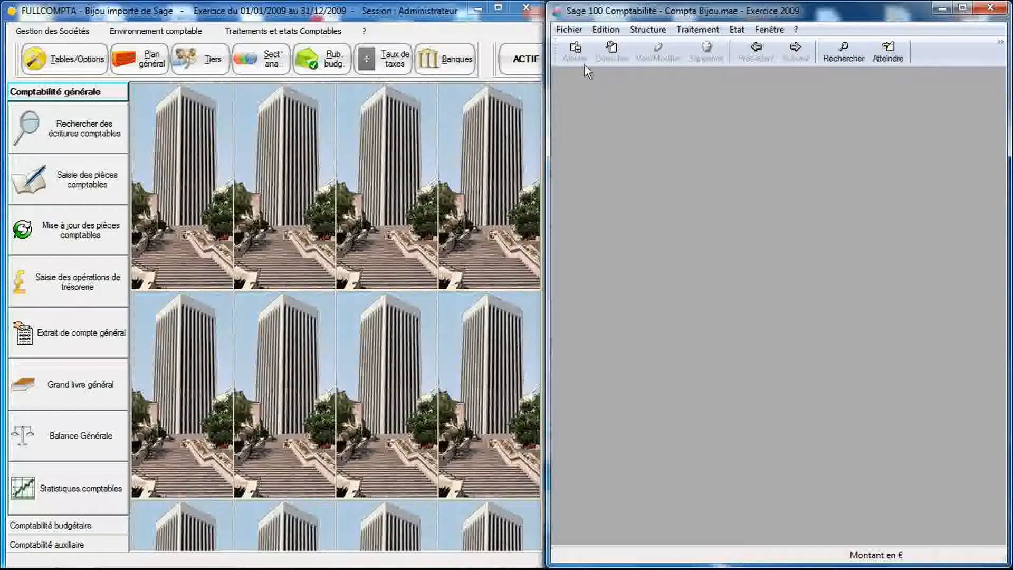
# Open the Compta Bijou company information in Sage 100 and display the Devise entries of its options
pyautogui.click(579, 32)
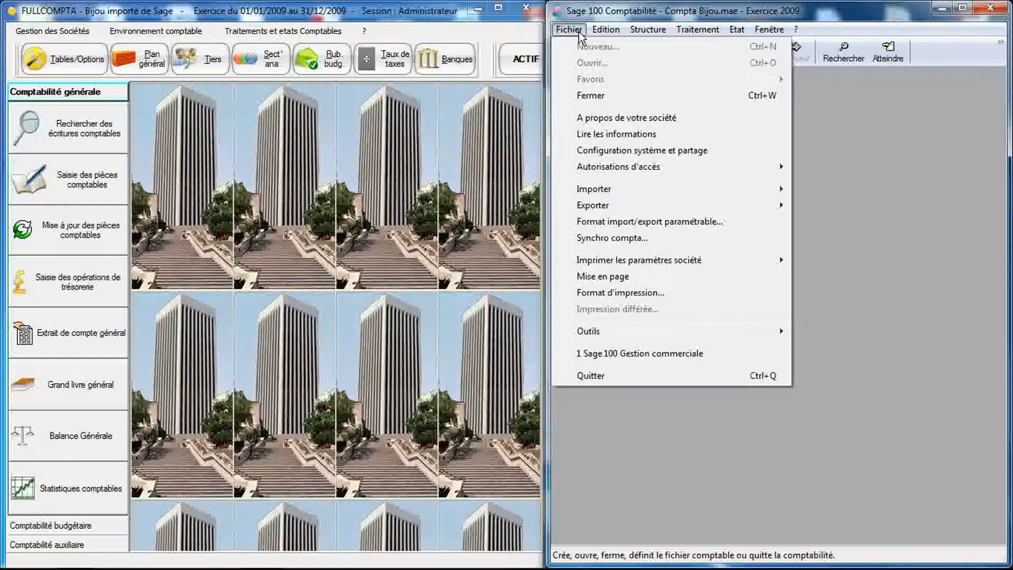
pyautogui.click(604, 117)
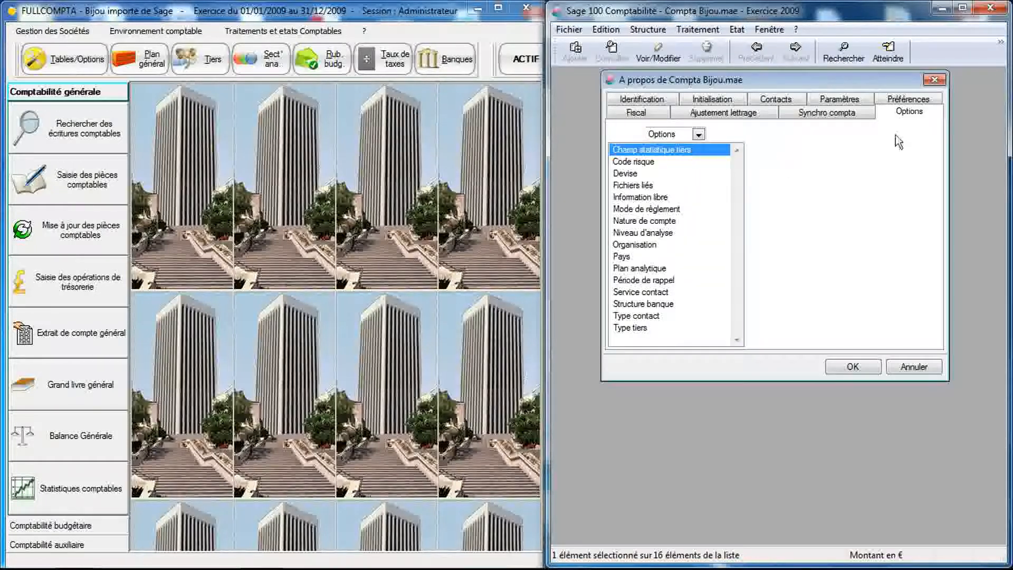
pyautogui.click(645, 175)
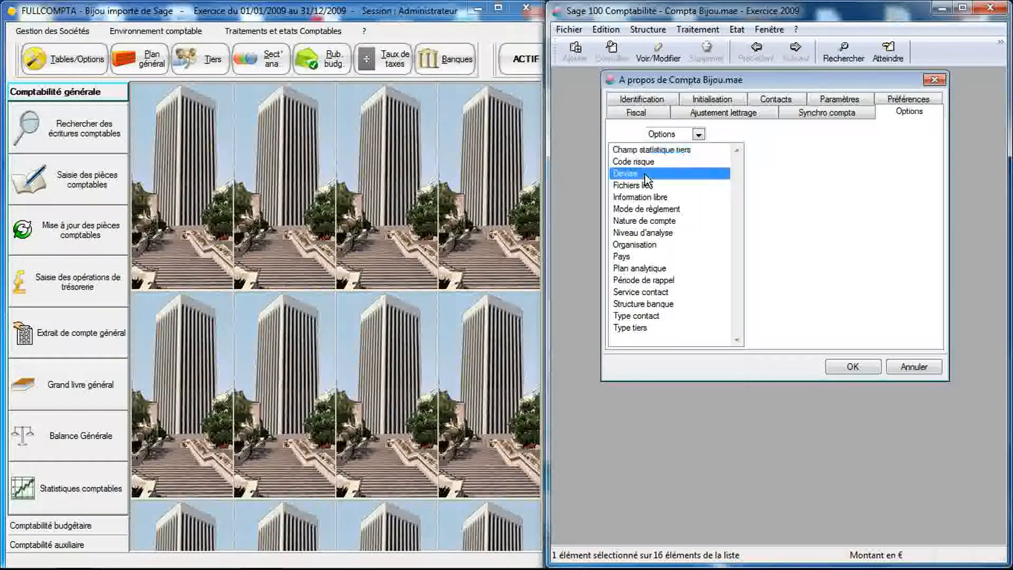
pyautogui.doubleClick(645, 174)
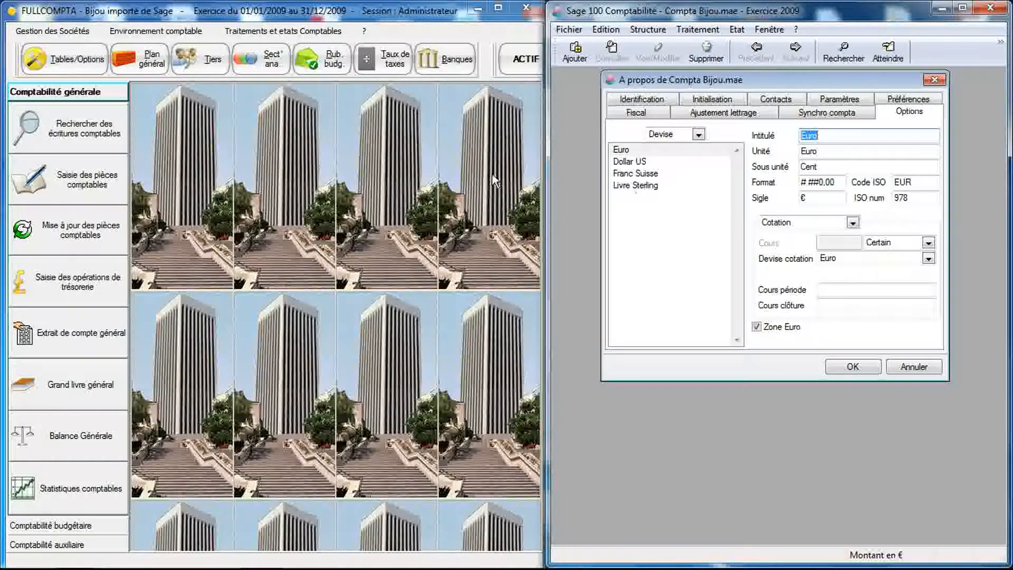
# Switch to FULLCOMPTA, open the environment tables, expand the Devises list and display the Franc Français record
pyautogui.click(257, 135)
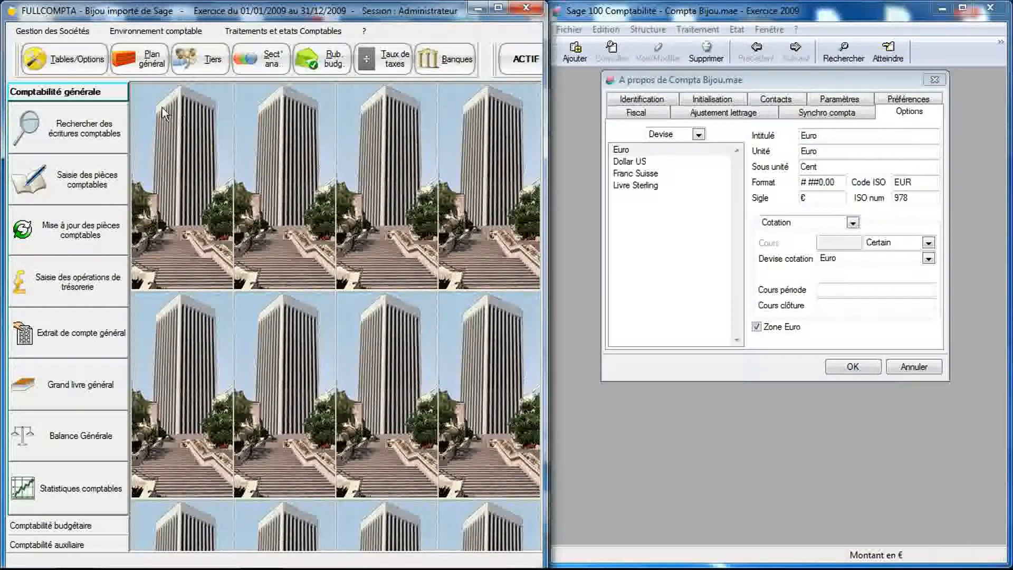
pyautogui.click(97, 68)
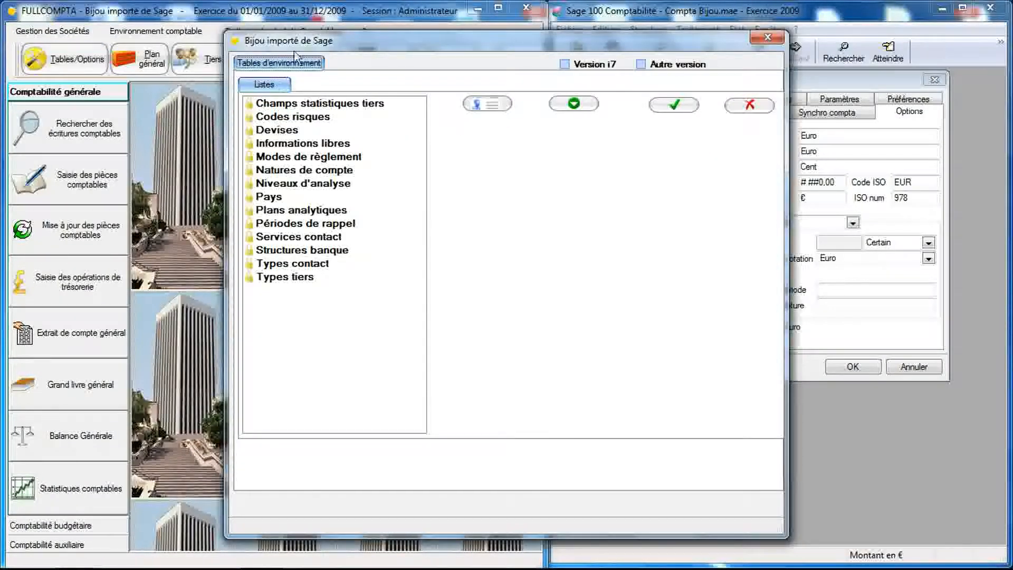
pyautogui.moveTo(308, 46); pyautogui.dragTo(91, 50)
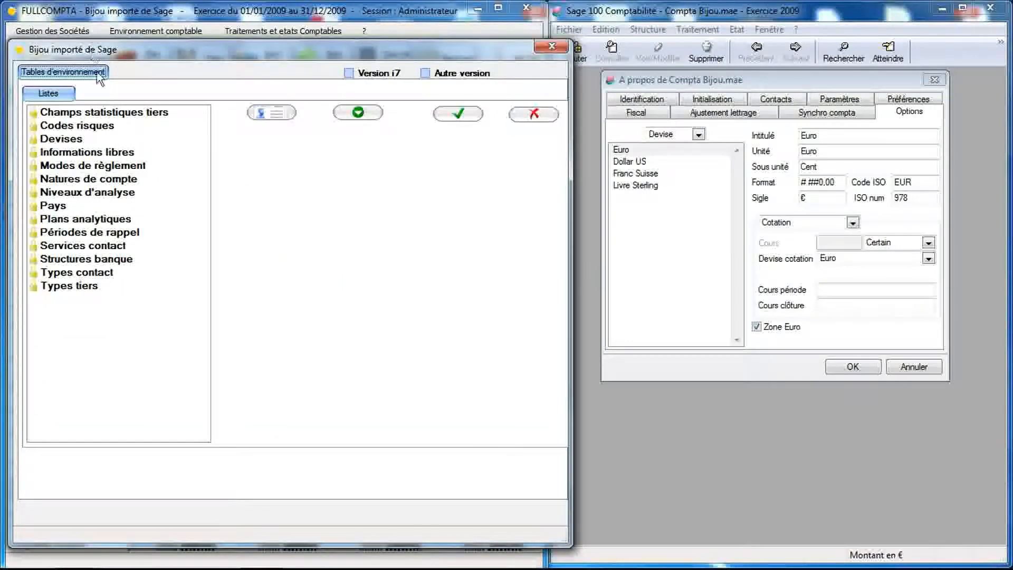
pyautogui.click(69, 143)
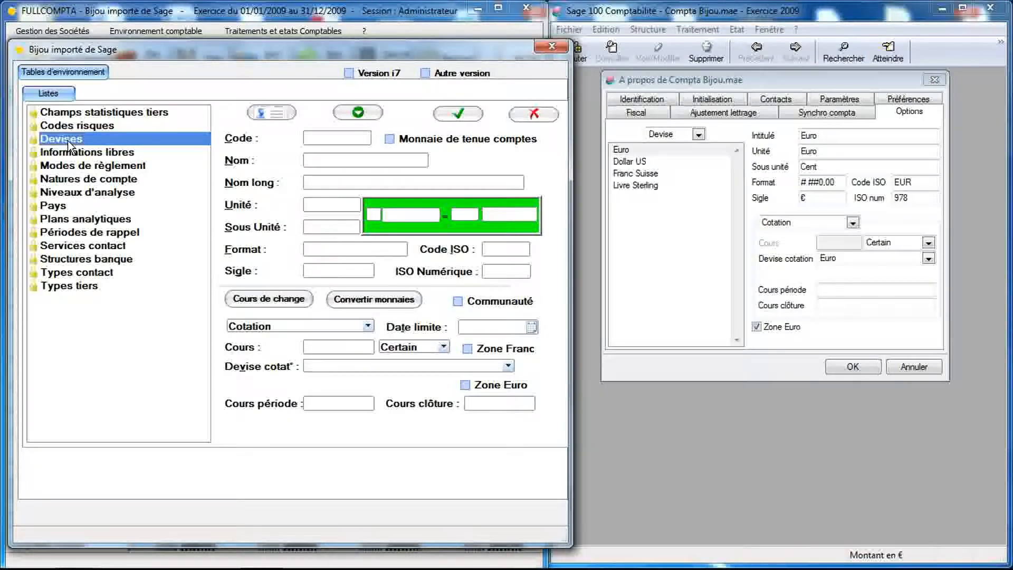
pyautogui.doubleClick(69, 141)
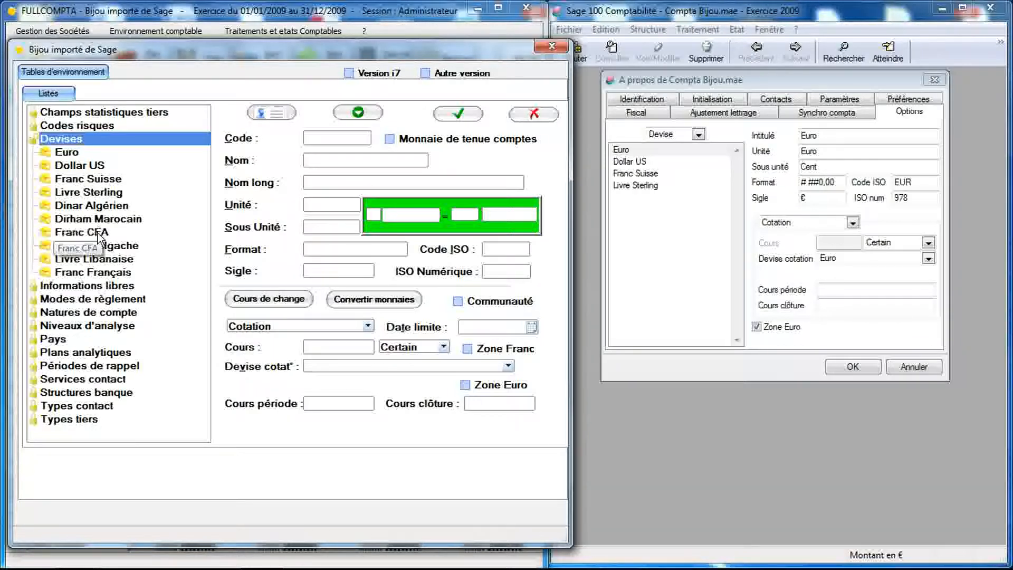
pyautogui.click(87, 272)
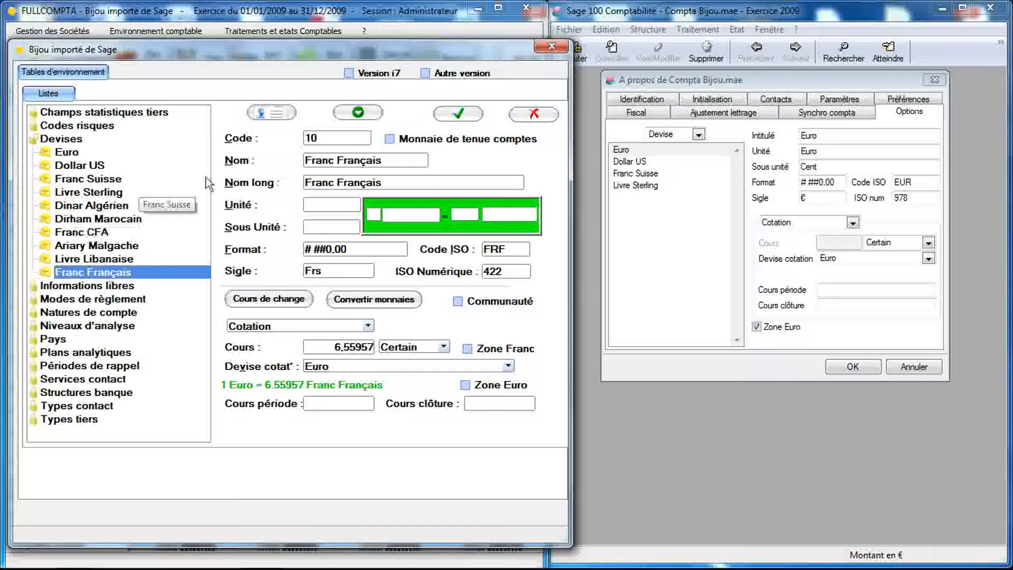
# Create a new currency named OUGUIYA with the long name OUGUIYA MAURITANIENNE
pyautogui.click(275, 115)
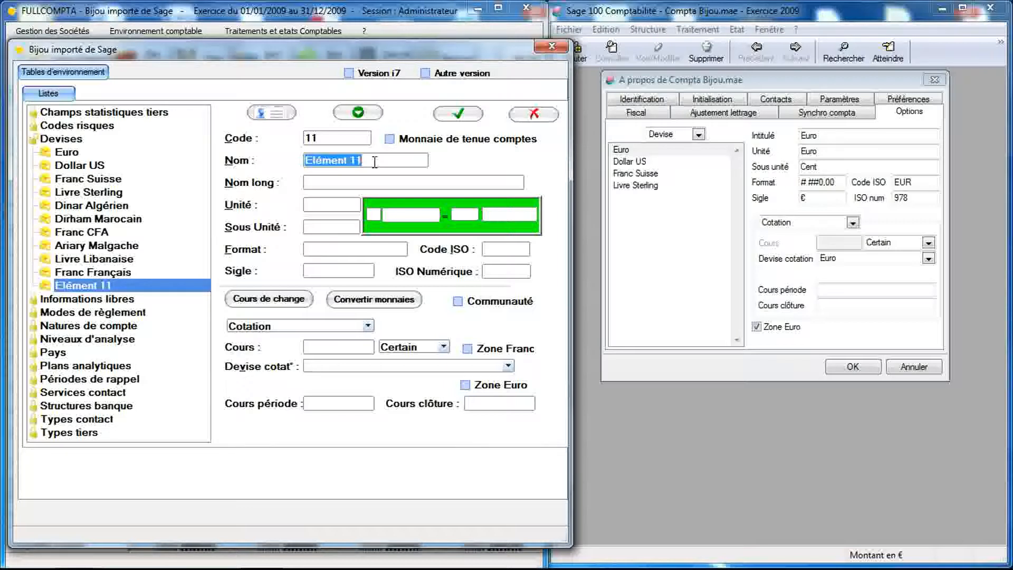
pyautogui.write('o')
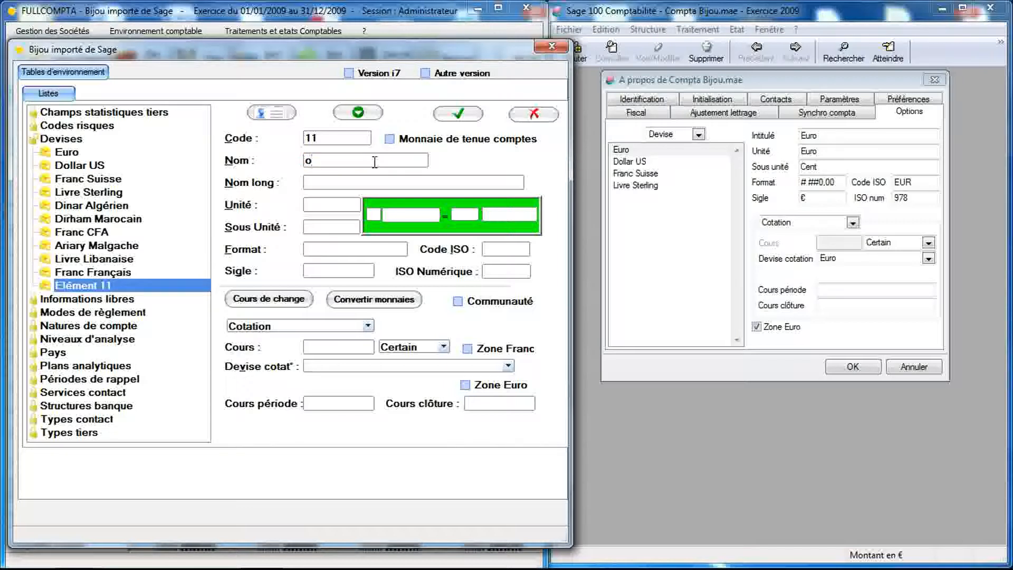
pyautogui.press('BackSpace')
pyautogui.write('OUGUIYA')
pyautogui.moveTo(359, 161); pyautogui.dragTo(302, 177)
pyautogui.hotkey('ctrl', 'c')
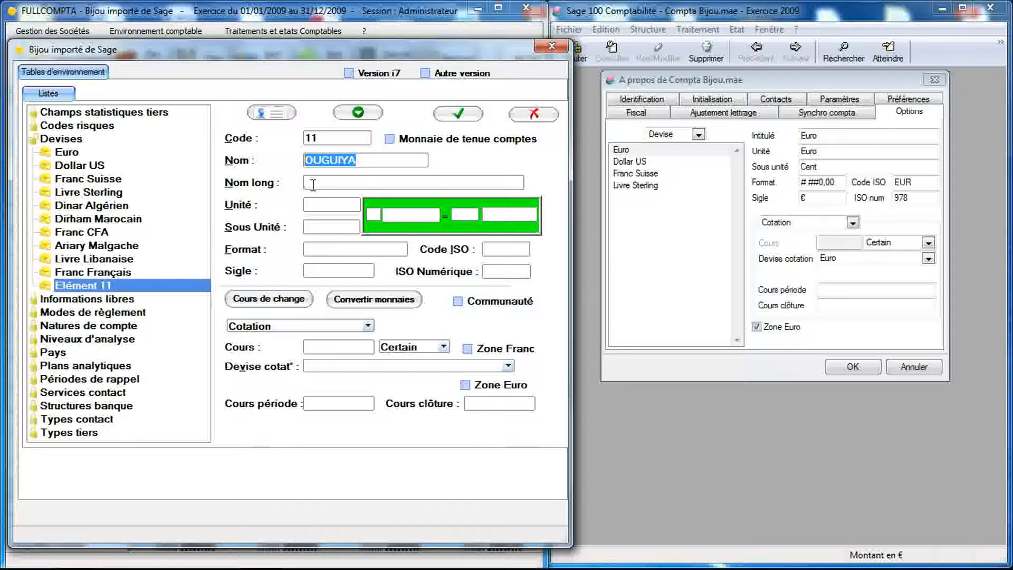
pyautogui.click(313, 185)
pyautogui.hotkey('ctrl', 'v')
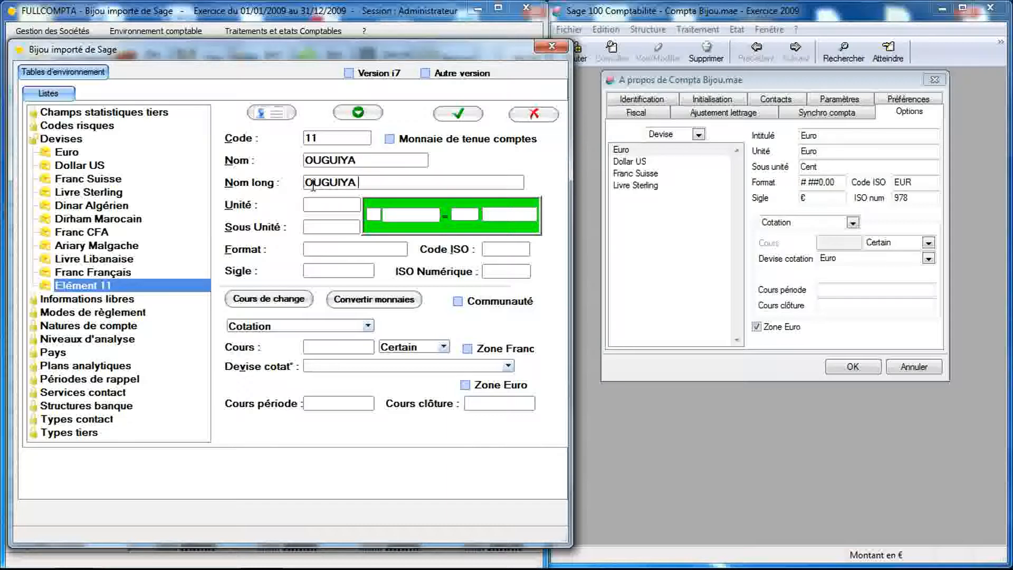
pyautogui.write('MAURITANIENN')
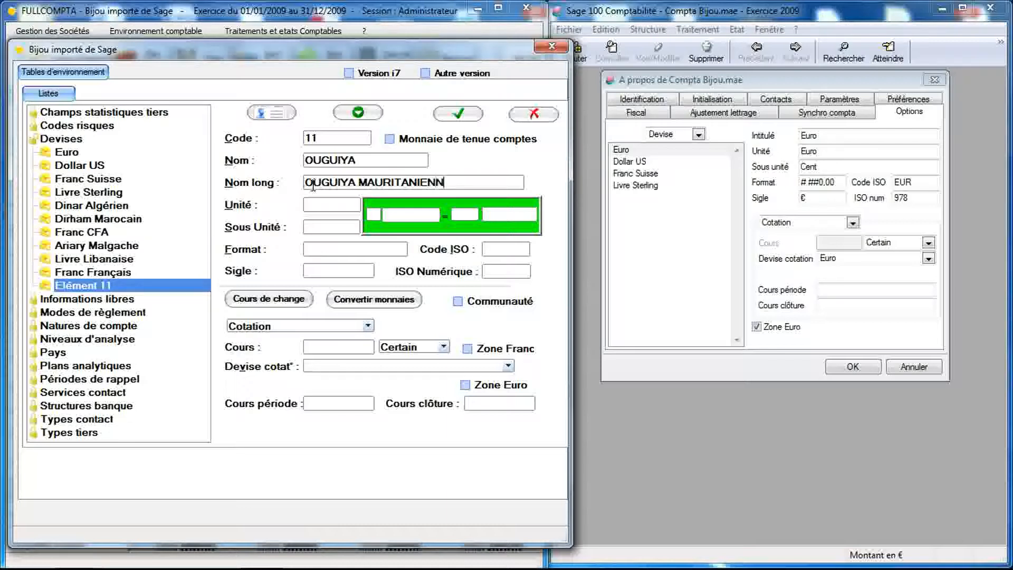
pyautogui.write('E')
# Set the currency's unit to OUGUIYA and its subunit to KHOUMS, with 1 OUGUIYA equal to 5 KHOUMS
pyautogui.click(329, 206)
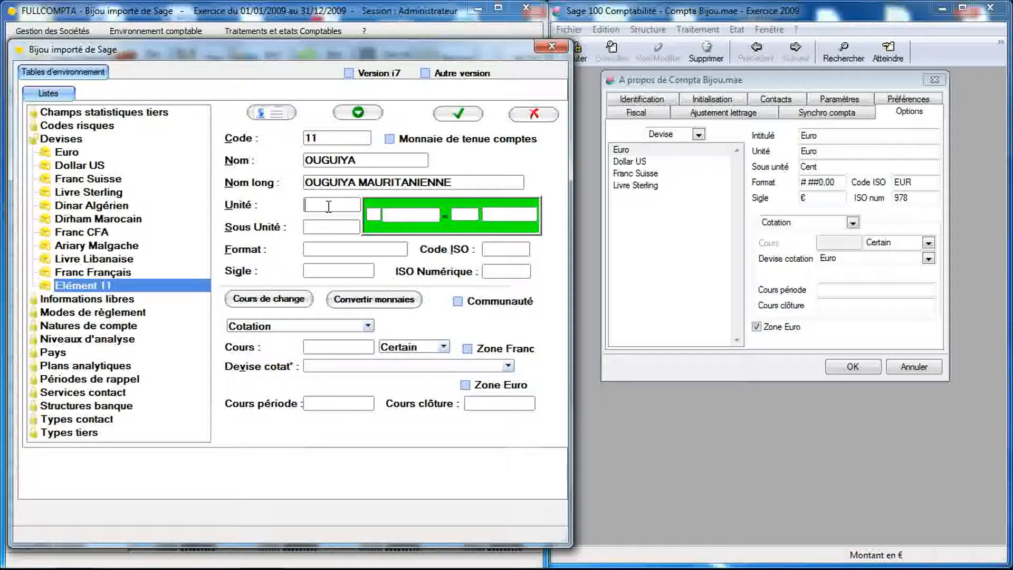
pyautogui.write('OUGUIYA')
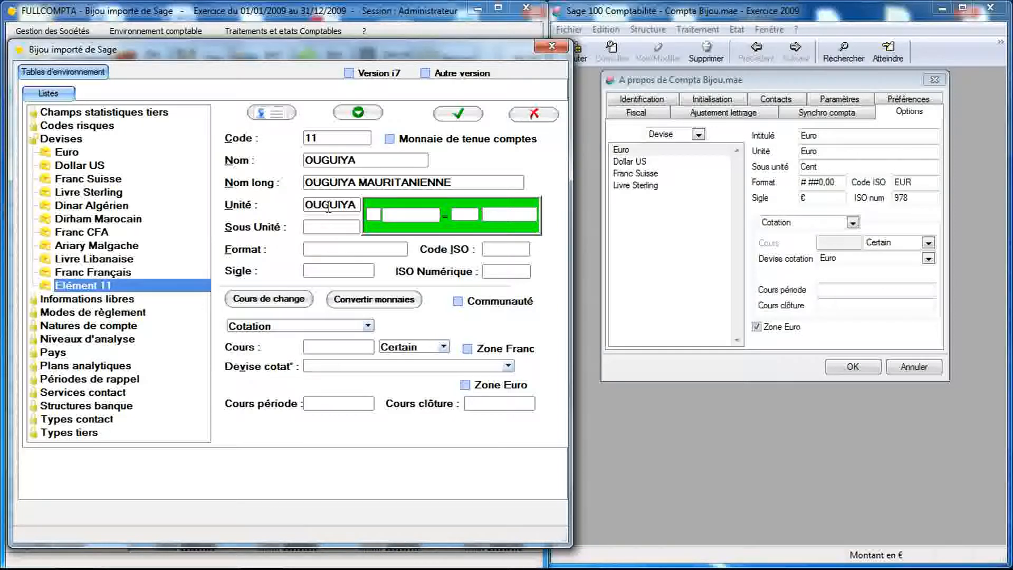
pyautogui.click(329, 225)
pyautogui.write('KHOUM')
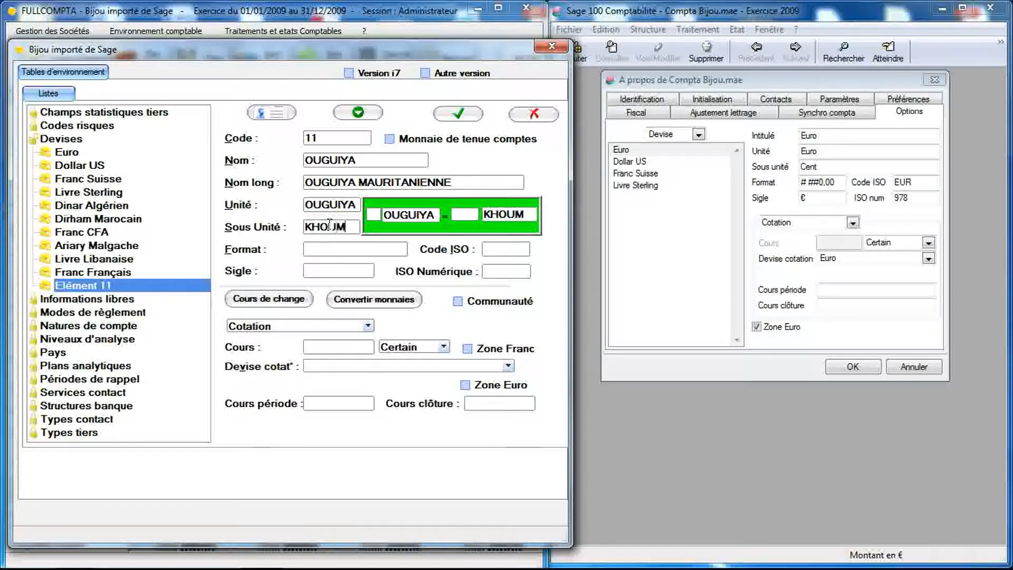
pyautogui.write('S')
pyautogui.click(375, 215)
pyautogui.write('1')
pyautogui.click(461, 214)
pyautogui.write('5')
# Set the new currency's number format to # ##0.00
pyautogui.write('#')
pyautogui.write(' #')
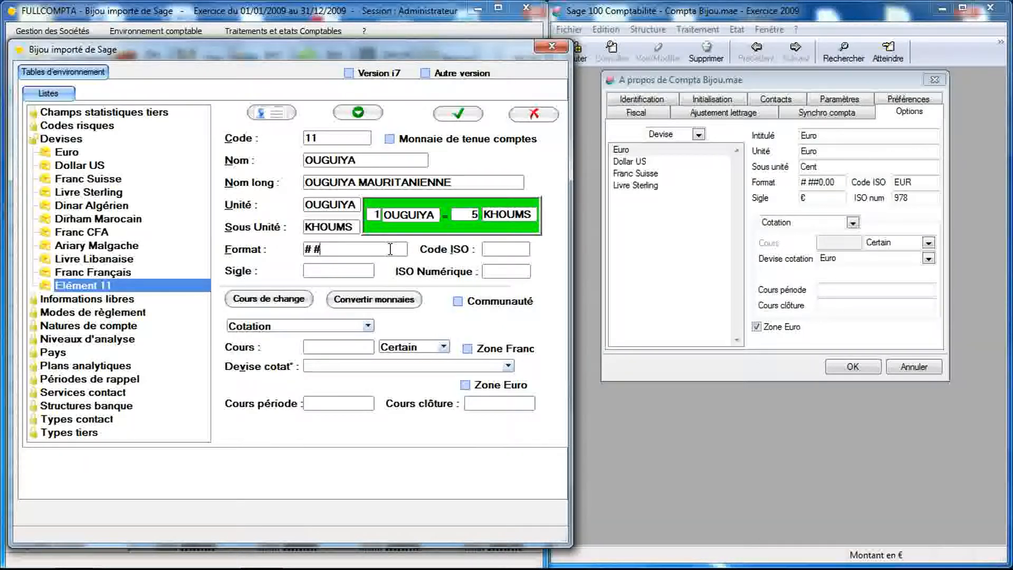
pyautogui.write('#')
pyautogui.write('0')
pyautogui.write('.')
pyautogui.write('00')
# Give the currency the ISO code MRU, the symbol UM and the numeric ISO code 4217, and save the record
pyautogui.write('MR')
pyautogui.write('U')
pyautogui.click(362, 275)
pyautogui.write('UM')
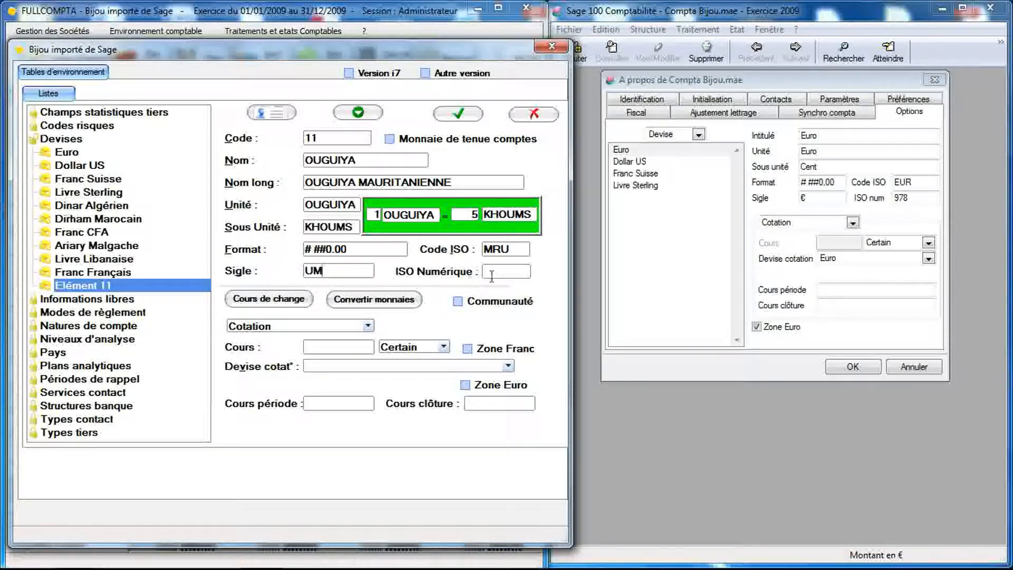
pyautogui.click(496, 275)
pyautogui.write('4217')
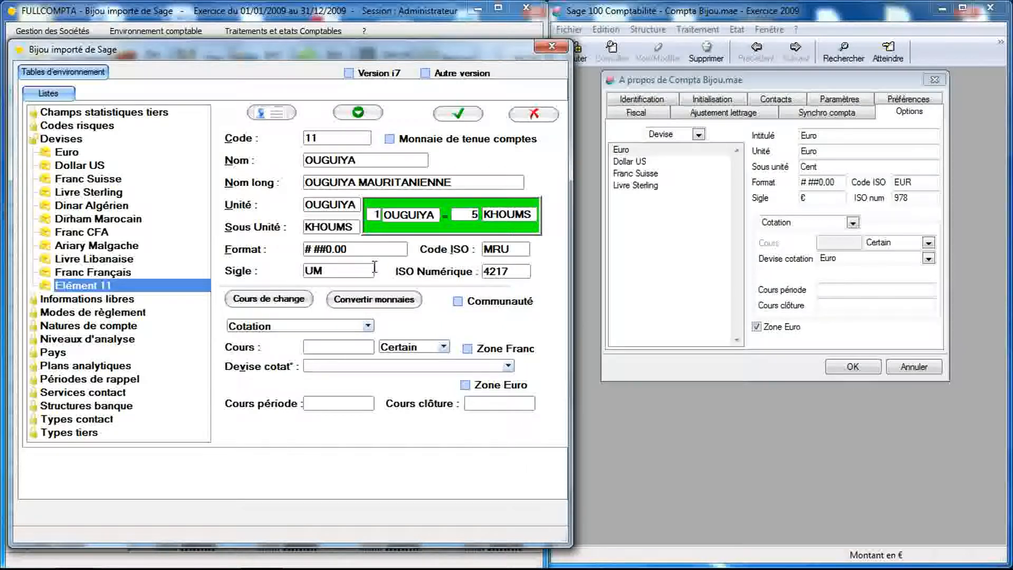
pyautogui.click(455, 116)
# Add a denomination under the OUGUIYA currency and name it Billet de 1000 MRU
pyautogui.click(351, 113)
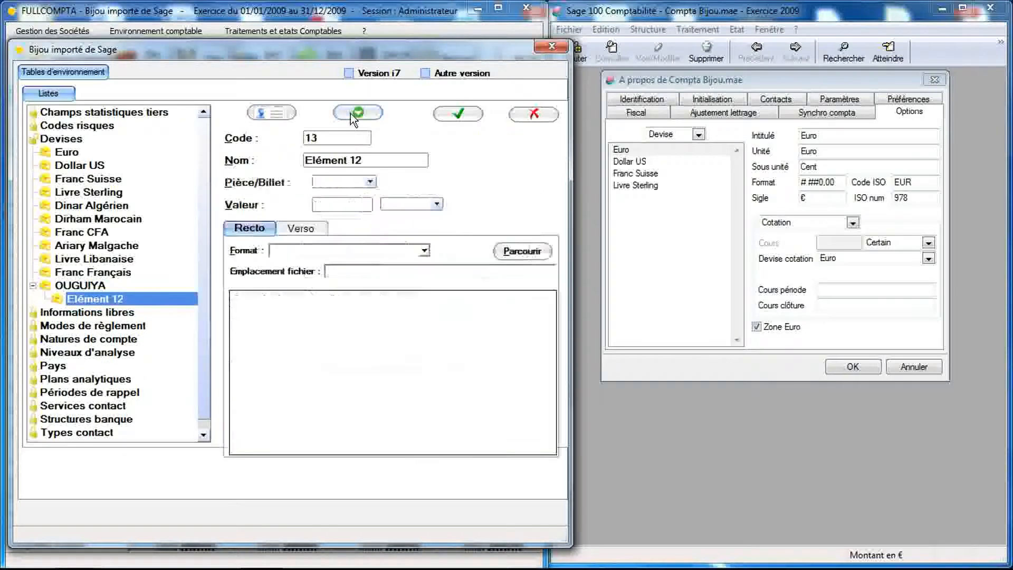
pyautogui.click(369, 158)
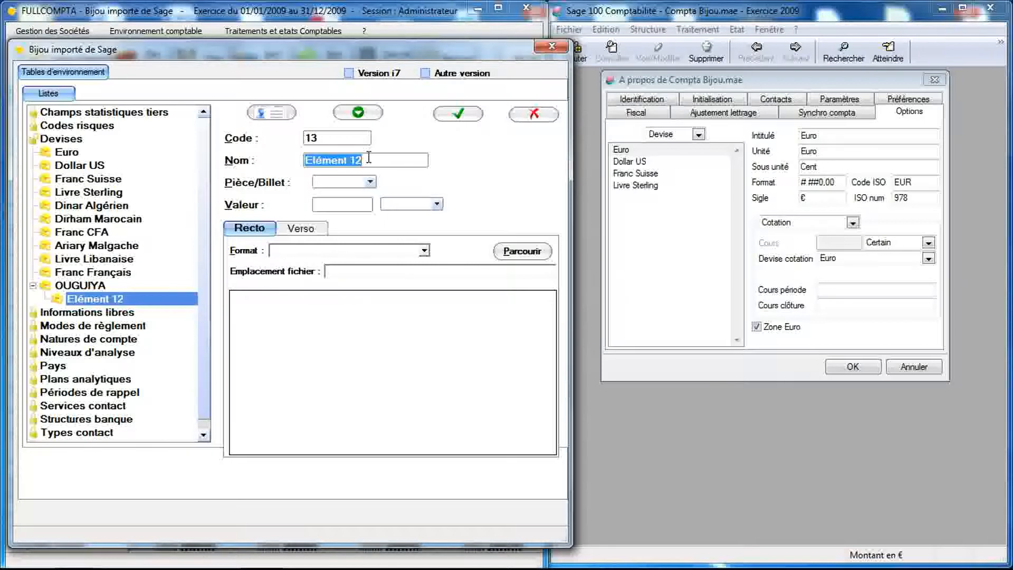
pyautogui.write('B')
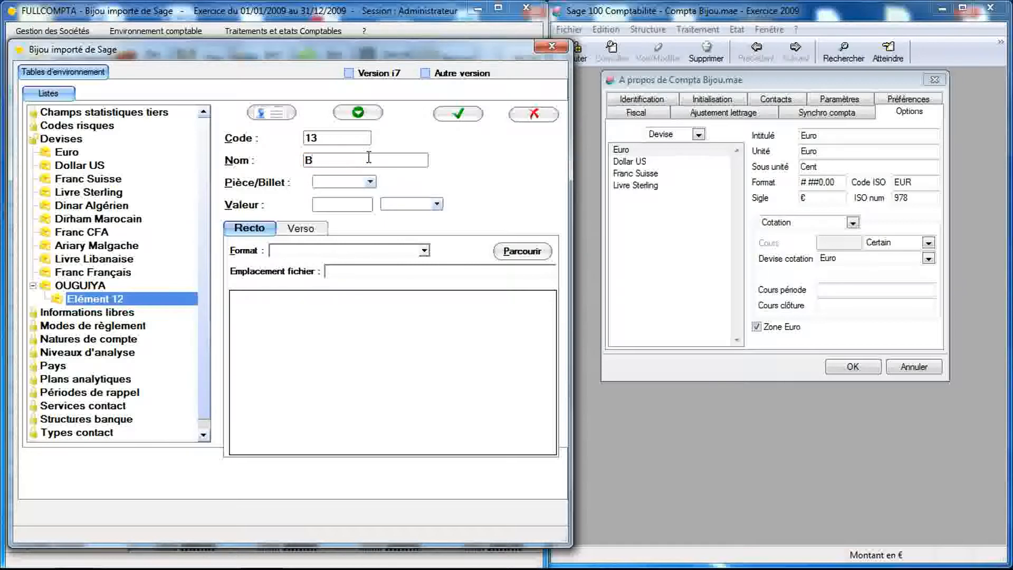
pyautogui.write('illet de 1000 MRU')
pyautogui.tripleClick(369, 160)
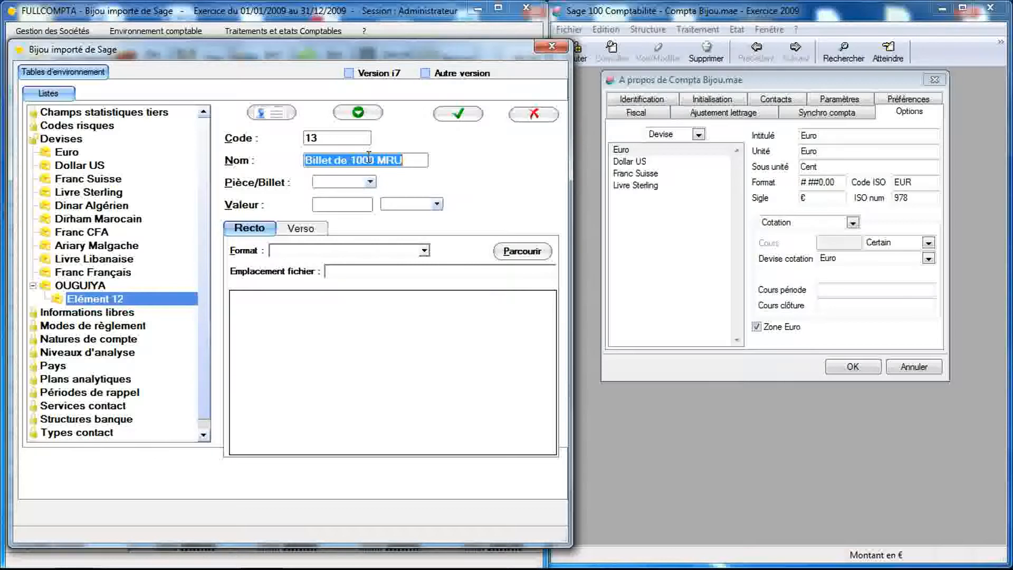
# Set the denomination's type to Billet and its value to 1000 OUGUIYA
pyautogui.click(371, 182)
pyautogui.click(357, 205)
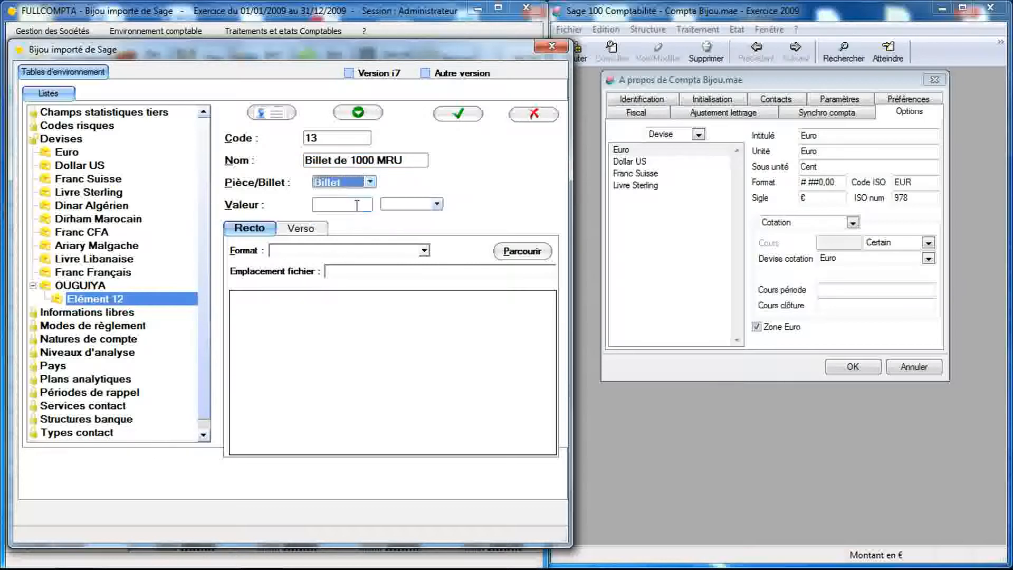
pyautogui.click(359, 205)
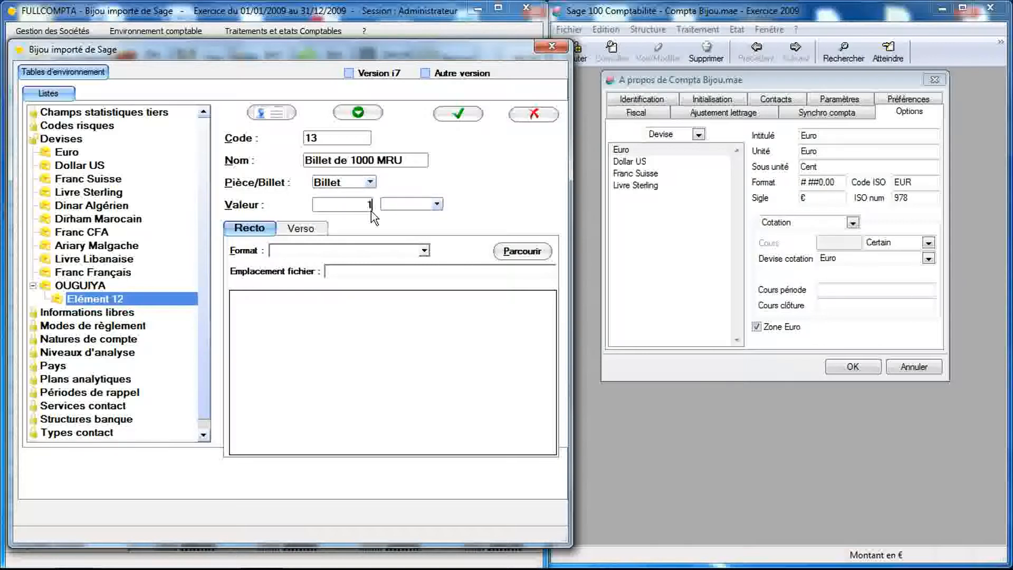
pyautogui.write('1000')
pyautogui.click(438, 205)
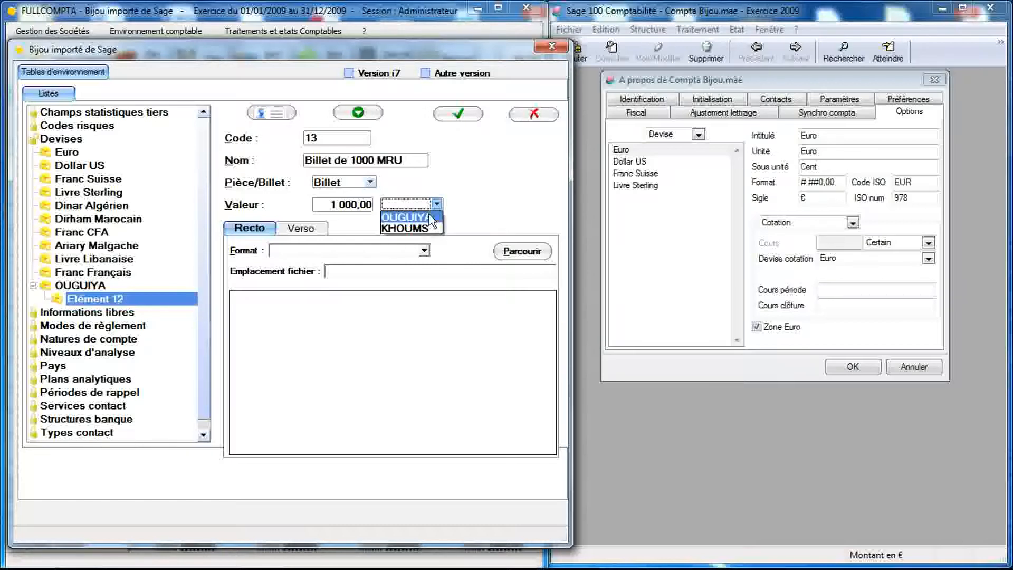
pyautogui.click(429, 215)
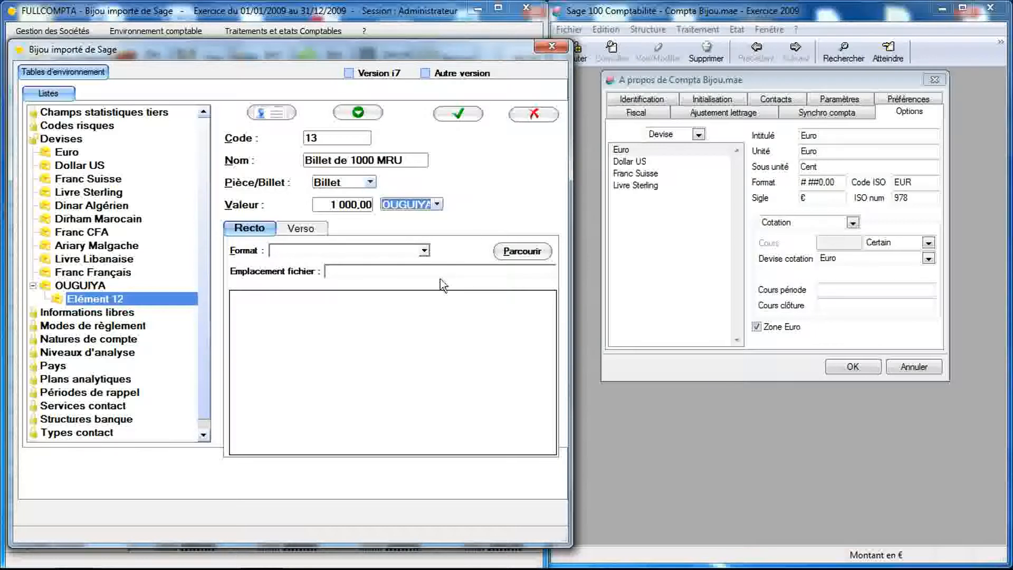
# Load 1000_MRU_Recto.png from the MRU folder of the Présentations library as the banknote's front image
pyautogui.click(521, 252)
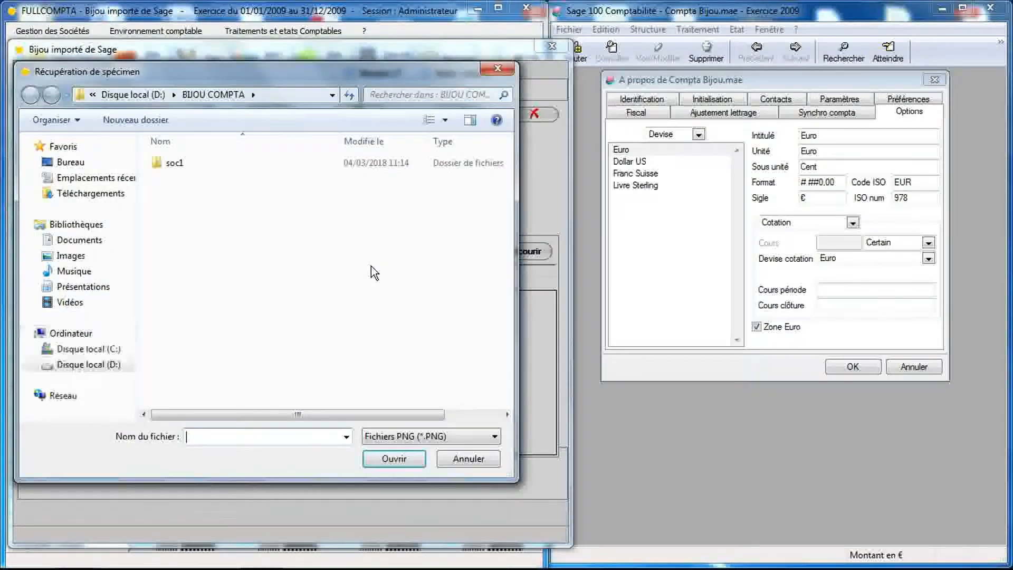
pyautogui.click(93, 289)
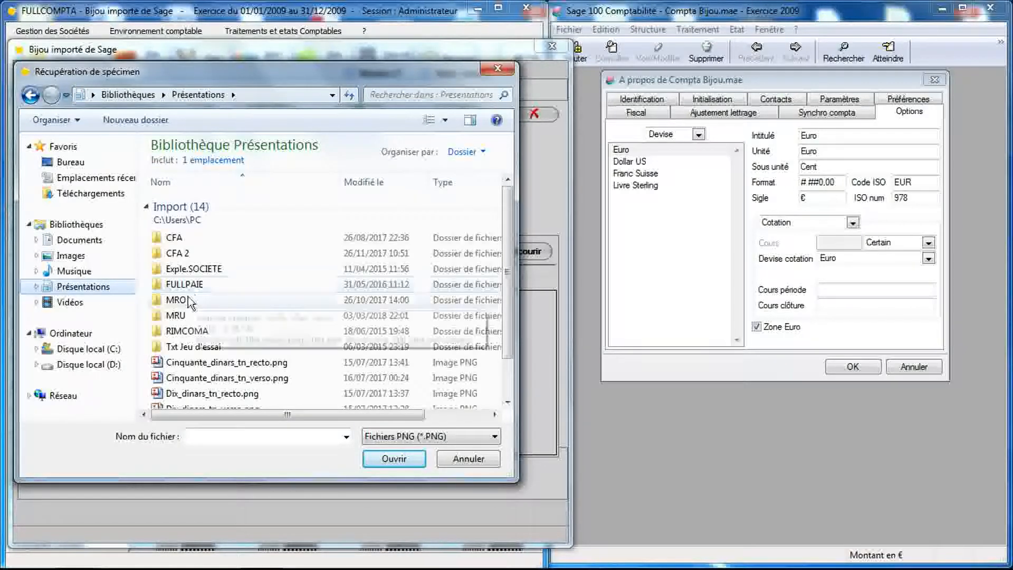
pyautogui.click(180, 317)
pyautogui.doubleClick(177, 315)
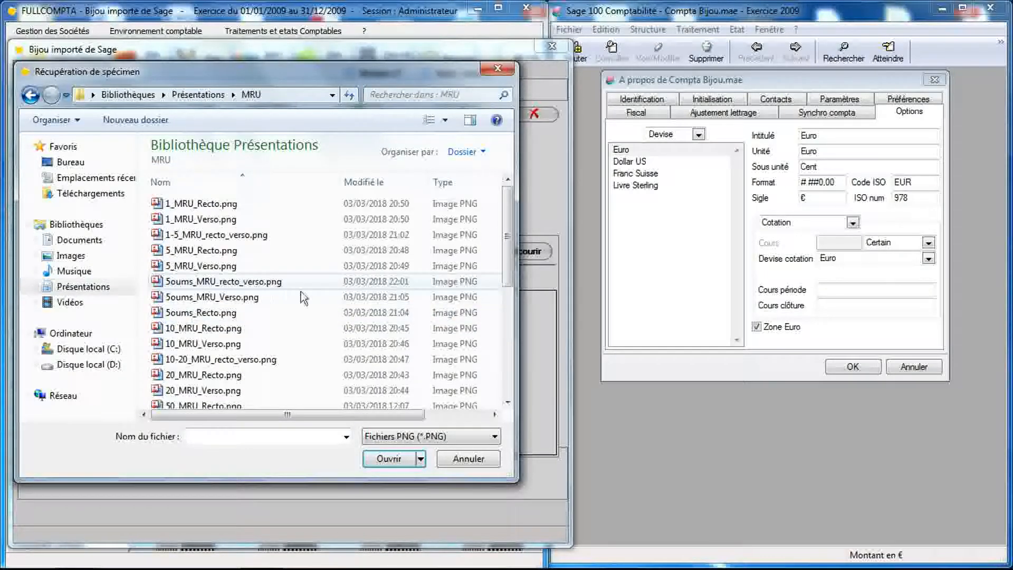
pyautogui.moveTo(509, 272); pyautogui.dragTo(507, 376)
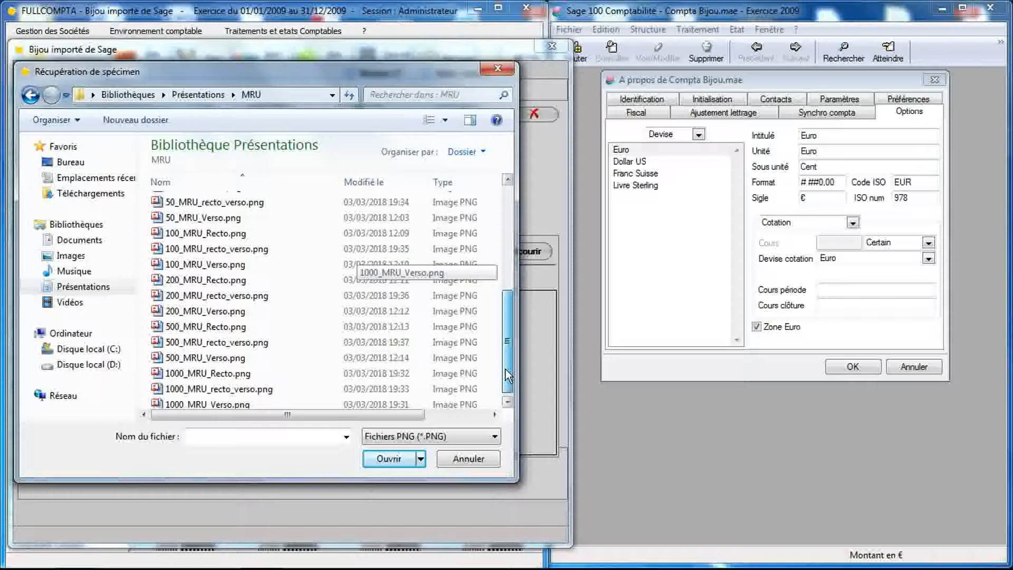
pyautogui.doubleClick(241, 377)
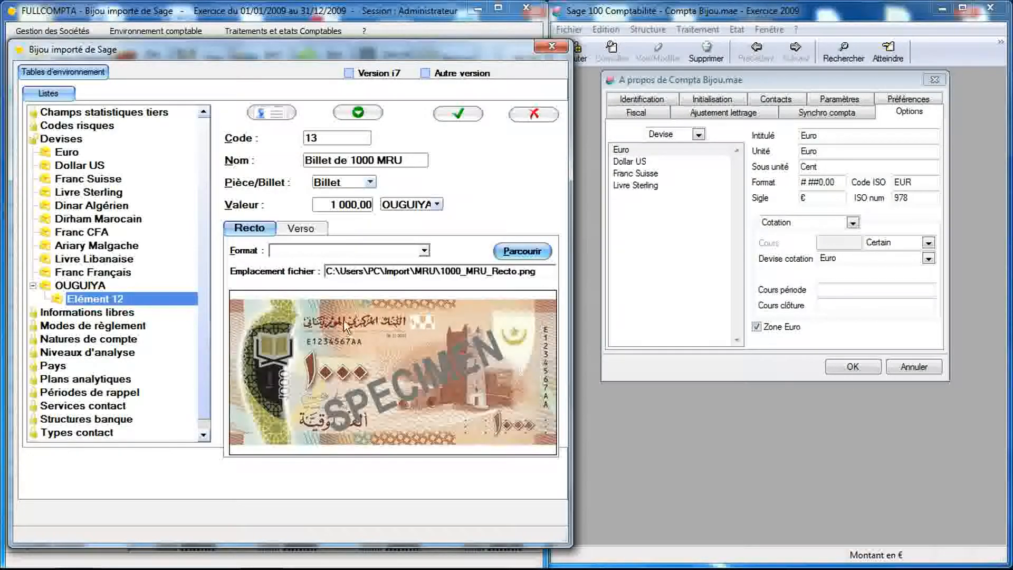
# Try the Homothétique étendu and Homothétique centré étendu formats on the banknote's front image
pyautogui.click(425, 251)
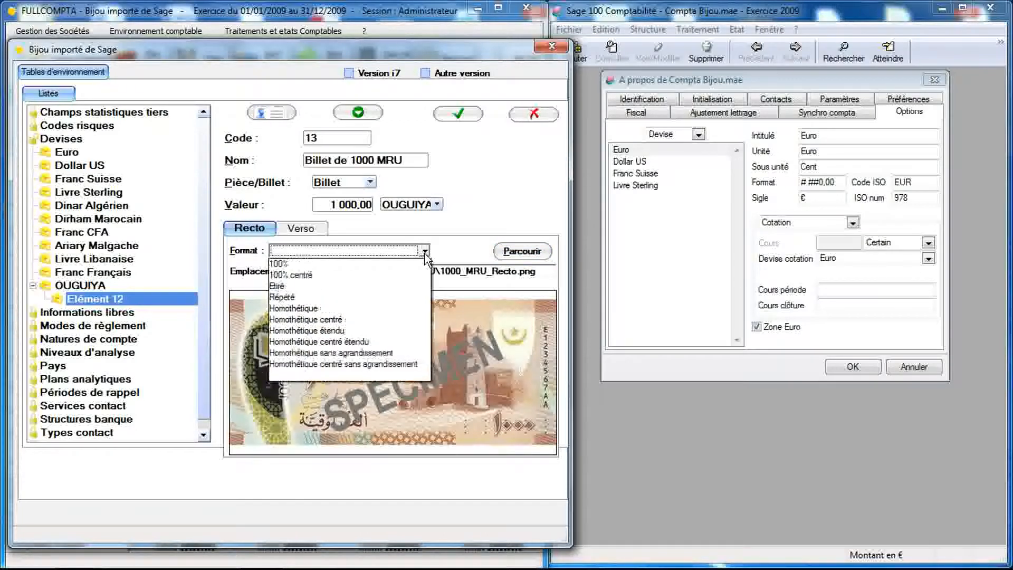
pyautogui.click(376, 330)
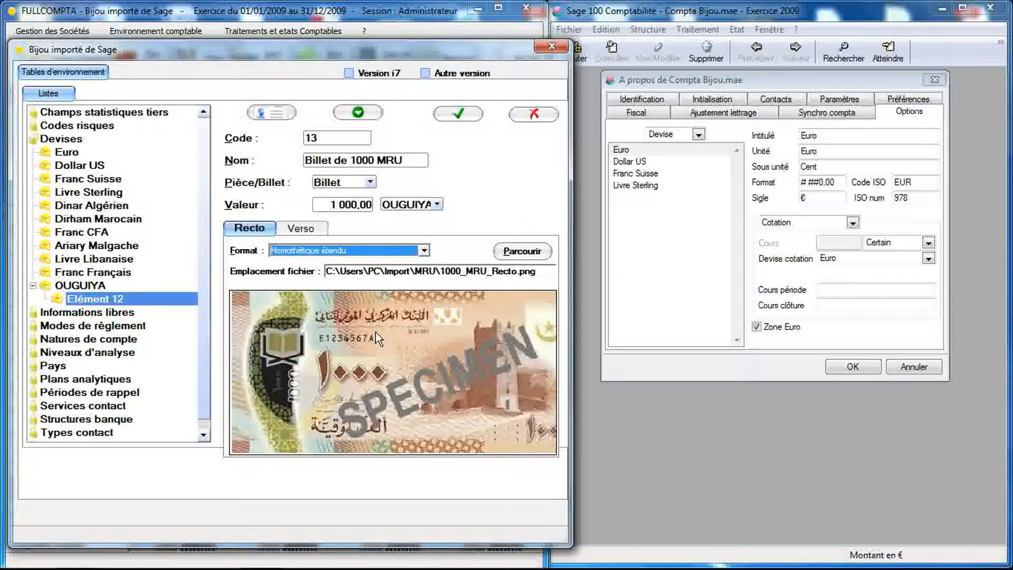
pyautogui.click(424, 252)
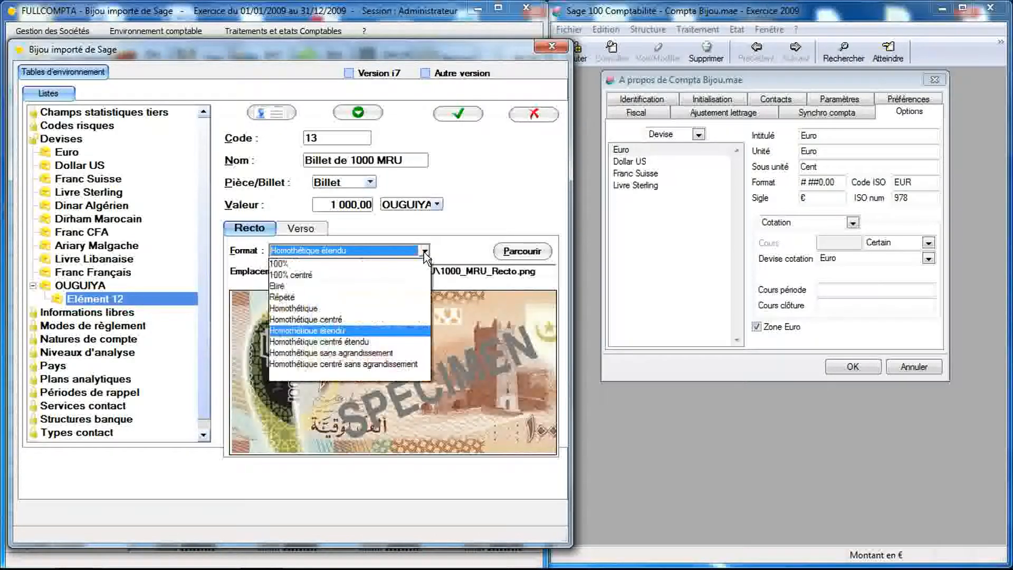
pyautogui.click(392, 341)
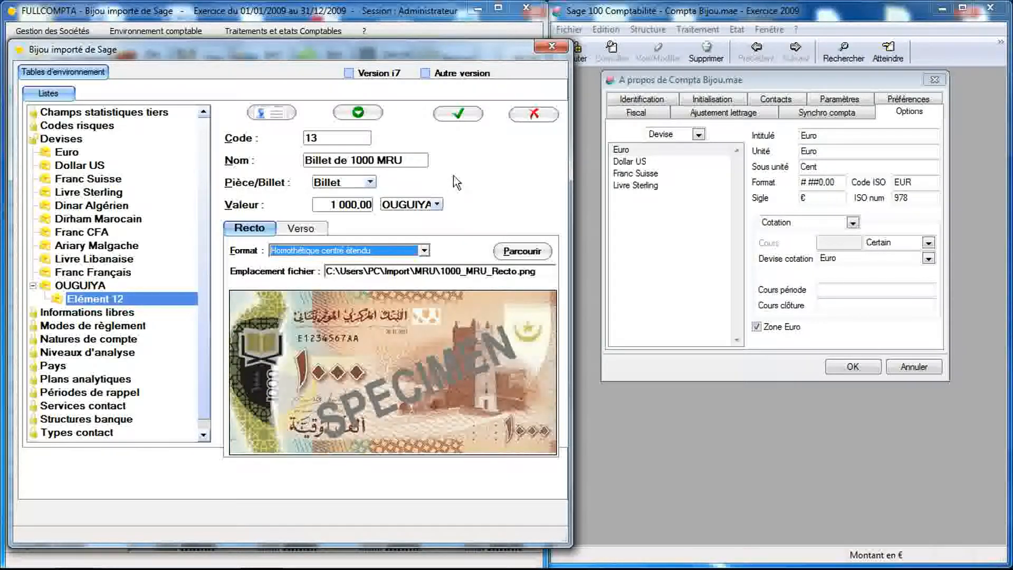
# Load 1000_MRU_Verso.png from the MRU folder as the banknote's back image
pyautogui.click(311, 231)
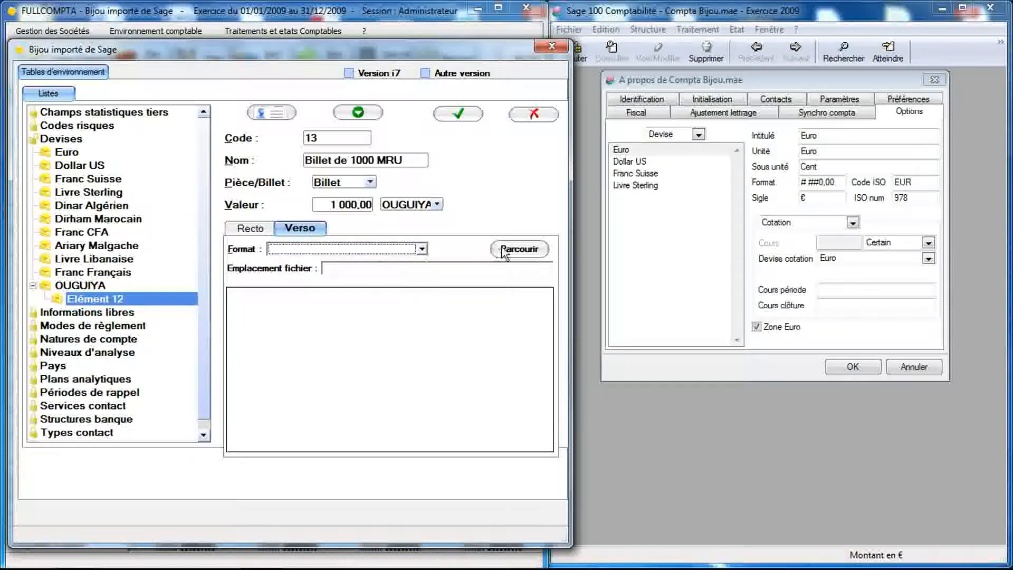
pyautogui.click(504, 250)
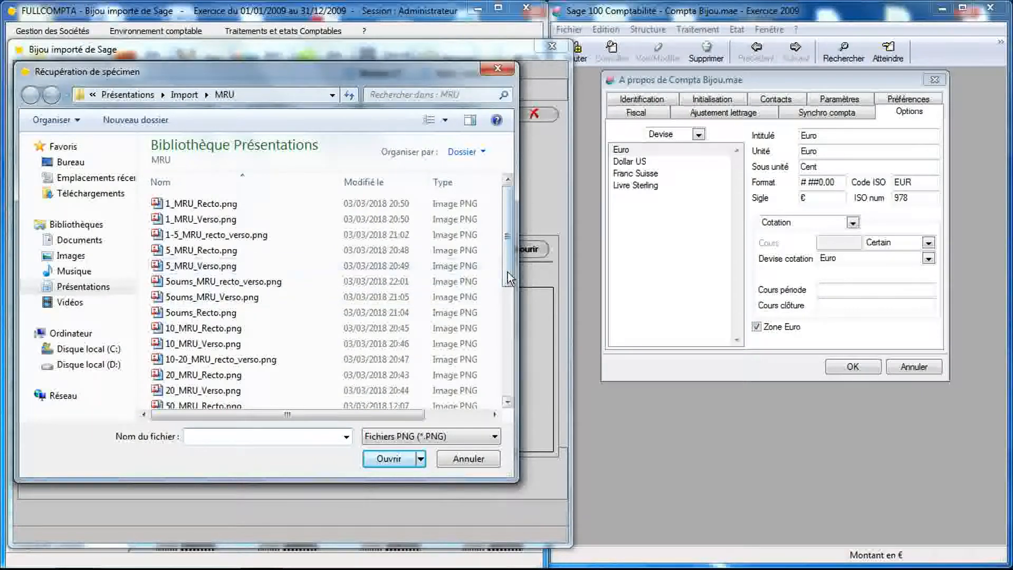
pyautogui.scroll(-5, 385, 270)
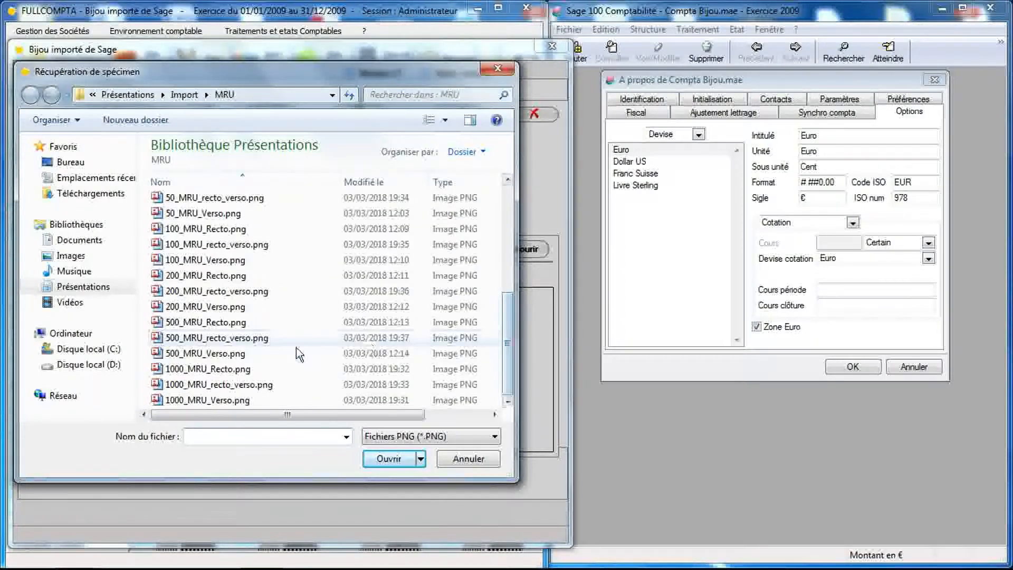
pyautogui.doubleClick(248, 399)
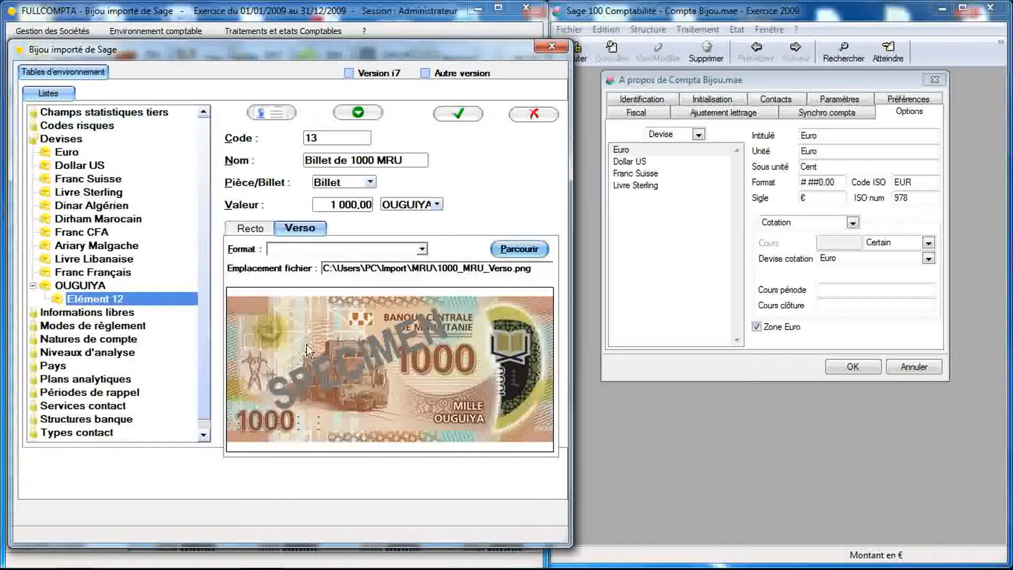
# Try the Homothétique centré étendu format on the back image, and settle on 100%
pyautogui.click(423, 249)
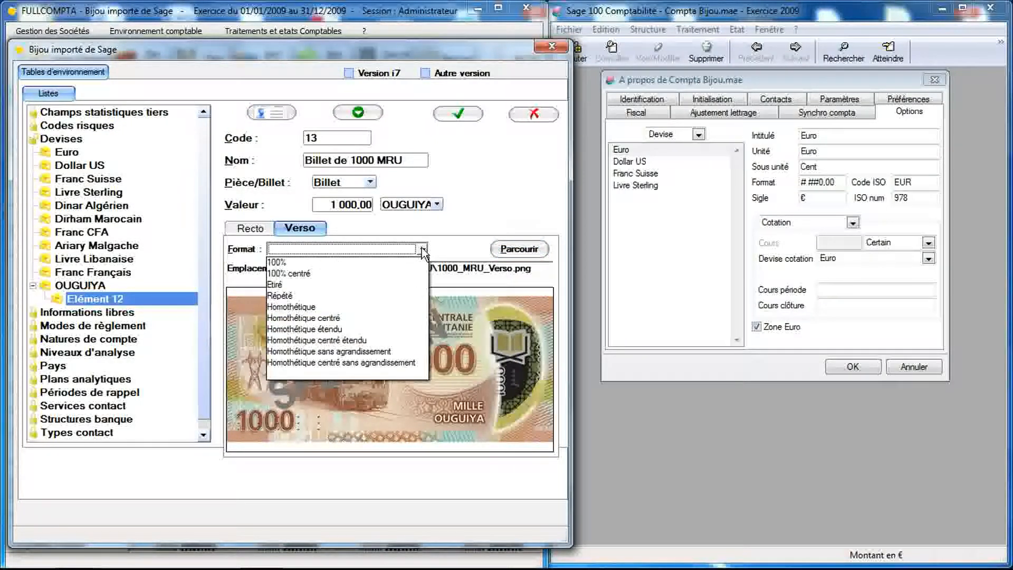
pyautogui.click(377, 340)
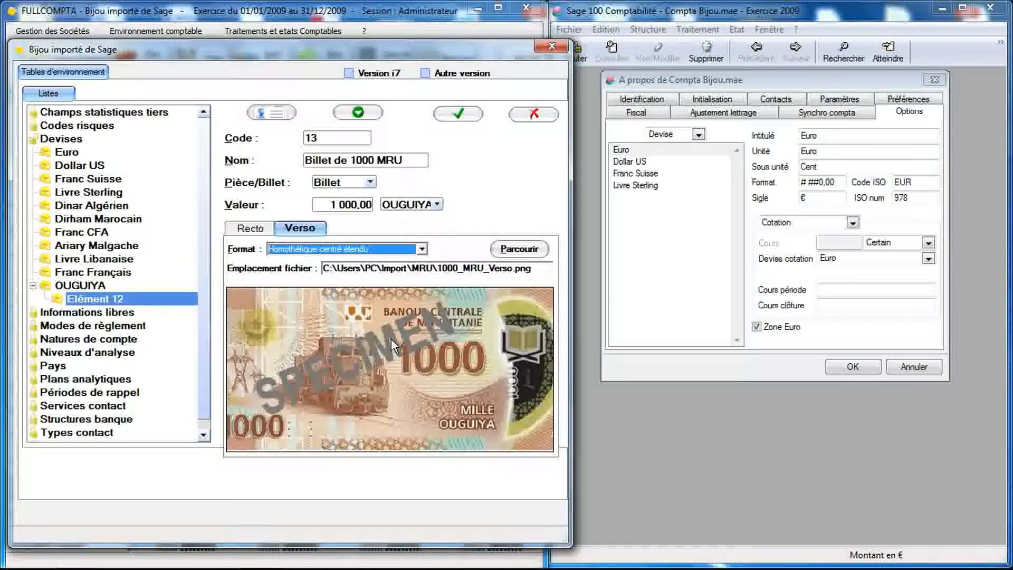
pyautogui.click(423, 250)
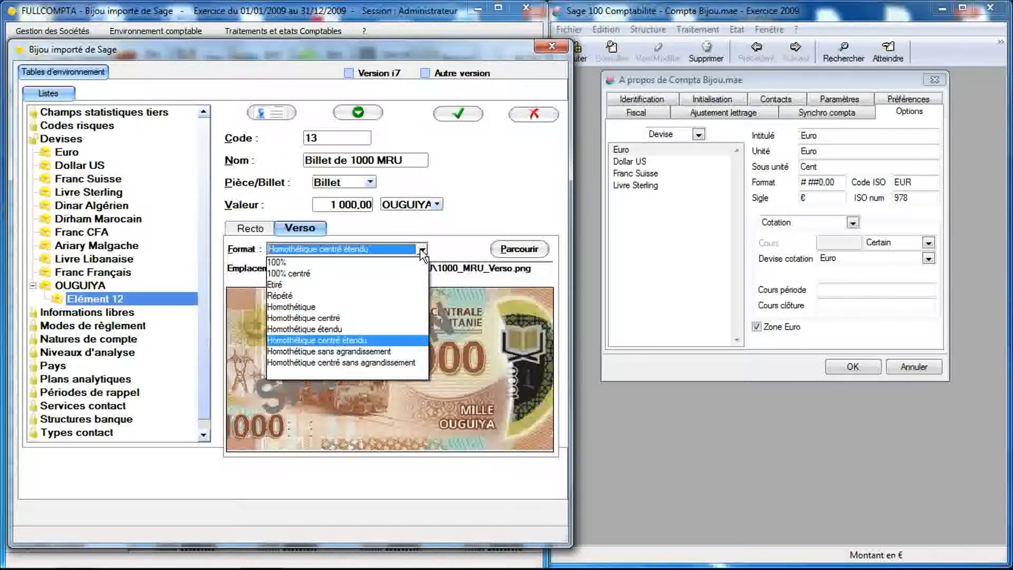
pyautogui.click(407, 260)
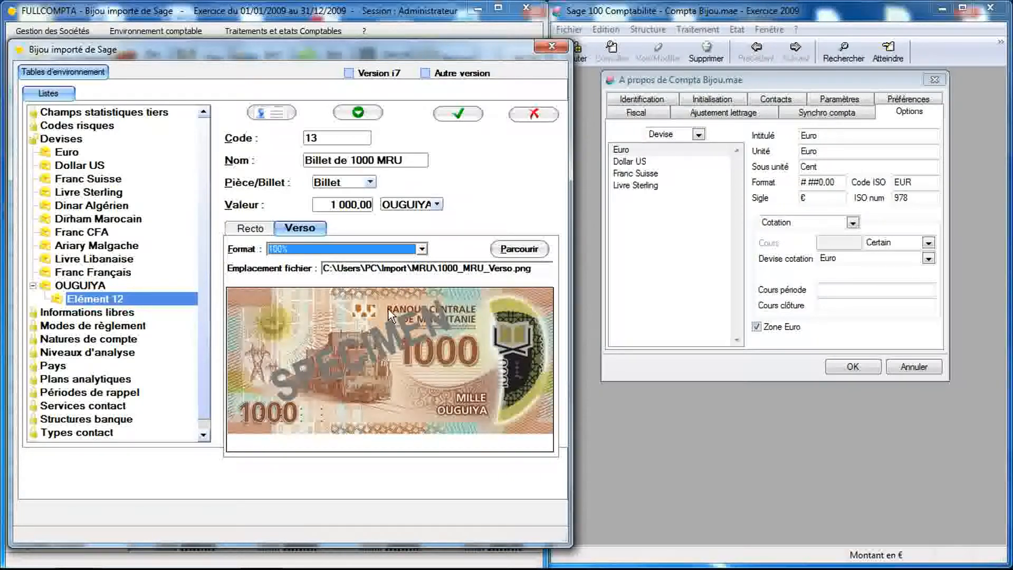
# Set the front image's format to 100% and save the 1000 MRU denomination
pyautogui.click(255, 228)
pyautogui.click(417, 251)
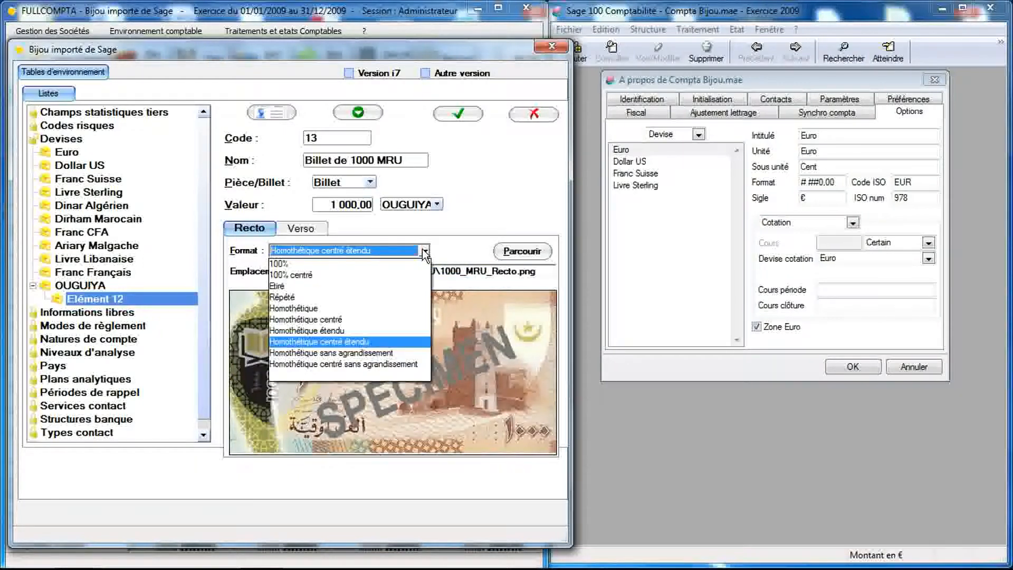
pyautogui.click(408, 263)
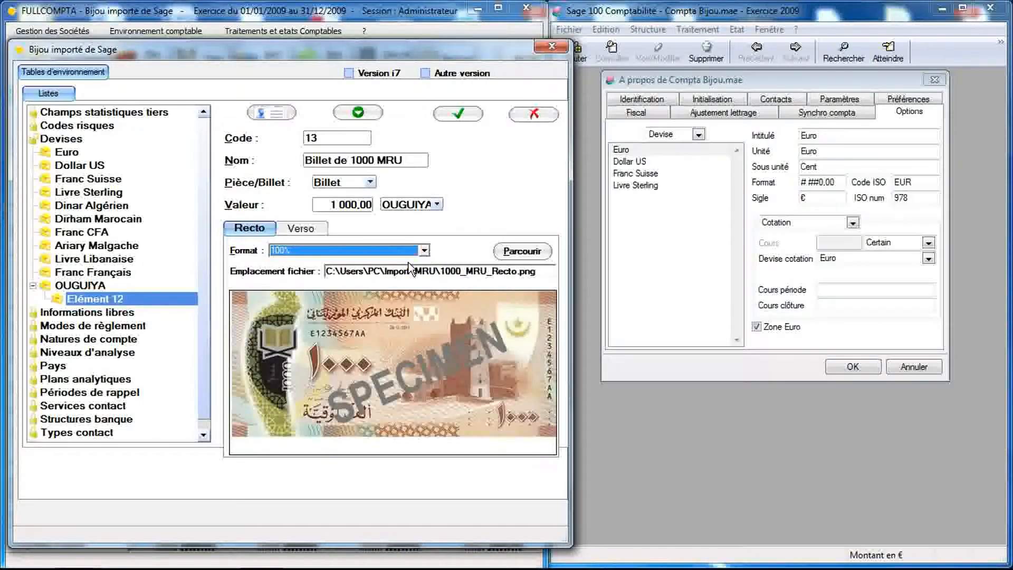
pyautogui.click(460, 115)
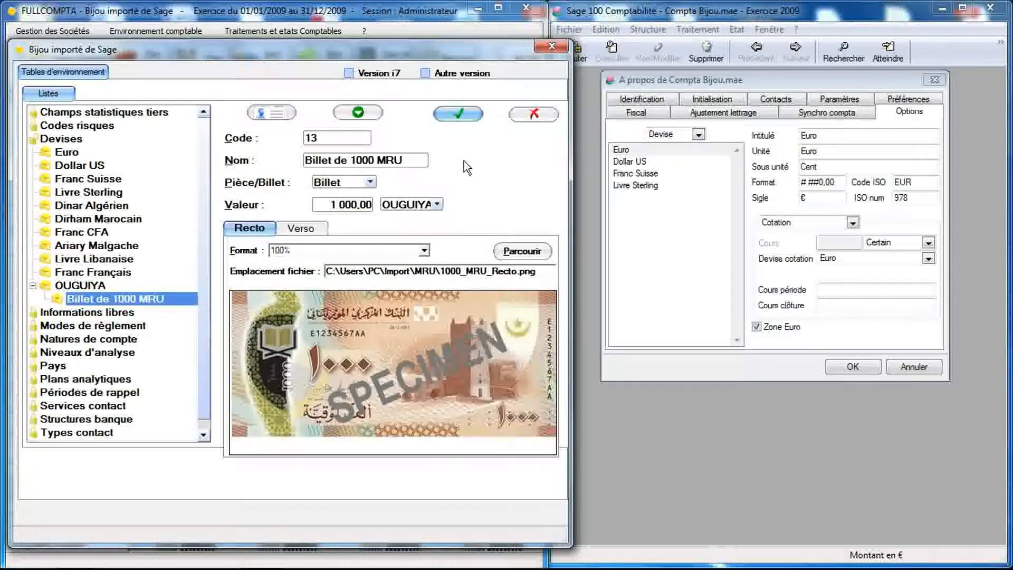
# Add another denomination under OUGUIYA and name it Billet de 500 MRU, reusing the name of the 1000 MRU banknote
pyautogui.click(403, 162)
pyautogui.hotkey('ctrl', 'c')
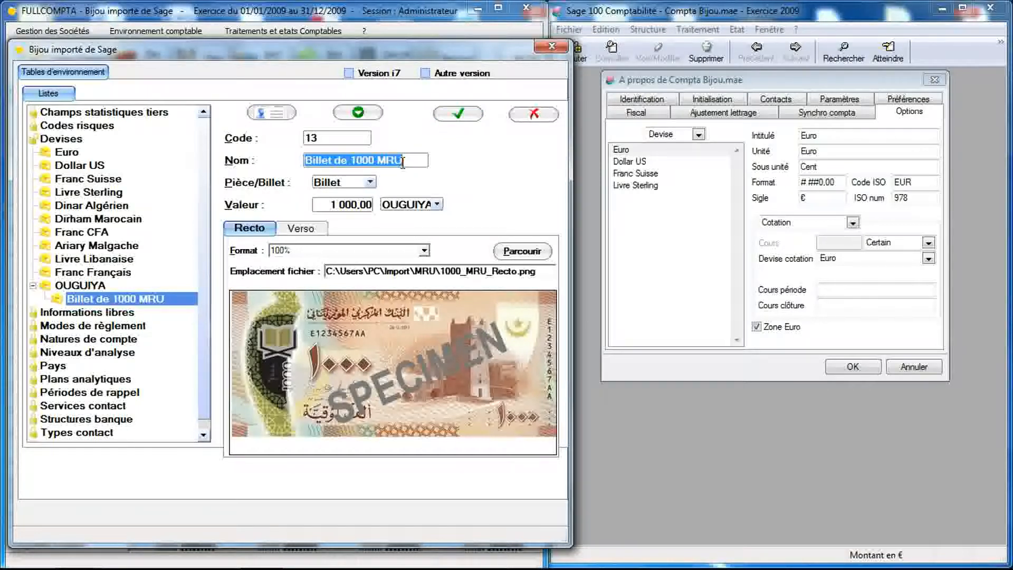
pyautogui.click(267, 113)
pyautogui.click(371, 163)
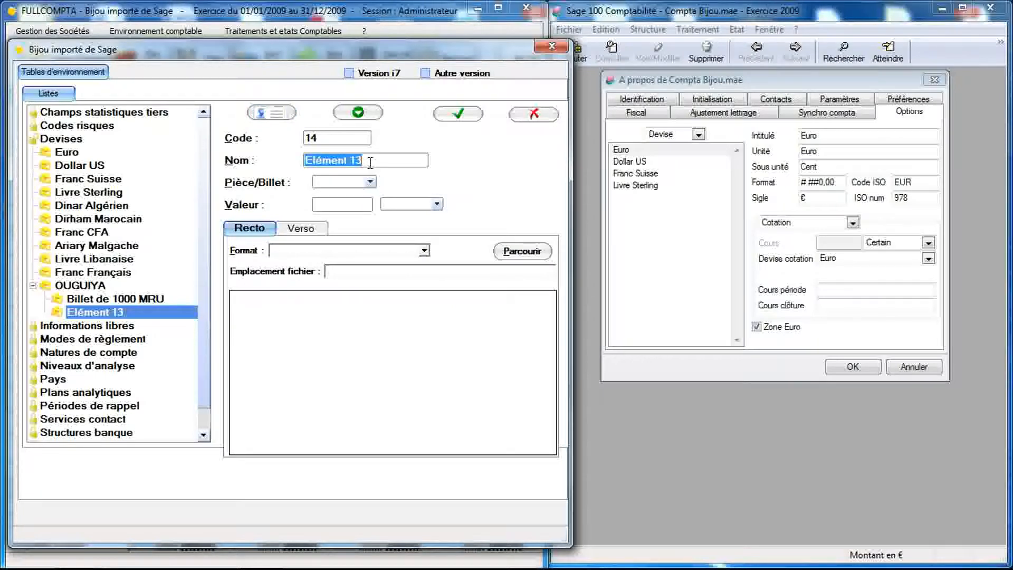
pyautogui.hotkey('ctrl', 'v')
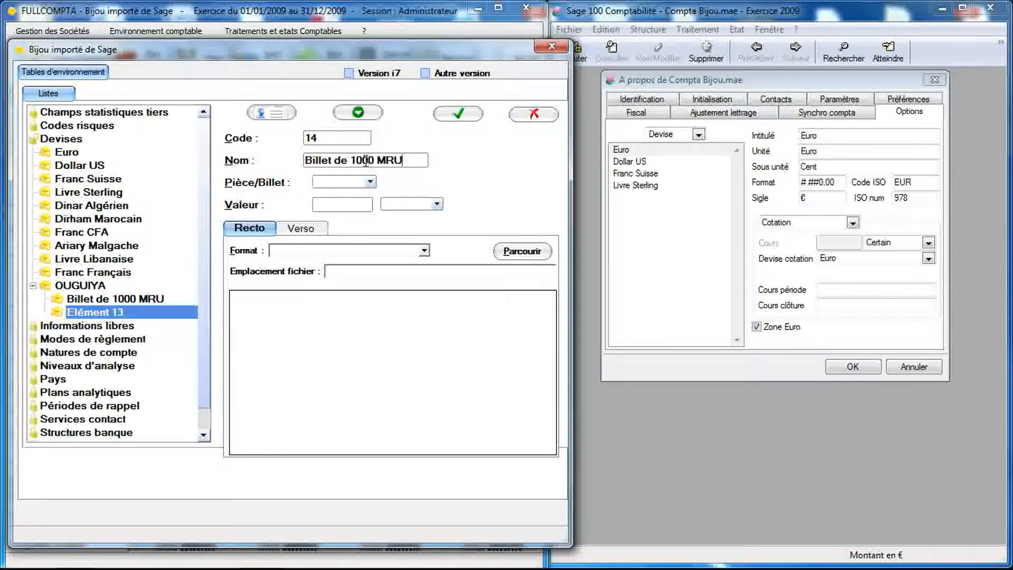
pyautogui.moveTo(365, 161); pyautogui.dragTo(359, 165)
pyautogui.write('5')
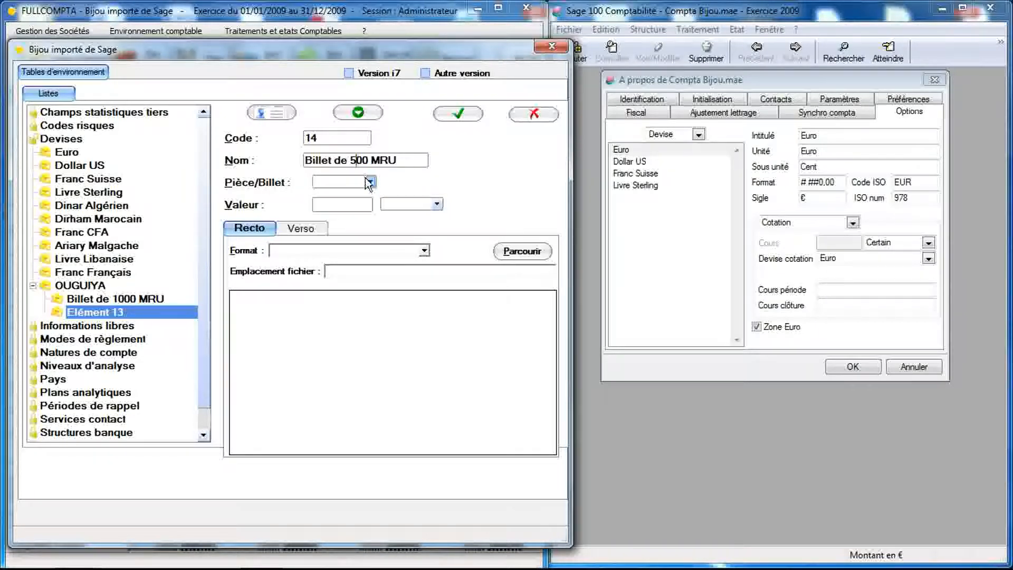
# Set the new denomination's type to Billet and its value to 500 OUGUIYA
pyautogui.click(370, 182)
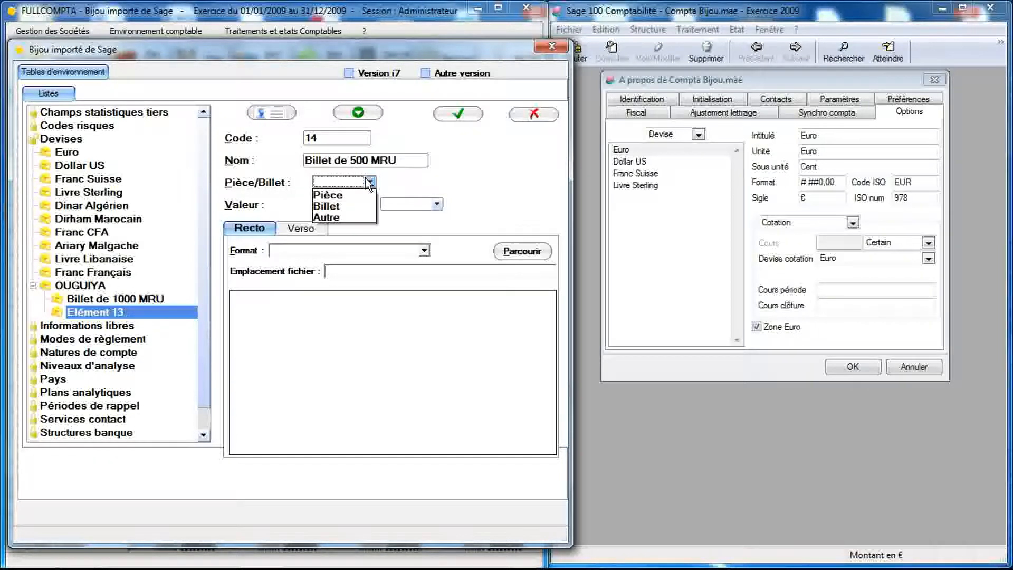
pyautogui.click(358, 206)
pyautogui.click(358, 207)
pyautogui.write('50')
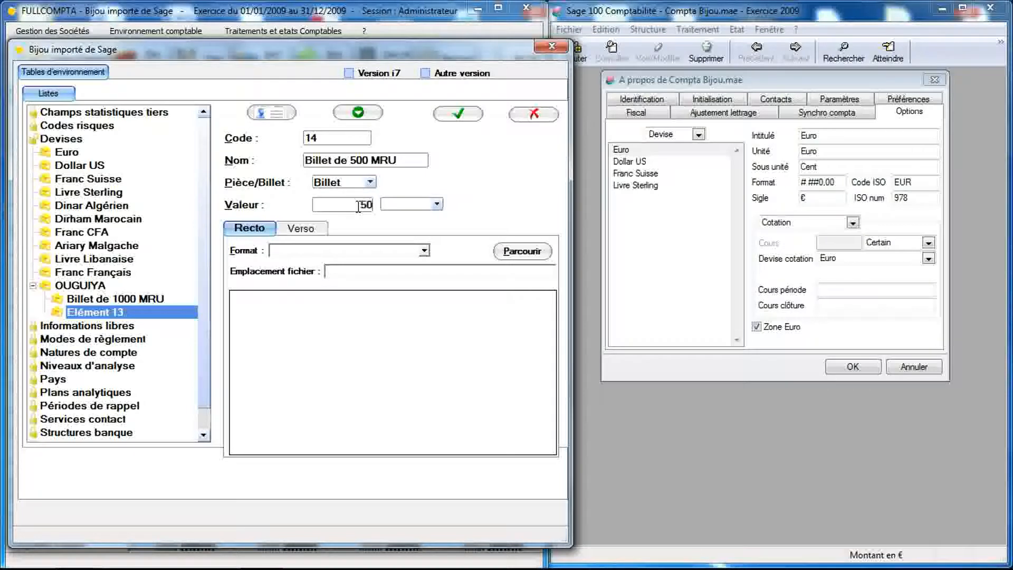
pyautogui.write('0')
pyautogui.click(406, 201)
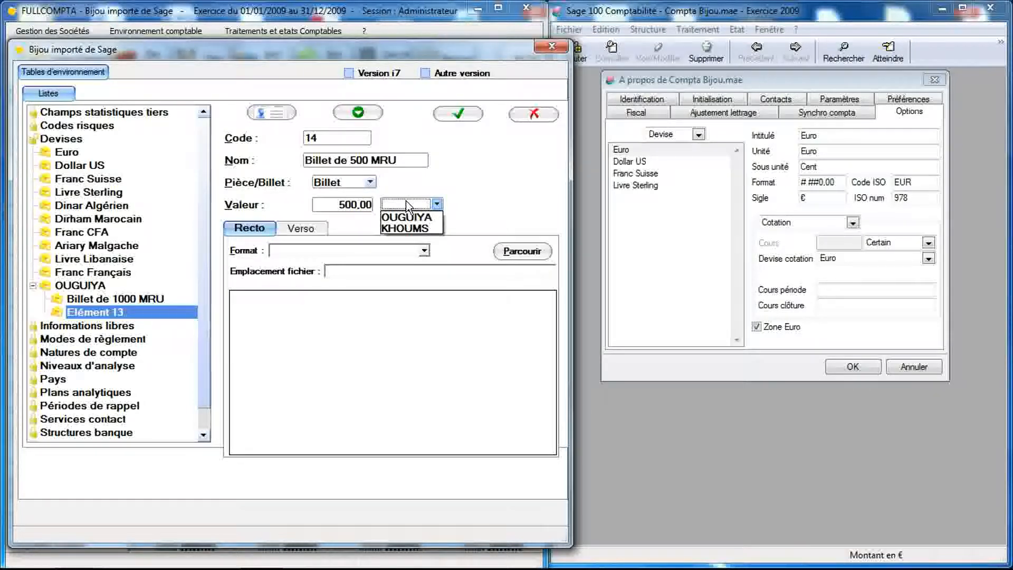
pyautogui.click(407, 218)
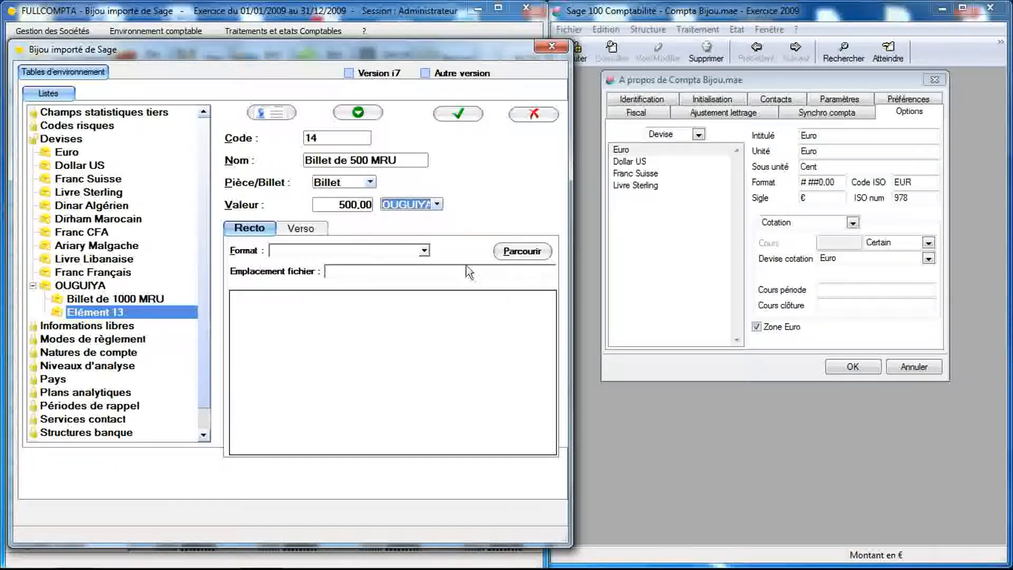
# Load 500_MRU_Recto.png as the 500 MRU banknote's front image and set its format to 100%
pyautogui.click(512, 253)
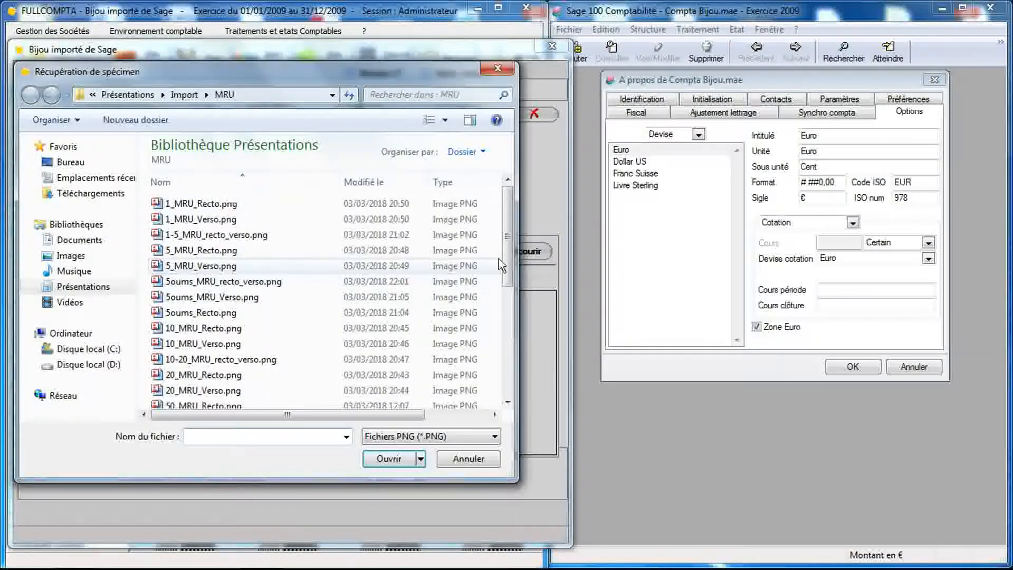
pyautogui.moveTo(508, 258); pyautogui.dragTo(515, 356)
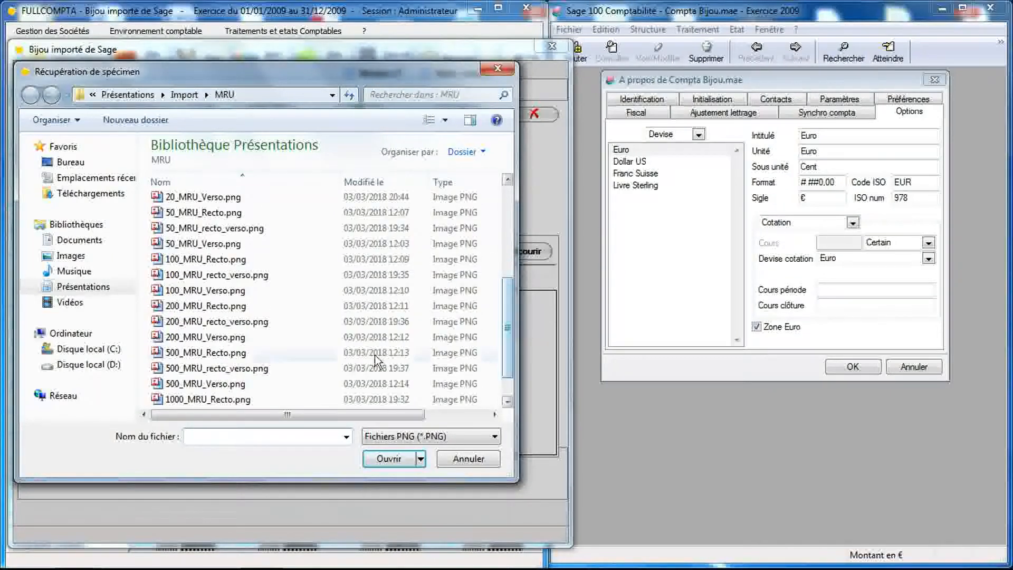
pyautogui.doubleClick(246, 351)
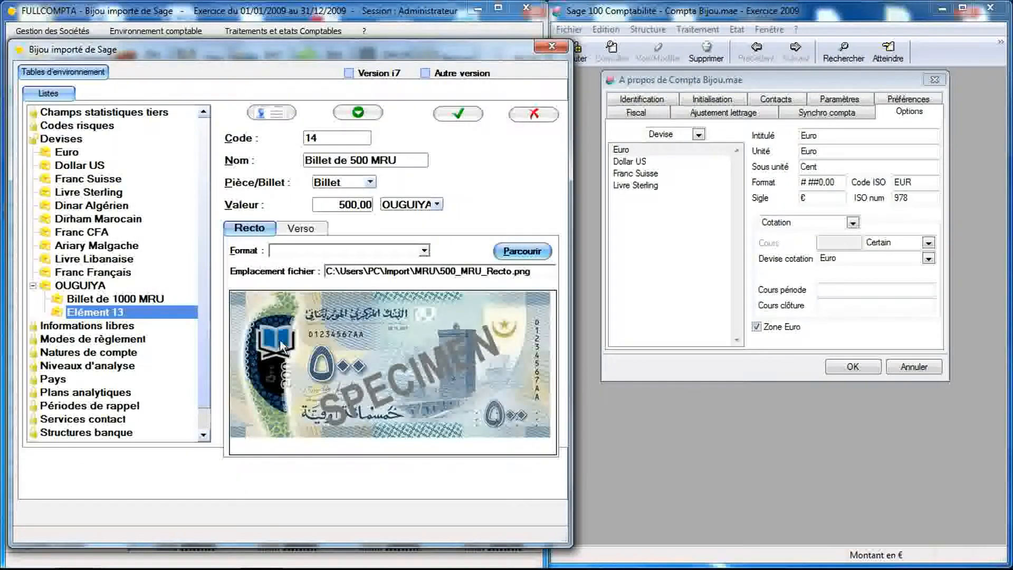
pyautogui.click(424, 250)
pyautogui.click(410, 264)
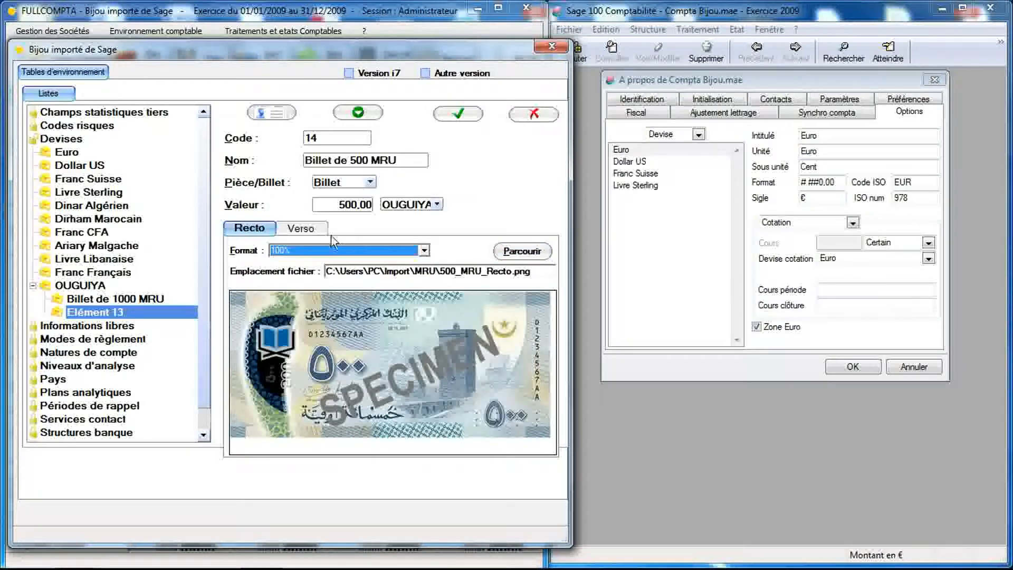
# Load 500_MRU_Verso.png as the back image in 100% format and save the 500 MRU denomination
pyautogui.click(316, 228)
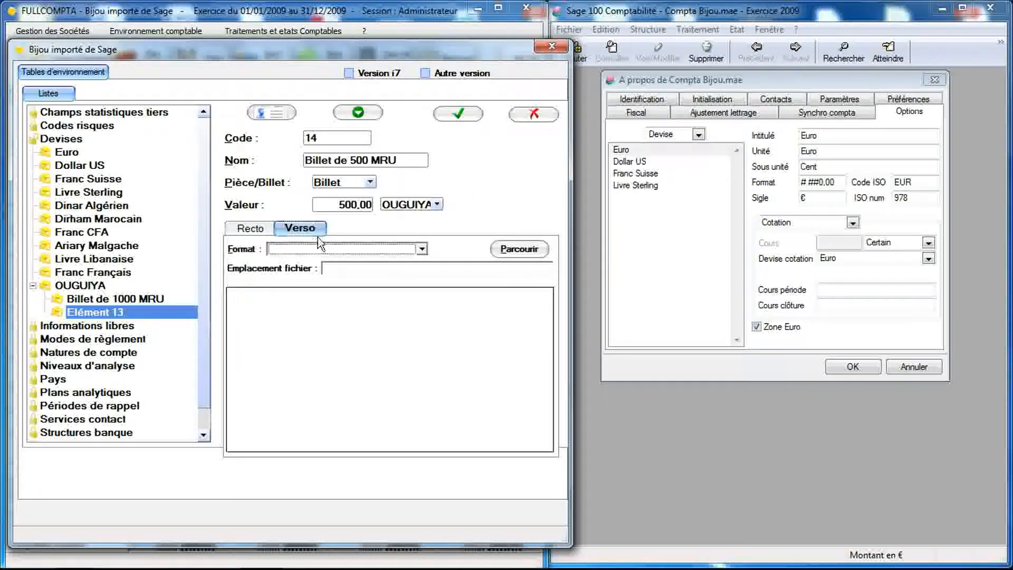
pyautogui.click(510, 250)
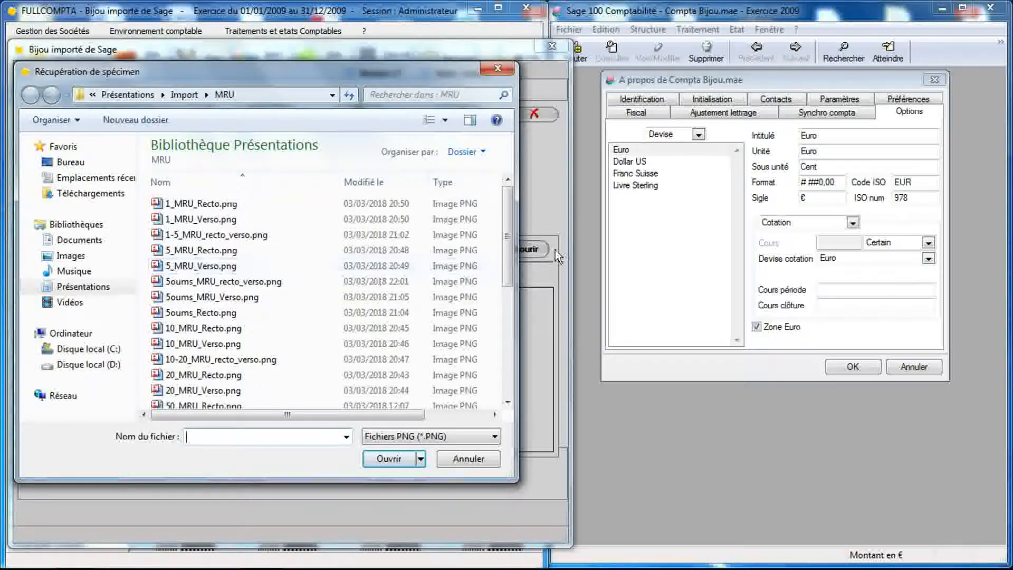
pyautogui.moveTo(509, 267); pyautogui.dragTo(512, 358)
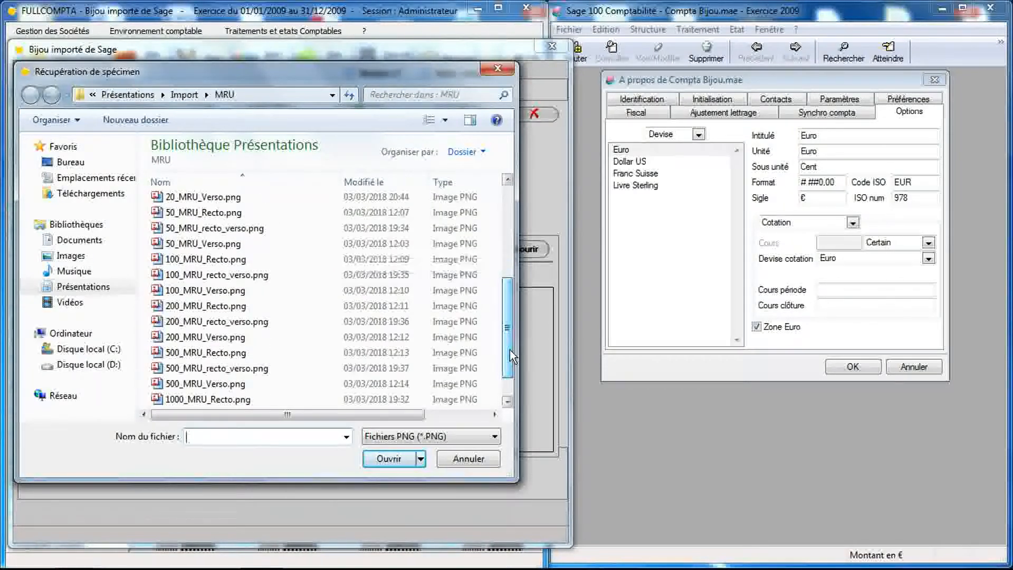
pyautogui.doubleClick(271, 384)
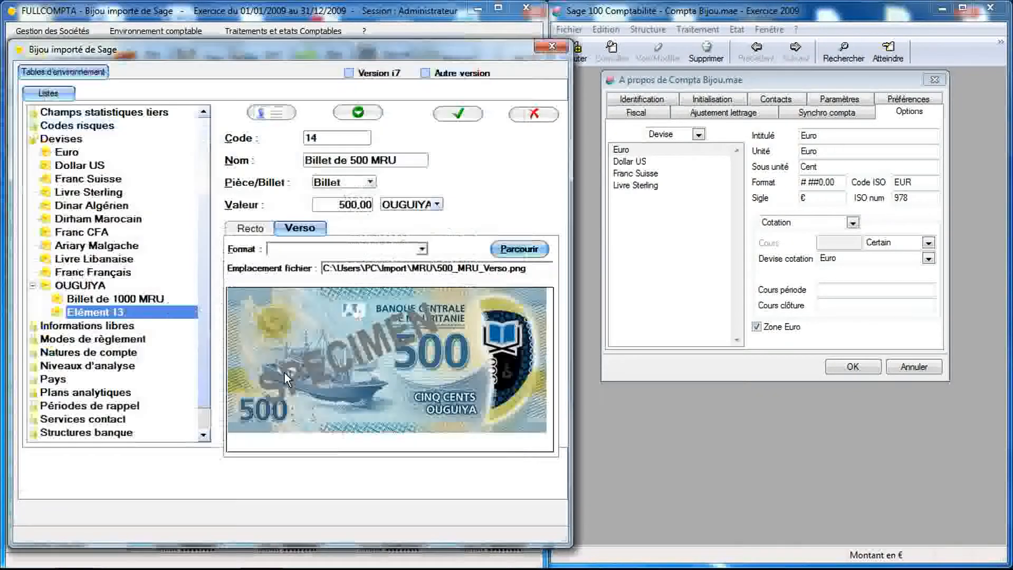
pyautogui.click(393, 249)
pyautogui.click(389, 263)
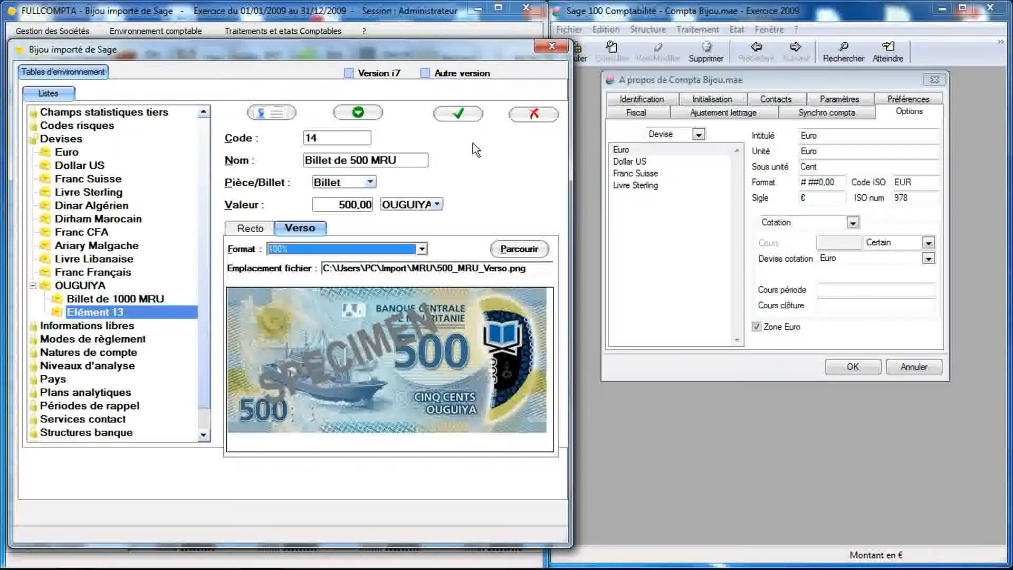
pyautogui.click(459, 115)
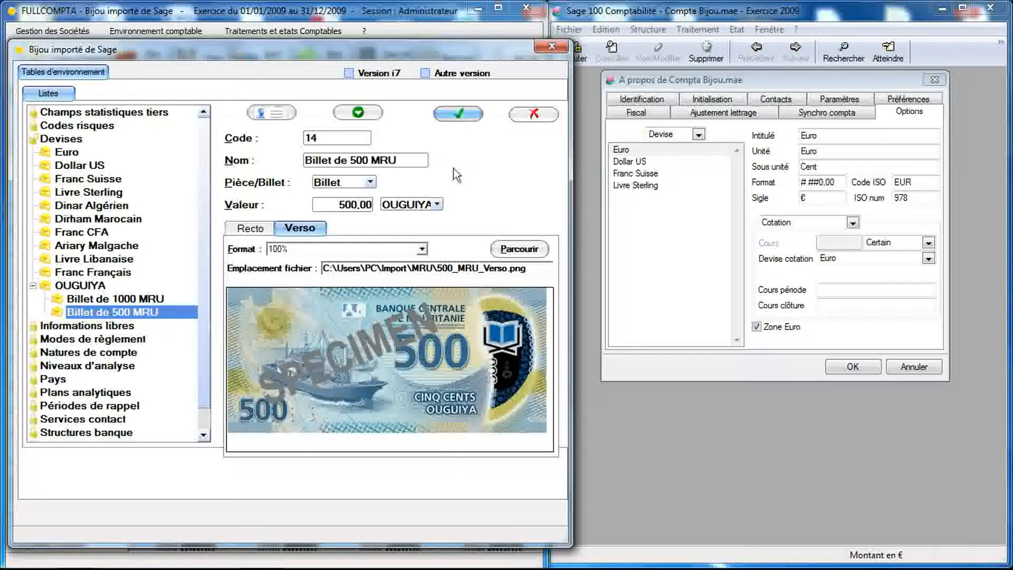
# Add a new denomination under OUGUIYA and name it Billet de 200 MRU, adapting the 1000 MRU banknote's name
pyautogui.click(280, 113)
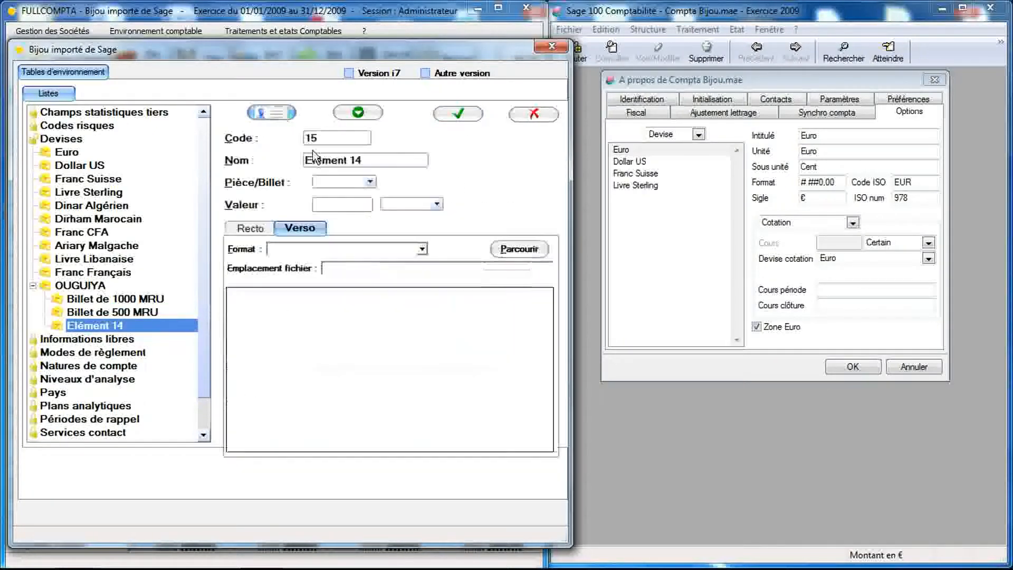
pyautogui.click(375, 157)
pyautogui.write('Billet de 1000 MRU')
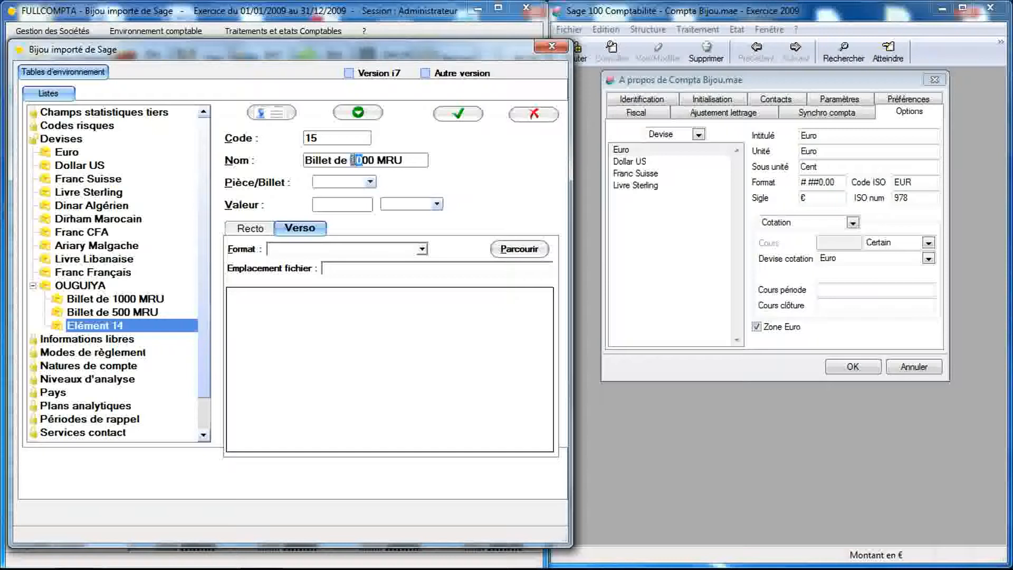
pyautogui.write('2')
# Set the 200 MRU denomination's type to Billet and its value to 200 OUGUIYA
pyautogui.click(370, 181)
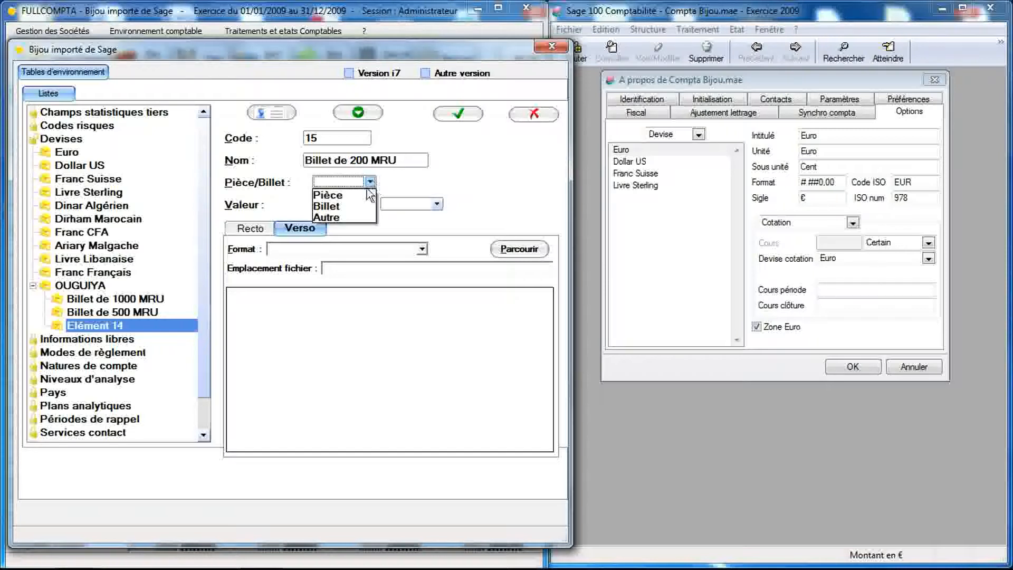
pyautogui.click(354, 206)
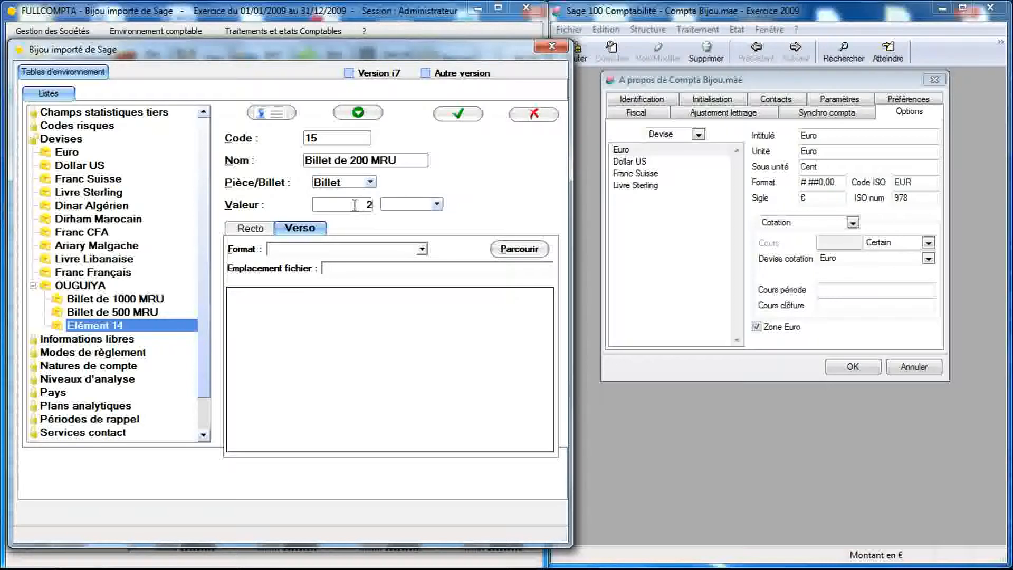
pyautogui.click(437, 204)
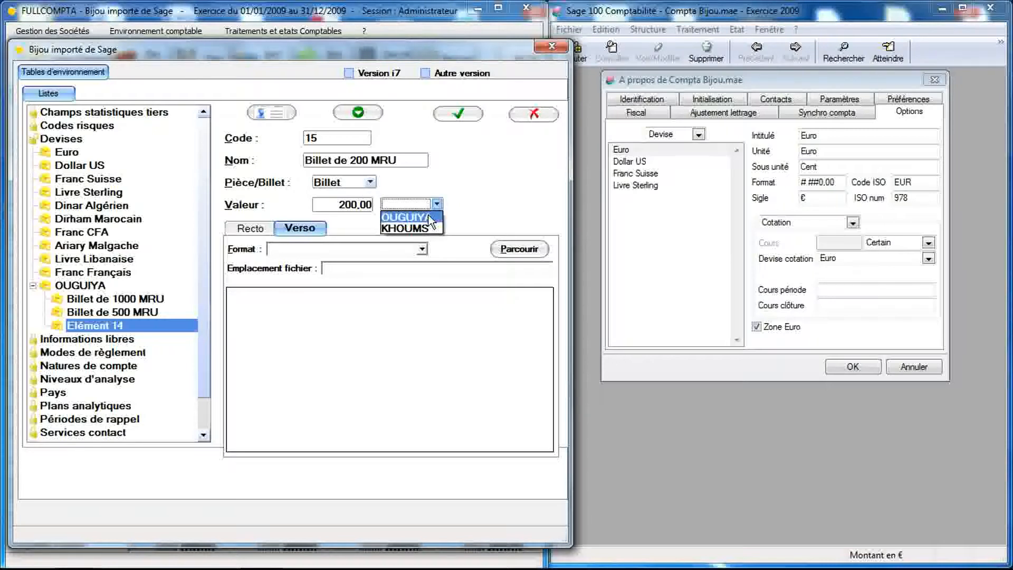
pyautogui.click(430, 218)
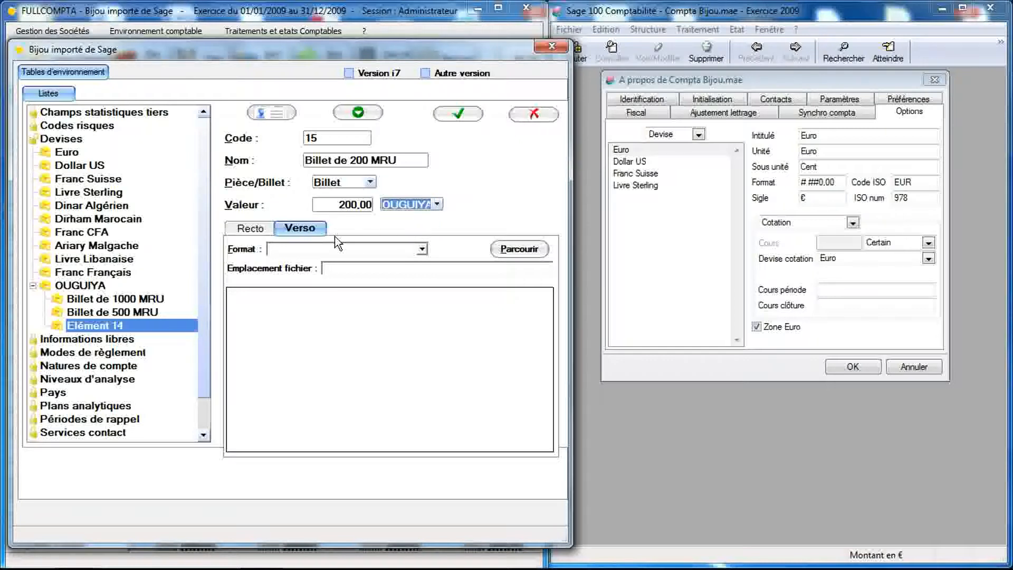
# Load 200_MRU_Verso.png as the 200 MRU banknote's back image and set its format to 100%
pyautogui.click(515, 249)
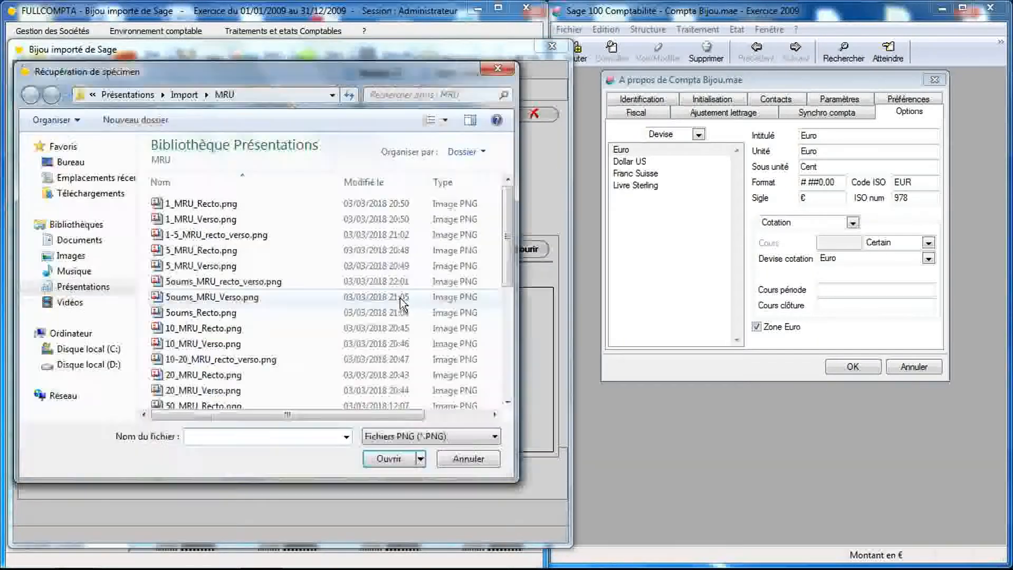
pyautogui.moveTo(509, 262); pyautogui.dragTo(509, 333)
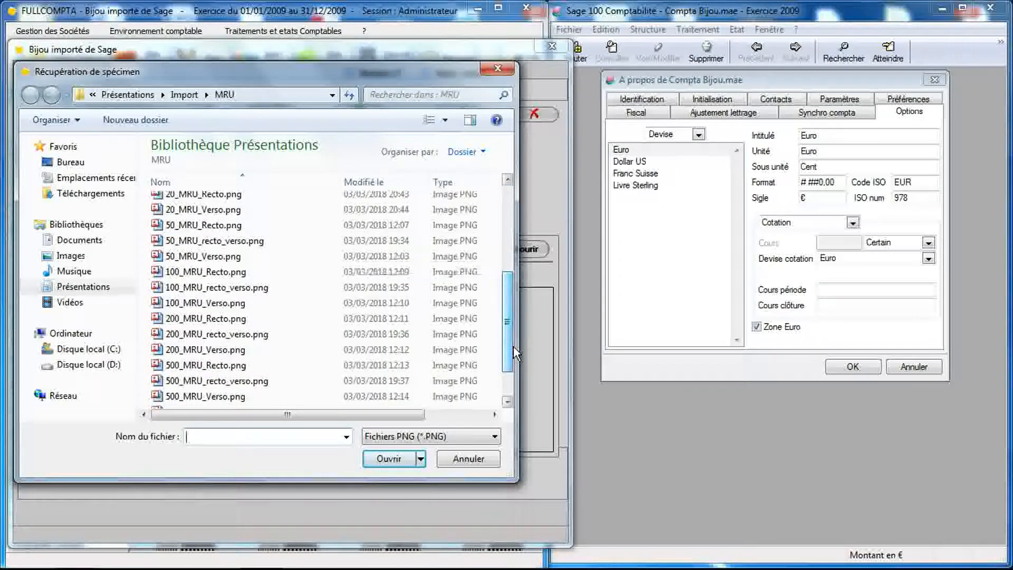
pyautogui.click(271, 351)
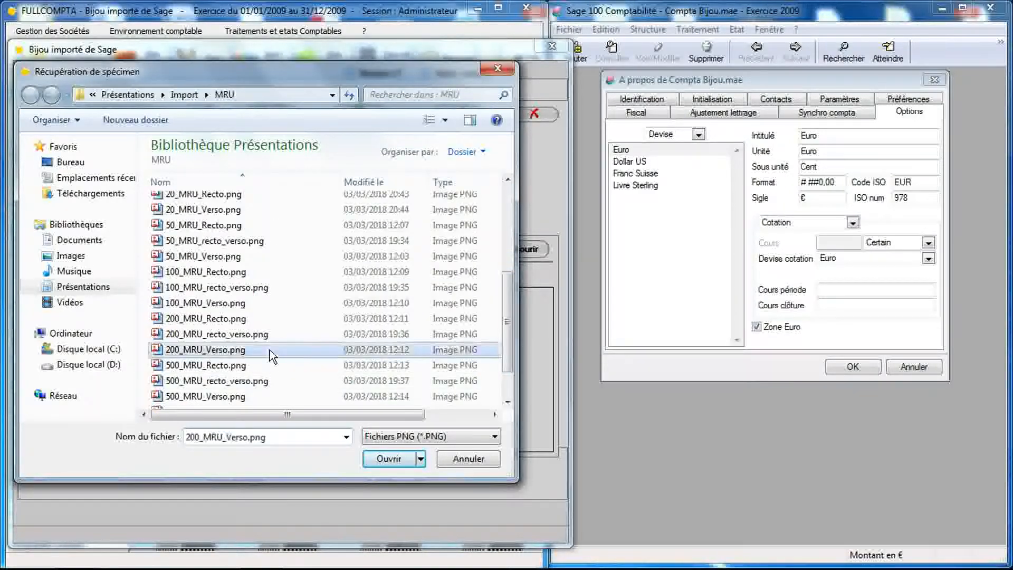
pyautogui.doubleClick(271, 351)
pyautogui.click(359, 250)
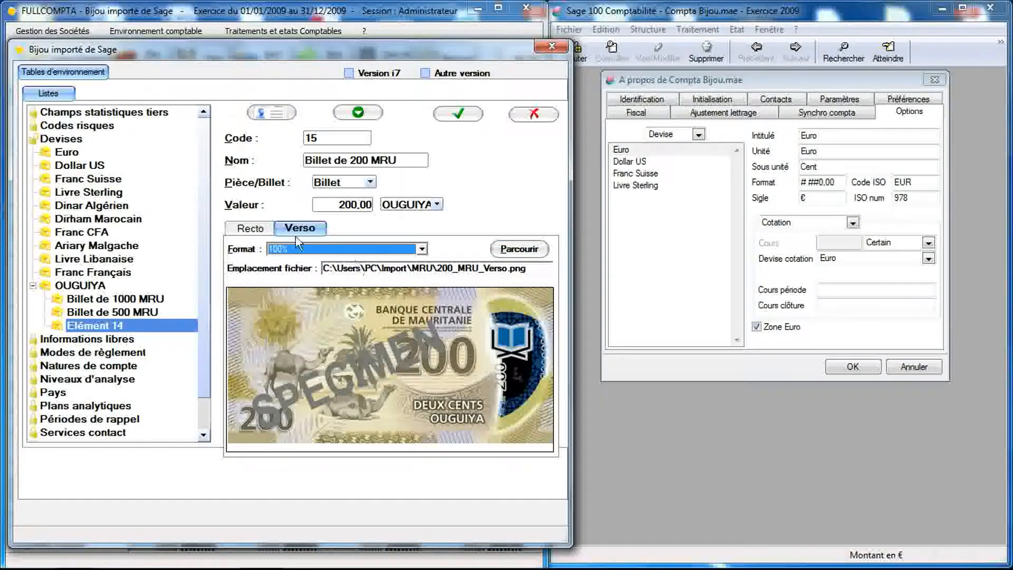
# Load 200_MRU_Recto.png as the front image in 100% format and save the 200 MRU denomination
pyautogui.click(254, 228)
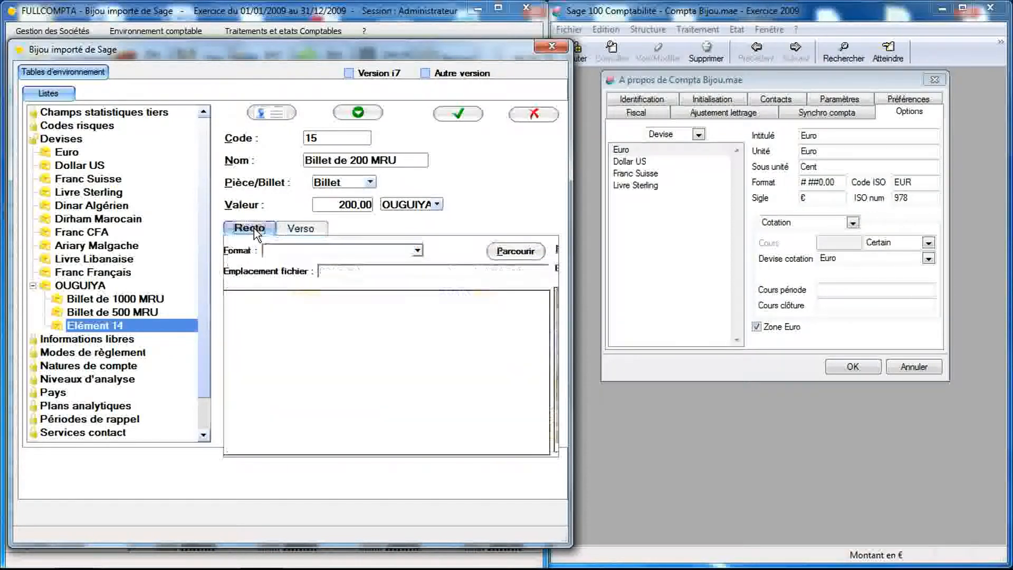
pyautogui.click(520, 252)
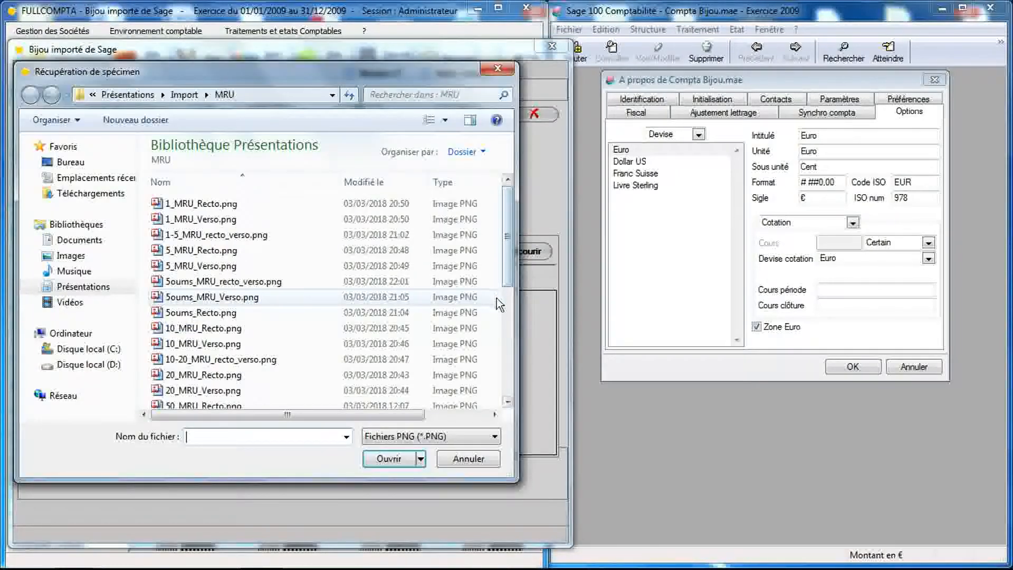
pyautogui.moveTo(510, 282); pyautogui.dragTo(511, 349)
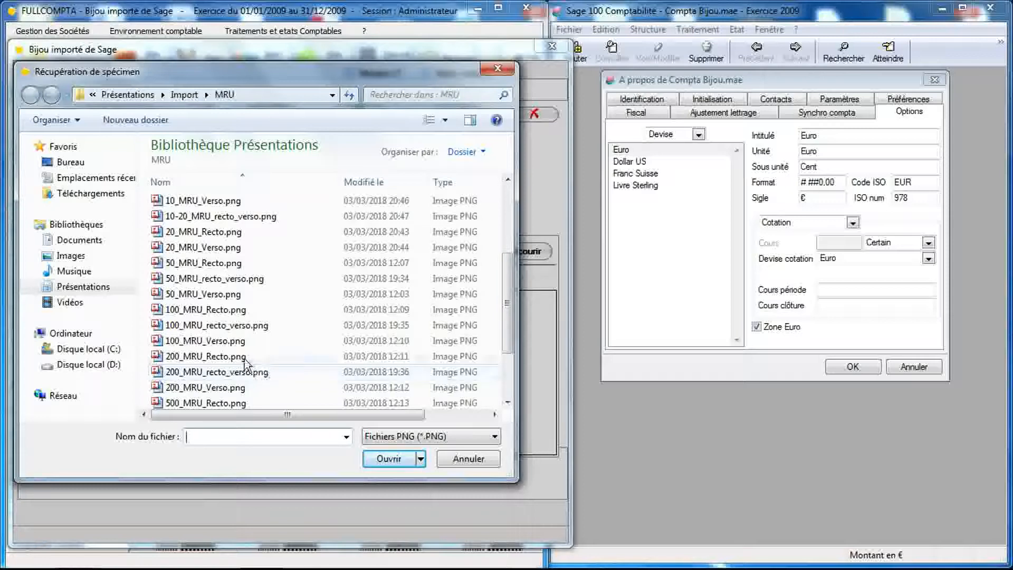
pyautogui.doubleClick(264, 357)
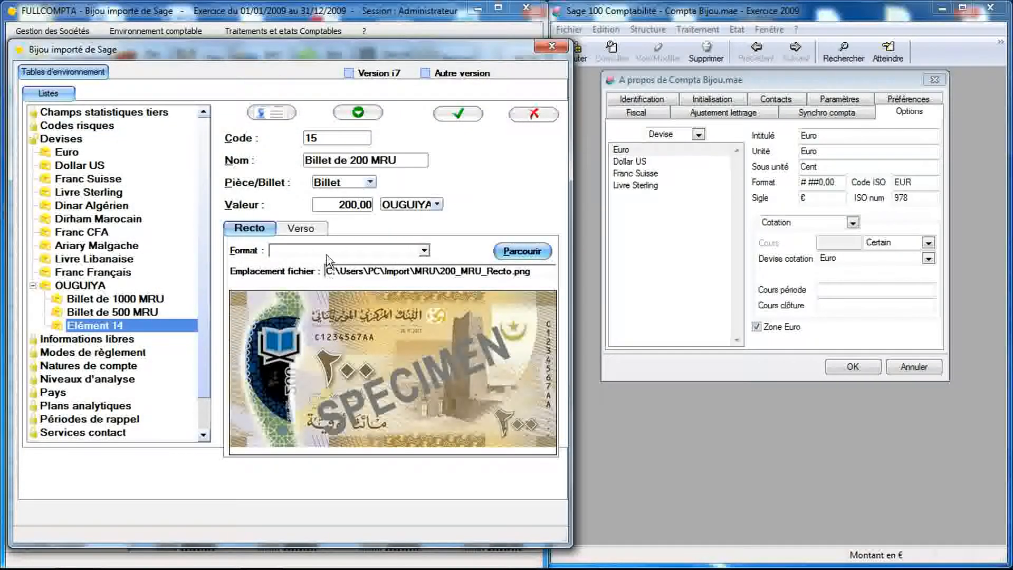
pyautogui.click(326, 253)
pyautogui.click(326, 265)
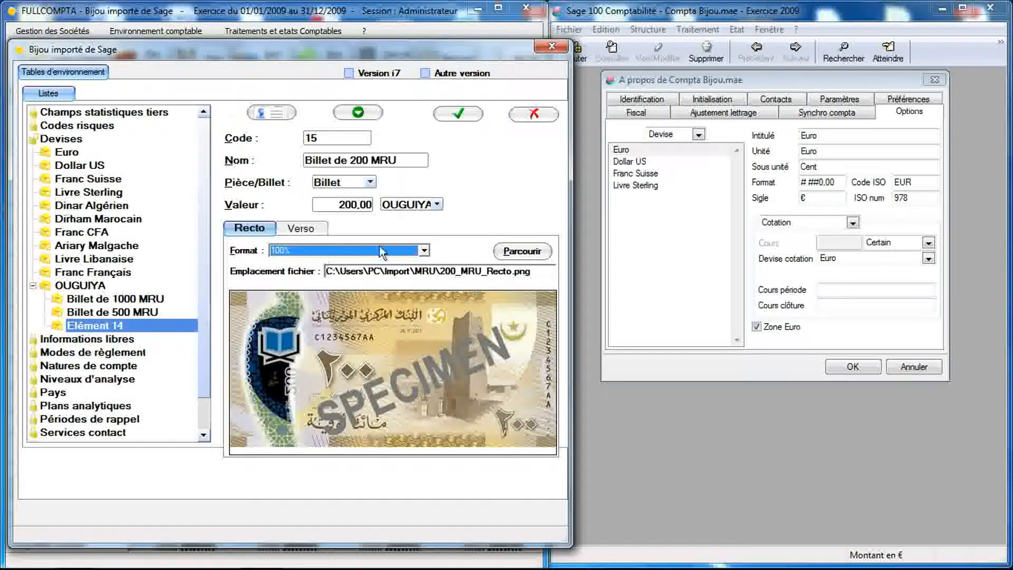
pyautogui.click(459, 113)
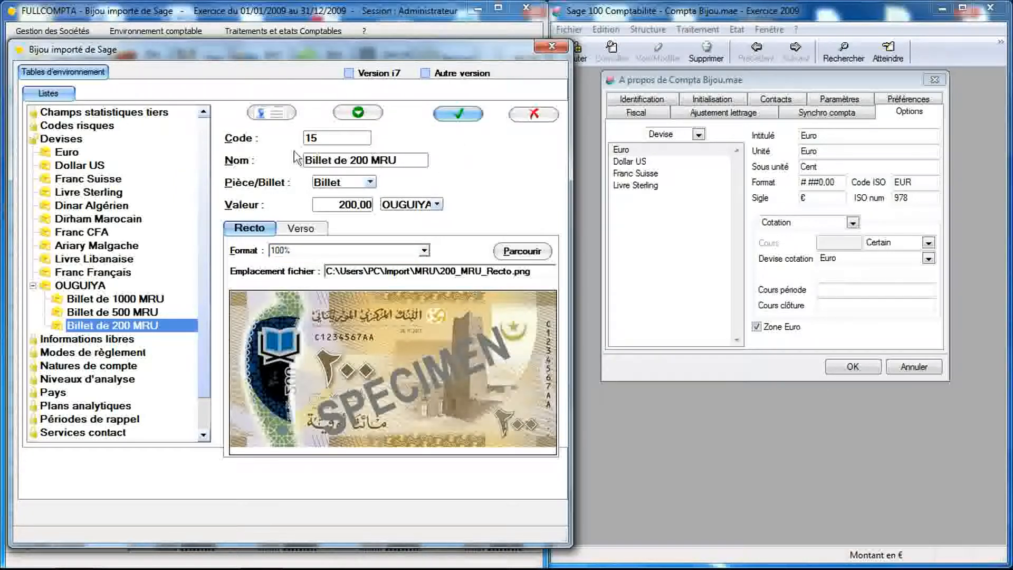
# Add a new denomination under OUGUIYA and name it Billet de 100 MRU, adapting the 1000 MRU banknote's name
pyautogui.click(277, 113)
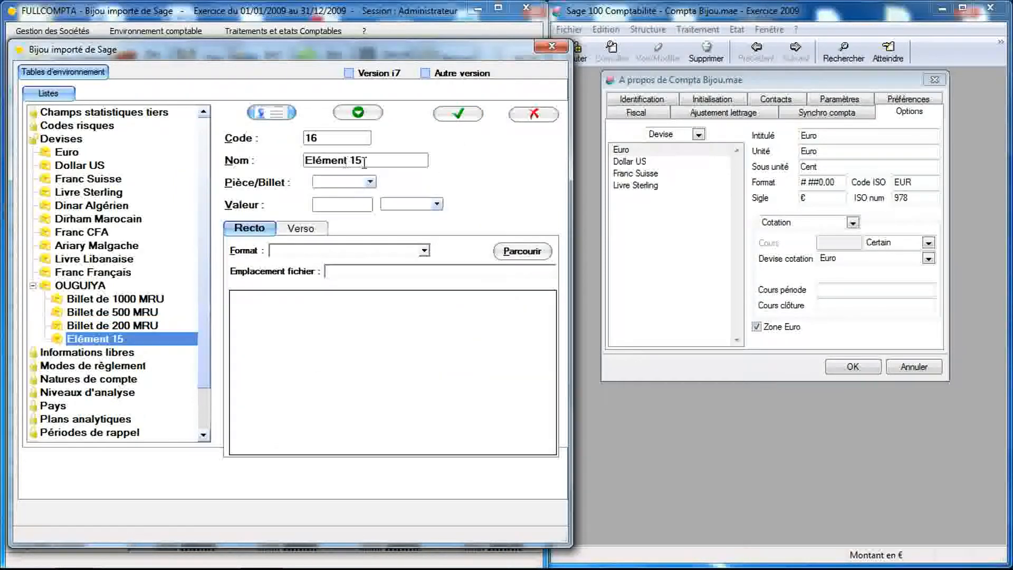
pyautogui.click(364, 163)
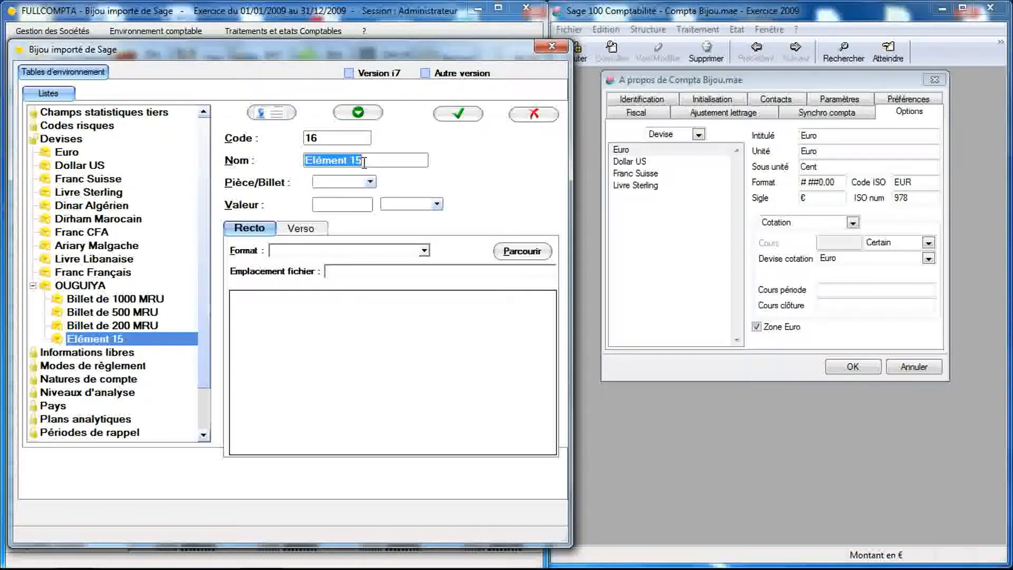
pyautogui.write('Billet de 1000 MRU')
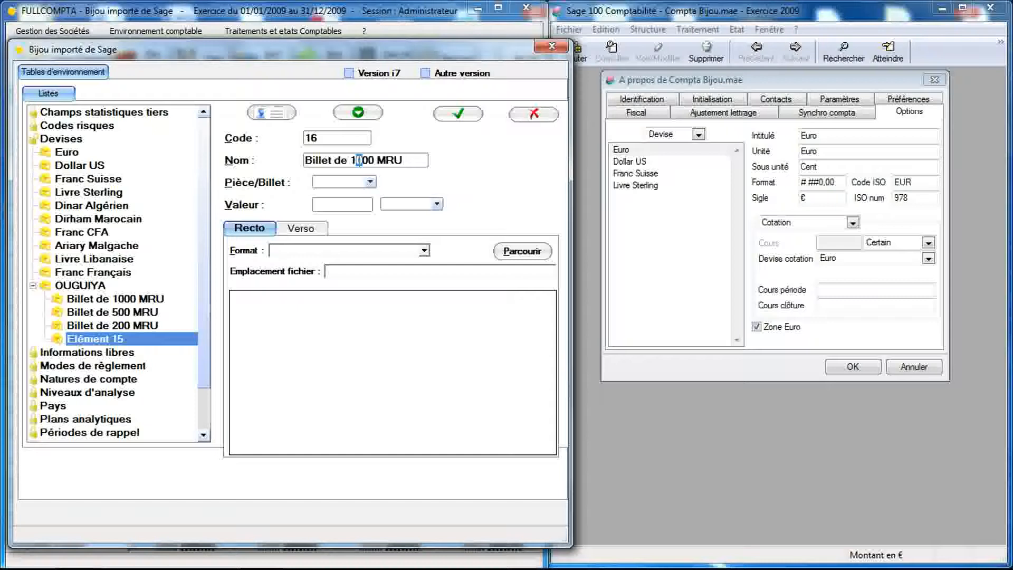
pyautogui.press('Delete')
# Set the 100 MRU denomination's type to Billet and its value to 100 OUGUIYA
pyautogui.click(371, 182)
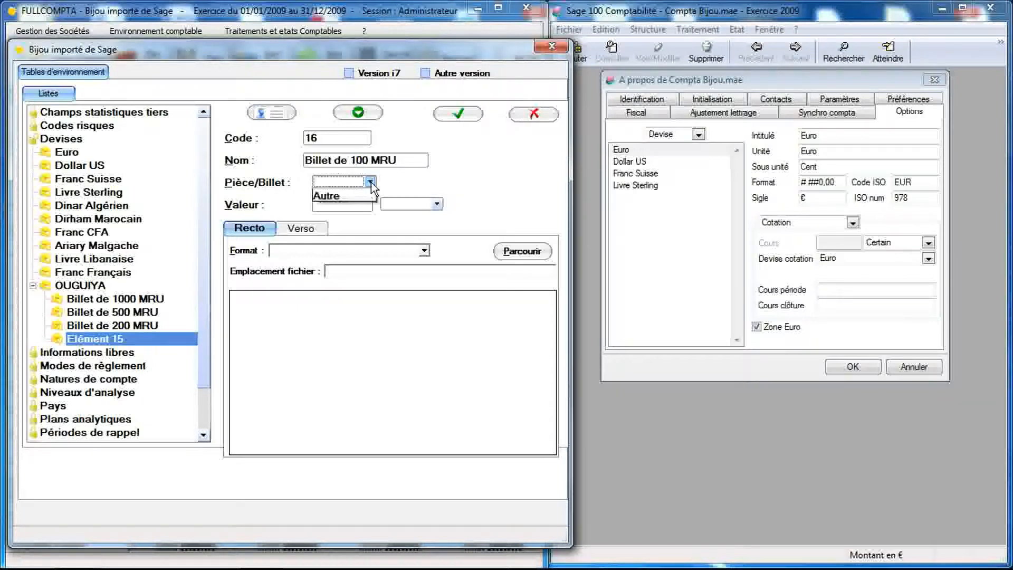
pyautogui.click(362, 205)
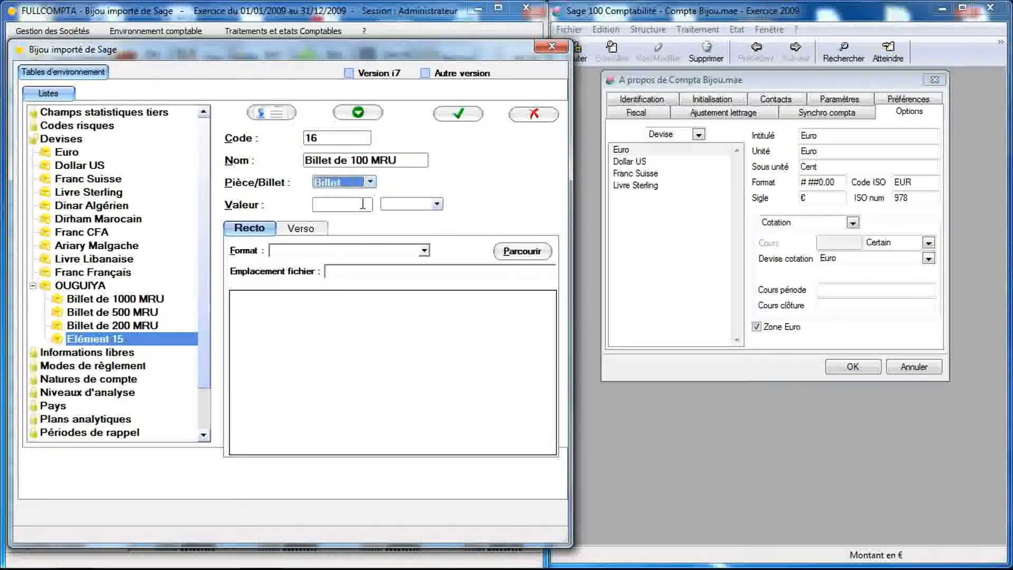
pyautogui.click(358, 205)
pyautogui.write('100')
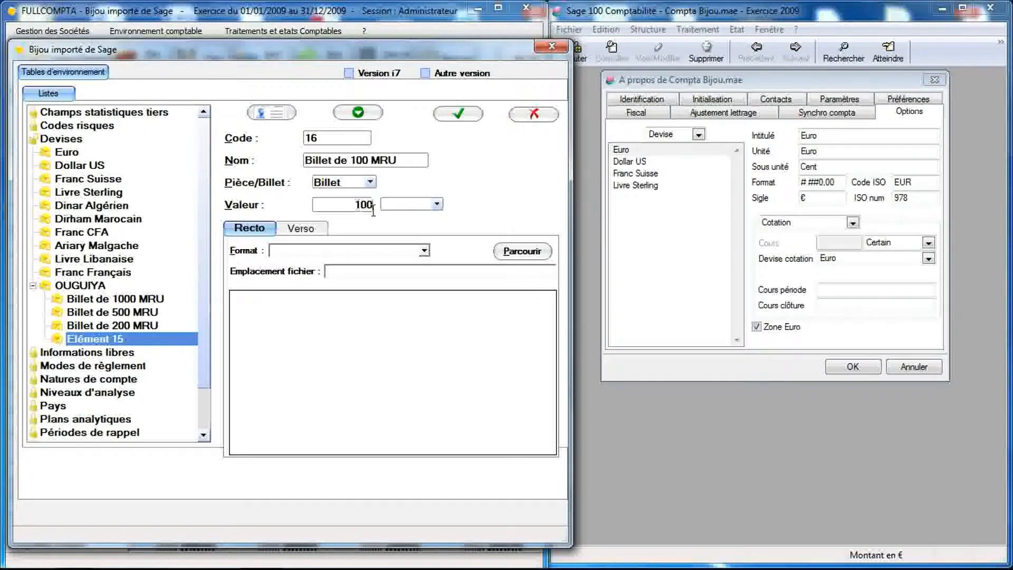
pyautogui.click(401, 205)
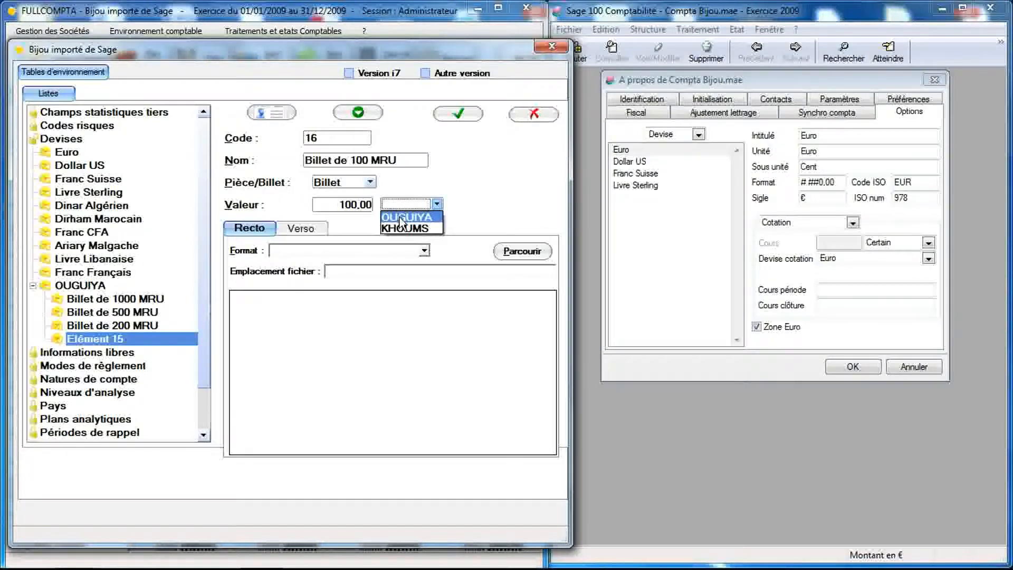
pyautogui.click(402, 222)
# Load 100_MRU_Recto.png as the 100 MRU banknote's front image and set its format to 100%
pyautogui.click(516, 251)
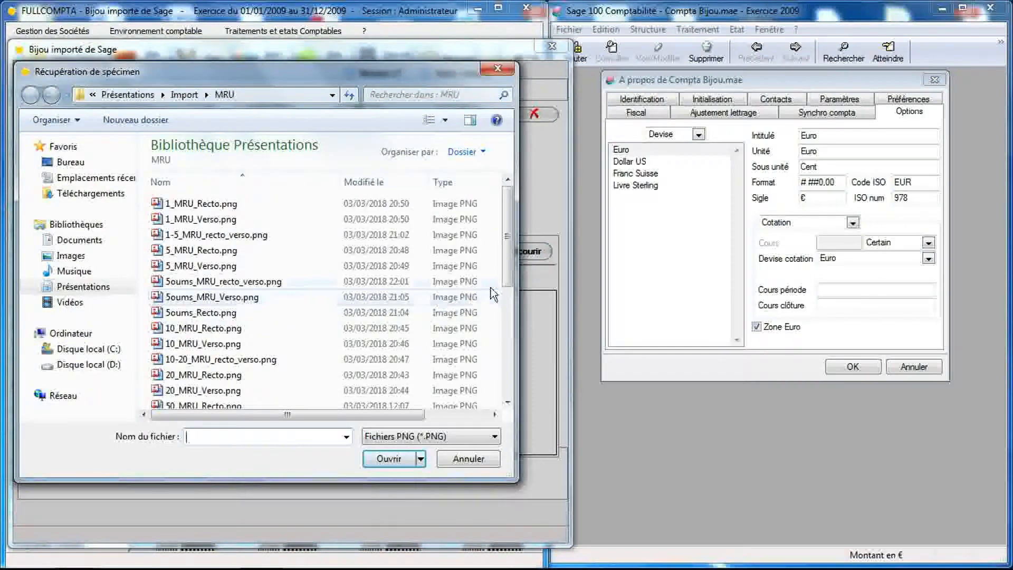
pyautogui.scroll(-3, 508, 268)
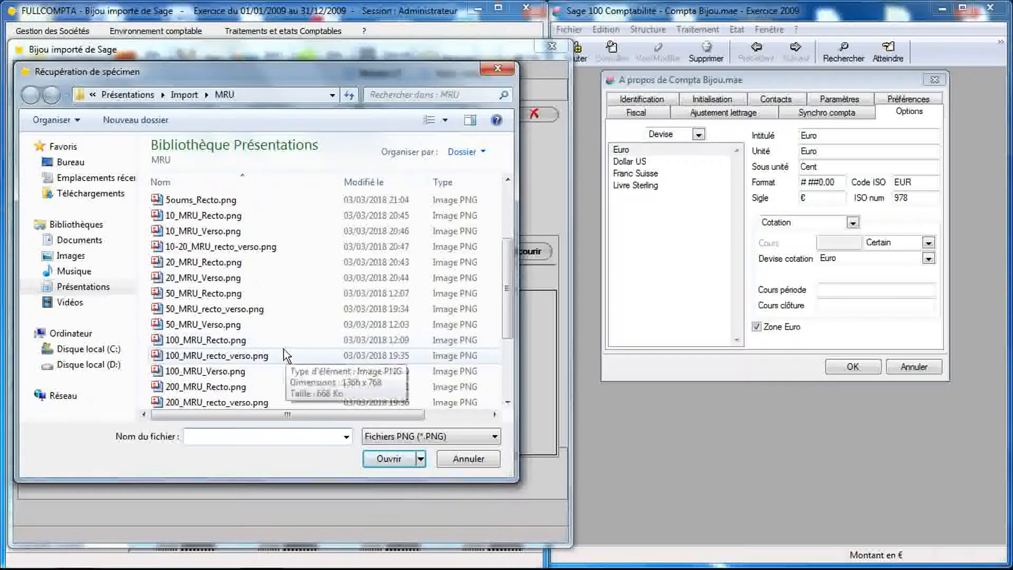
pyautogui.doubleClick(267, 342)
pyautogui.click(345, 252)
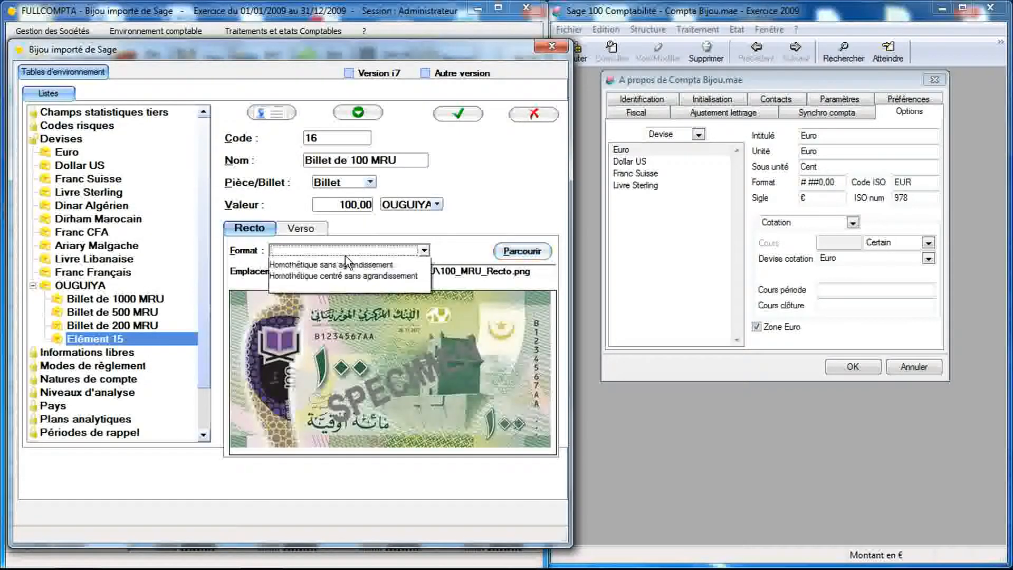
pyautogui.click(346, 264)
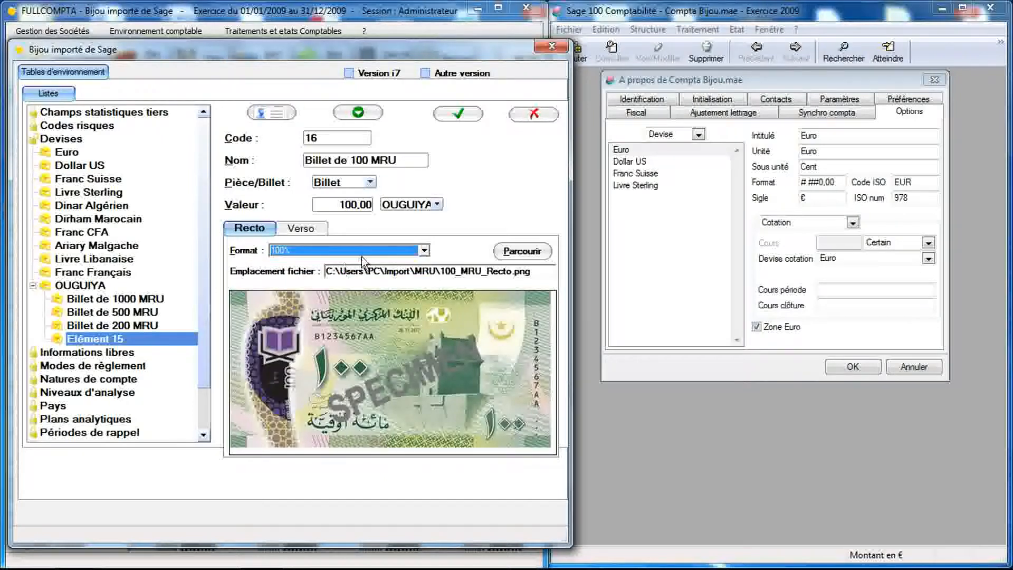
# Load 100_MRU_Verso.png as the back image in 100% format and save the 100 MRU denomination
pyautogui.click(311, 229)
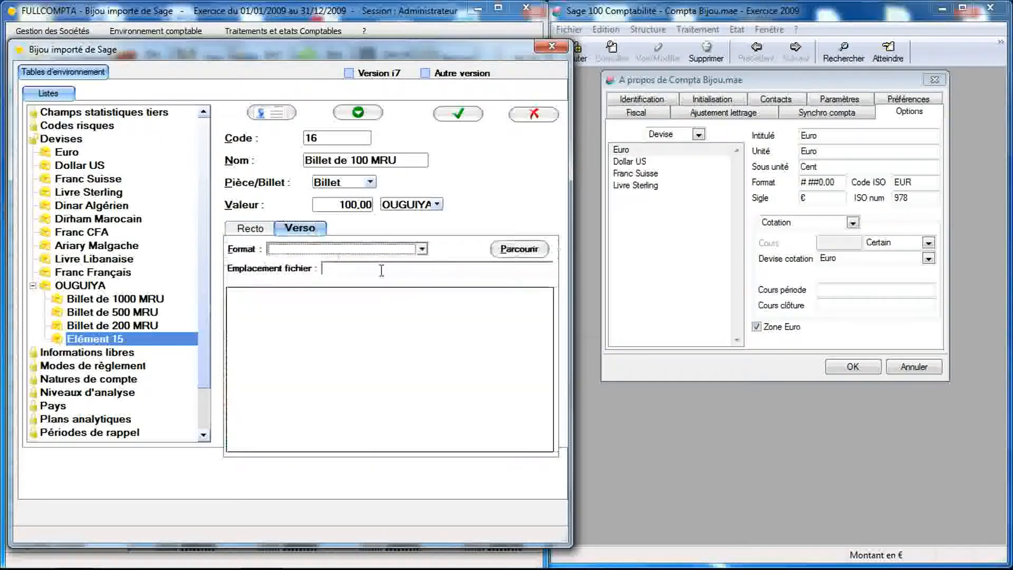
pyautogui.click(510, 252)
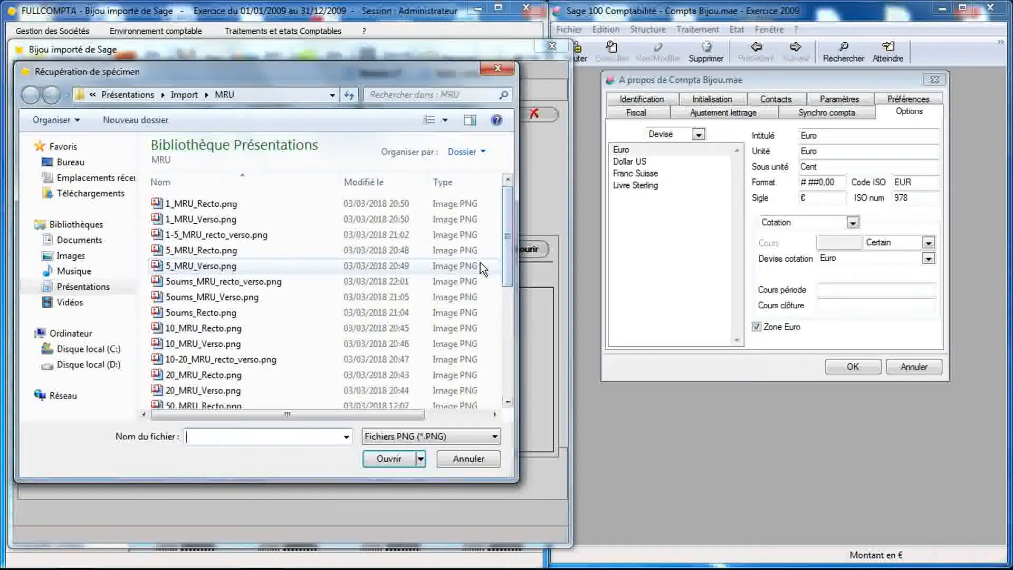
pyautogui.moveTo(510, 238); pyautogui.dragTo(510, 300)
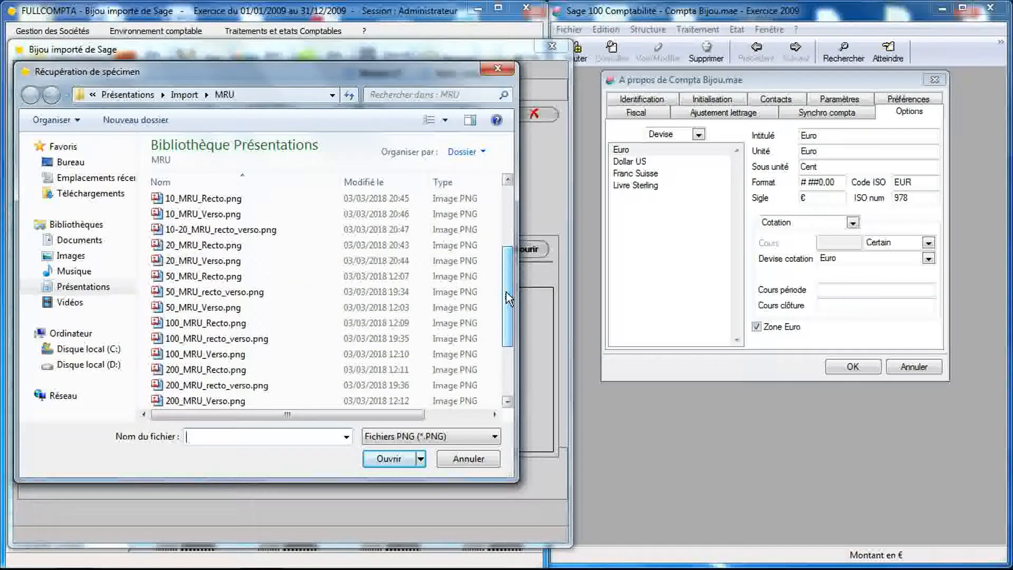
pyautogui.doubleClick(279, 355)
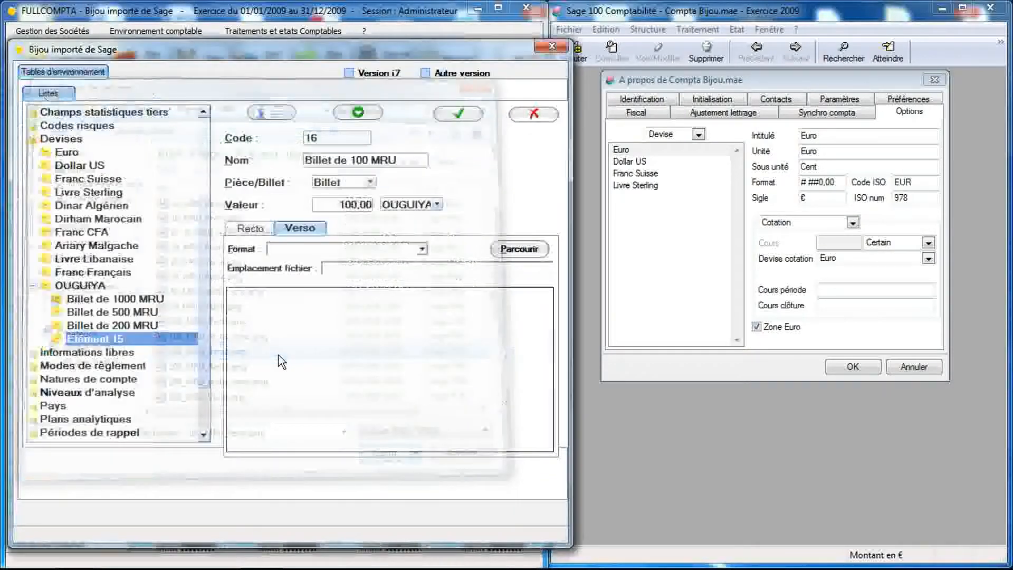
pyautogui.click(338, 249)
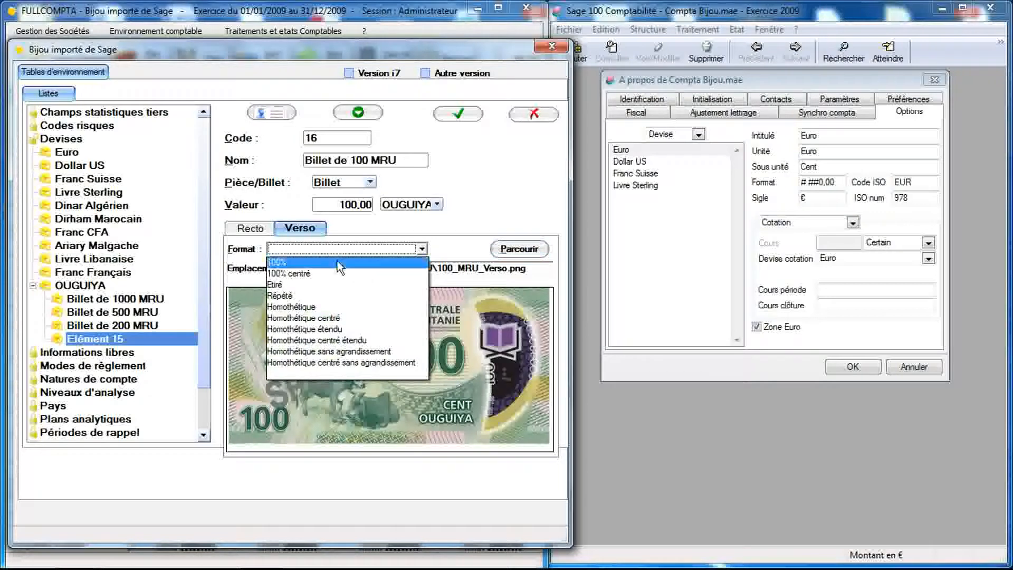
pyautogui.click(338, 260)
pyautogui.click(458, 117)
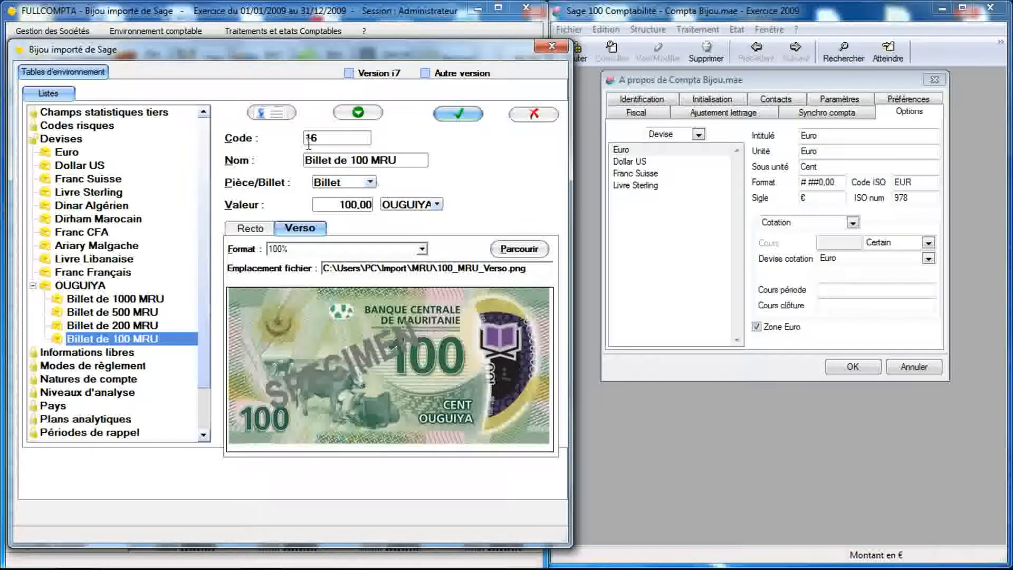
# Add a new denomination under OUGUIYA and name it Billet de 50 MRU, adapting the 1000 MRU banknote's name
pyautogui.click(276, 113)
pyautogui.click(379, 161)
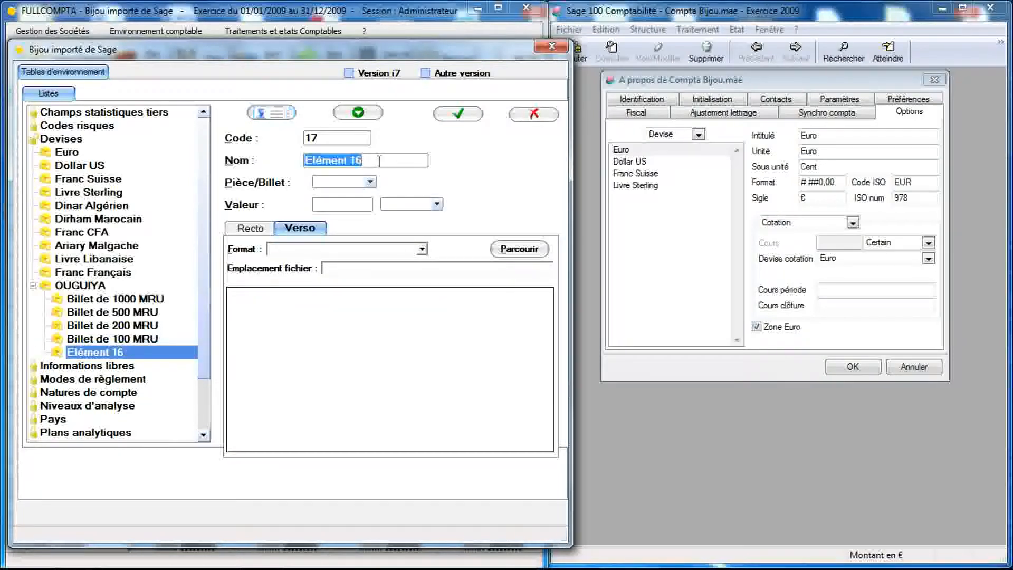
pyautogui.write('Billet de 1000 MRU')
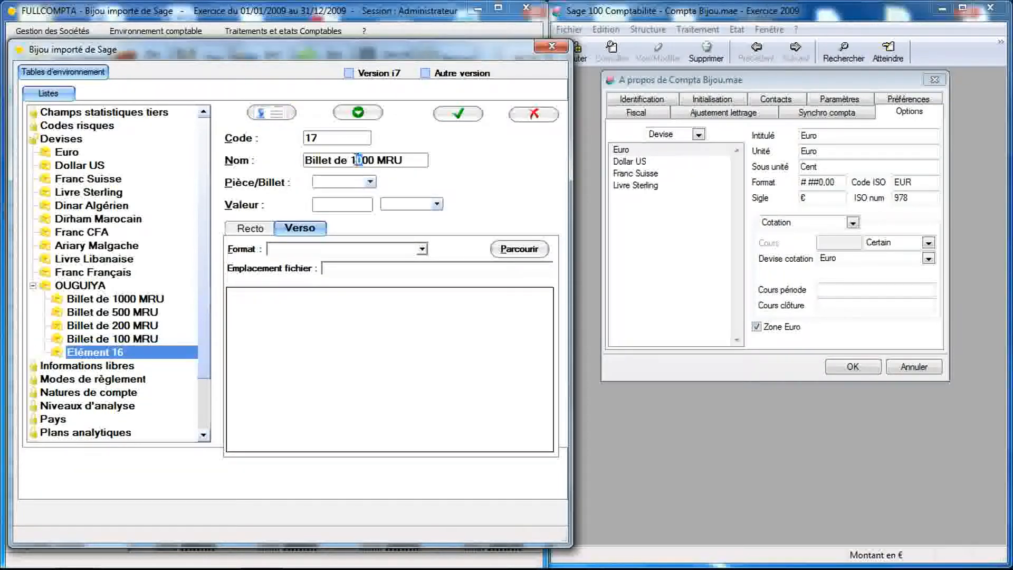
pyautogui.moveTo(357, 160); pyautogui.dragTo(368, 161)
pyautogui.write('5')
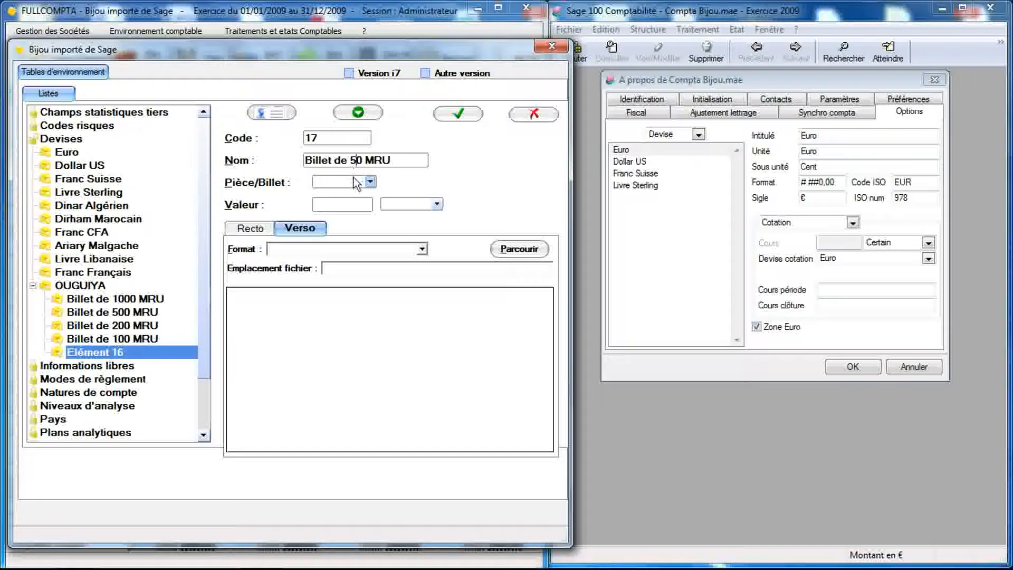
# Set the 50 MRU denomination's type to Billet and its value to 50 OUGUIYA
pyautogui.click(352, 181)
pyautogui.click(353, 209)
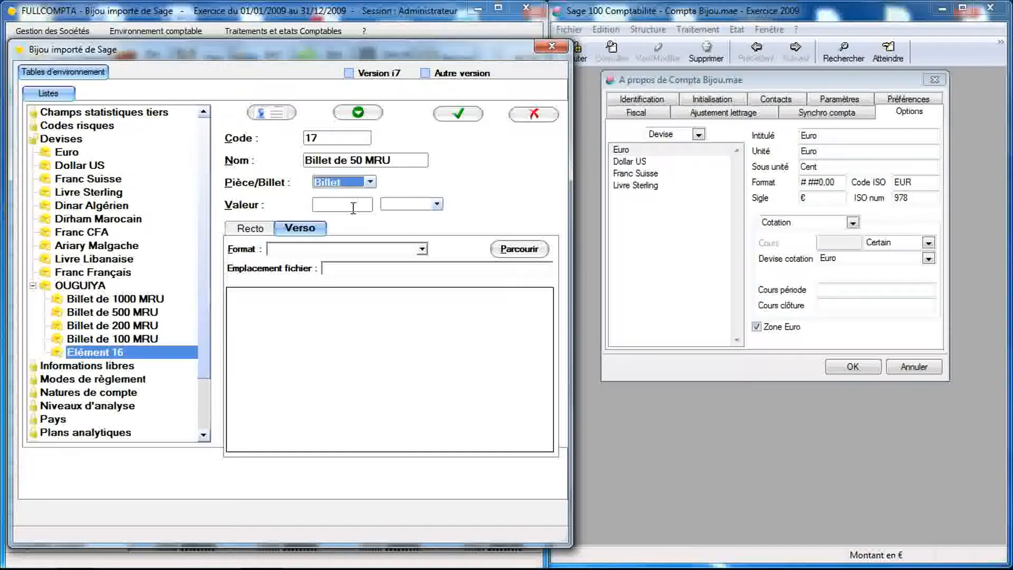
pyautogui.click(436, 204)
pyautogui.click(426, 218)
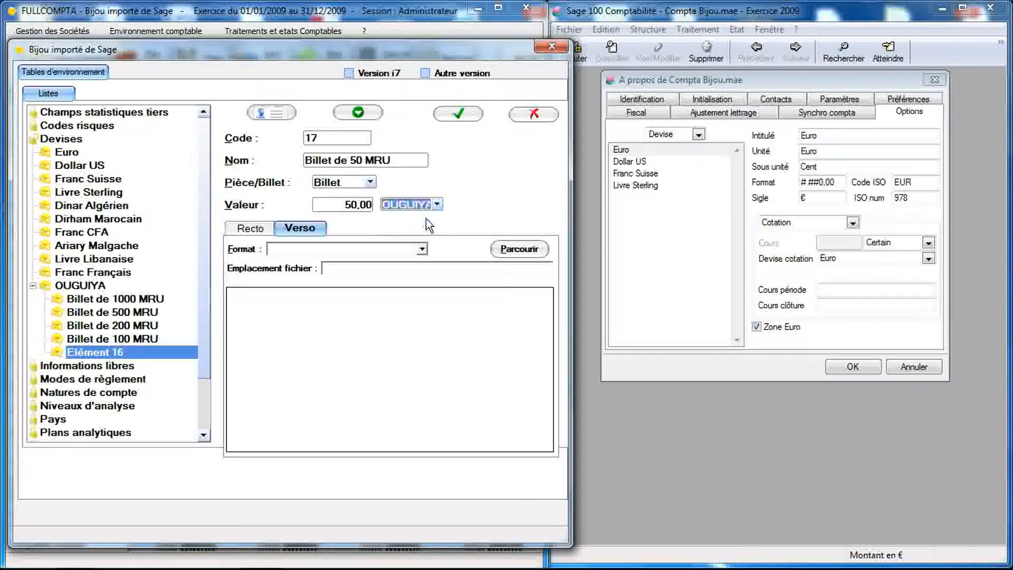
# Load 50_MRU_Verso.png as the 50 MRU banknote's back image and set its format to 100%
pyautogui.click(506, 249)
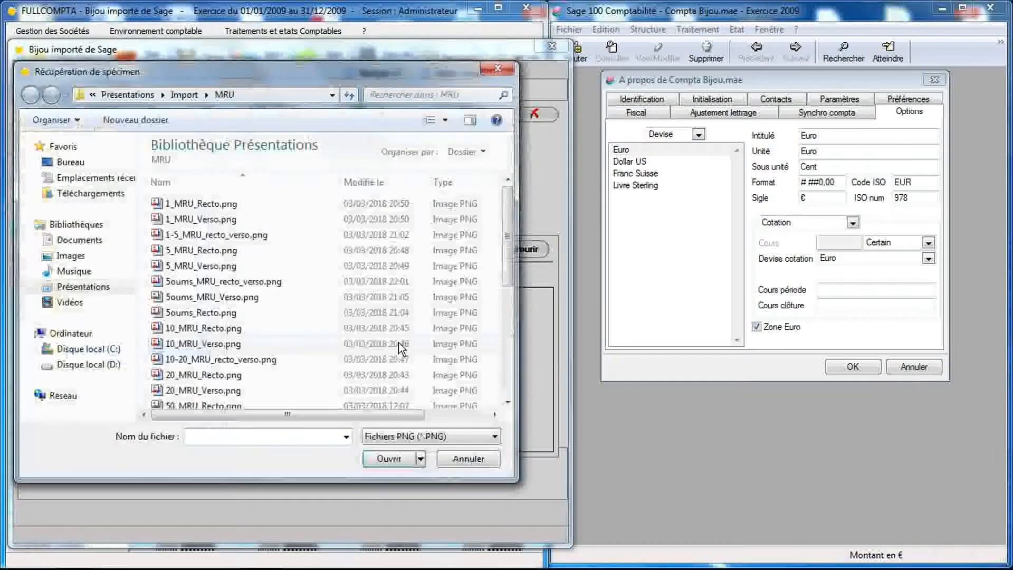
pyautogui.scroll(-2, 465, 280)
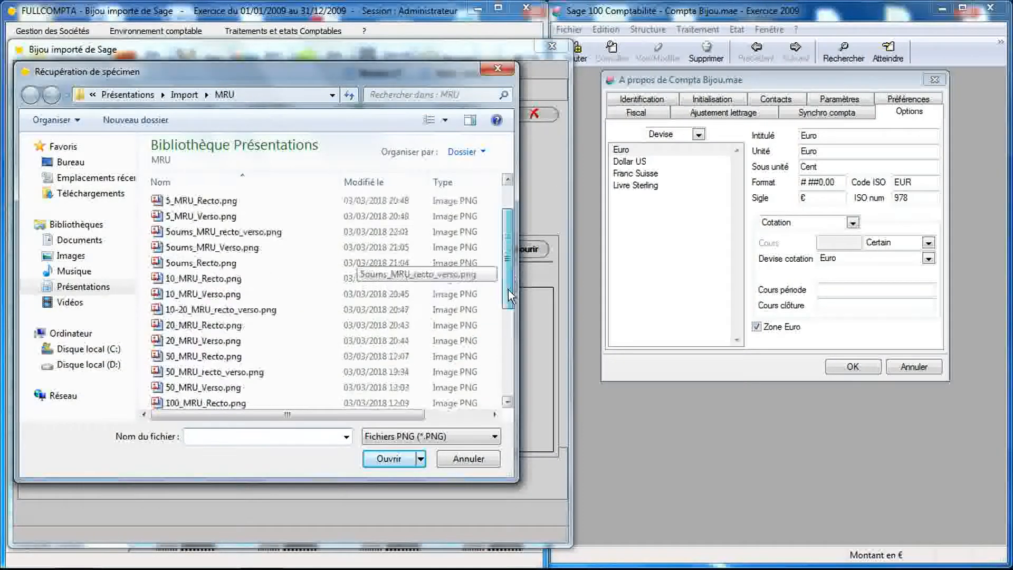
pyautogui.doubleClick(240, 383)
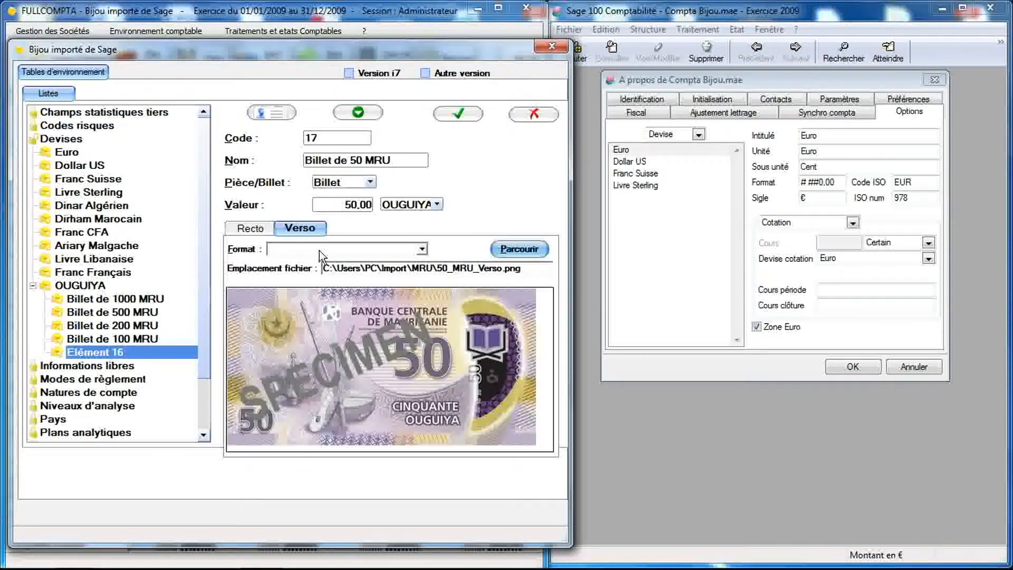
pyautogui.click(319, 250)
pyautogui.click(319, 263)
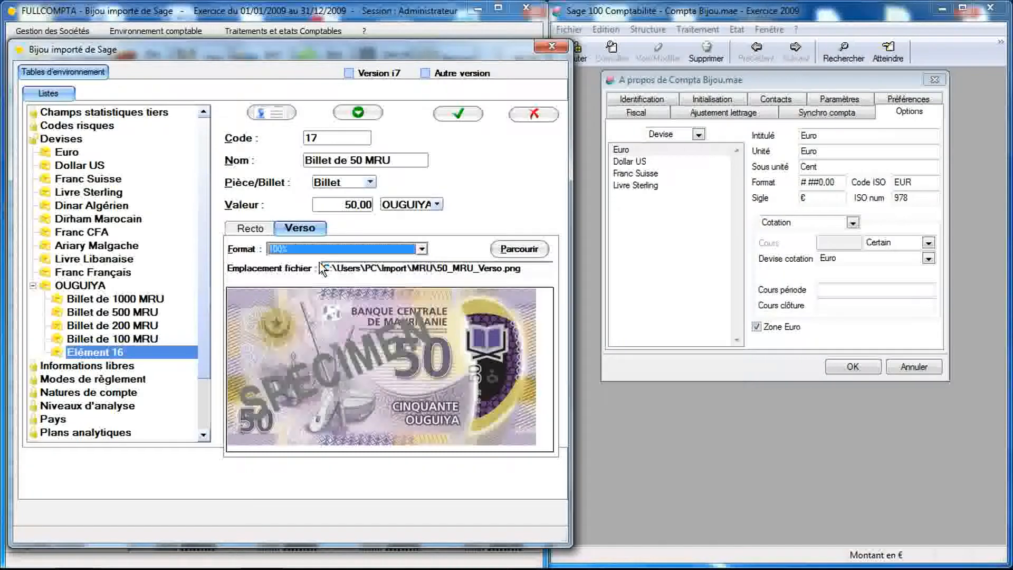
# Load 50_MRU_Recto.png as the front image in 100% format and save the 50 MRU denomination
pyautogui.click(252, 228)
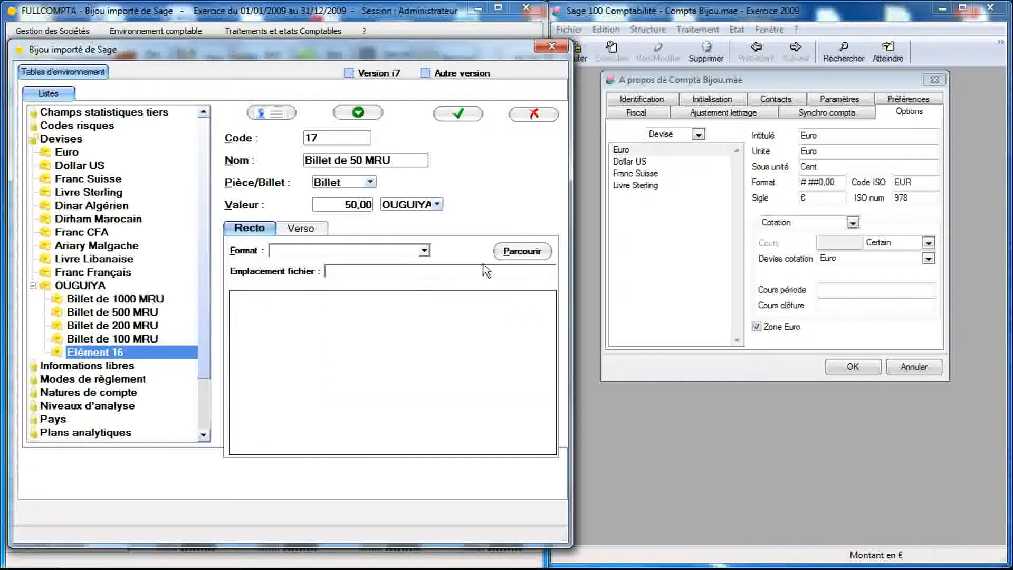
pyautogui.click(513, 250)
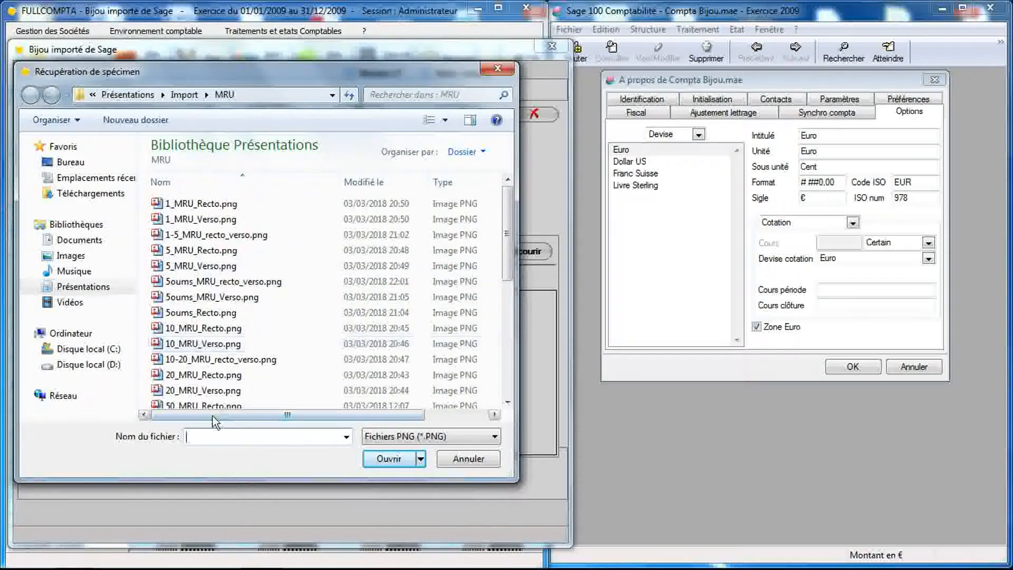
pyautogui.doubleClick(296, 404)
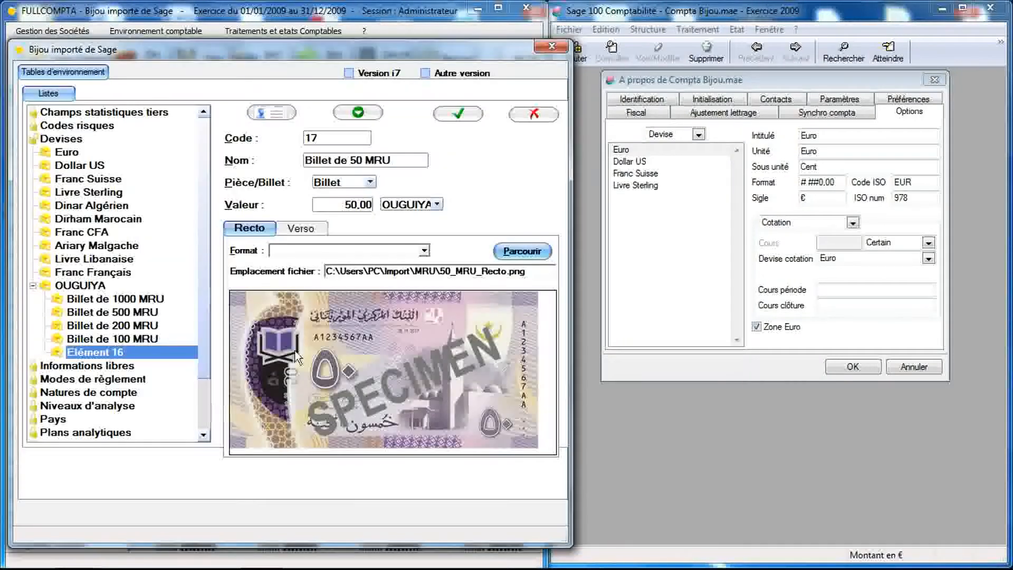
pyautogui.click(334, 250)
pyautogui.click(332, 263)
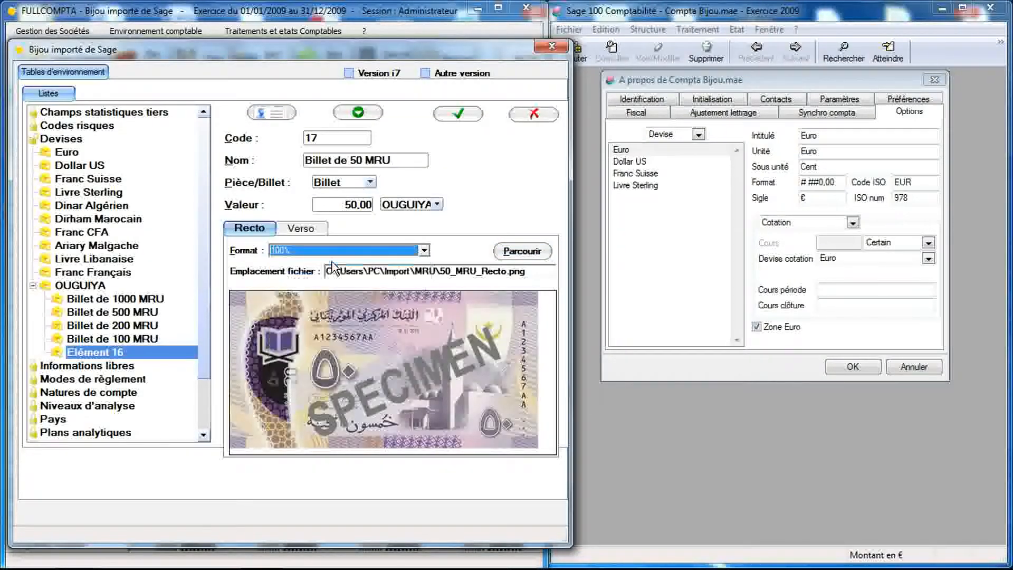
pyautogui.click(458, 119)
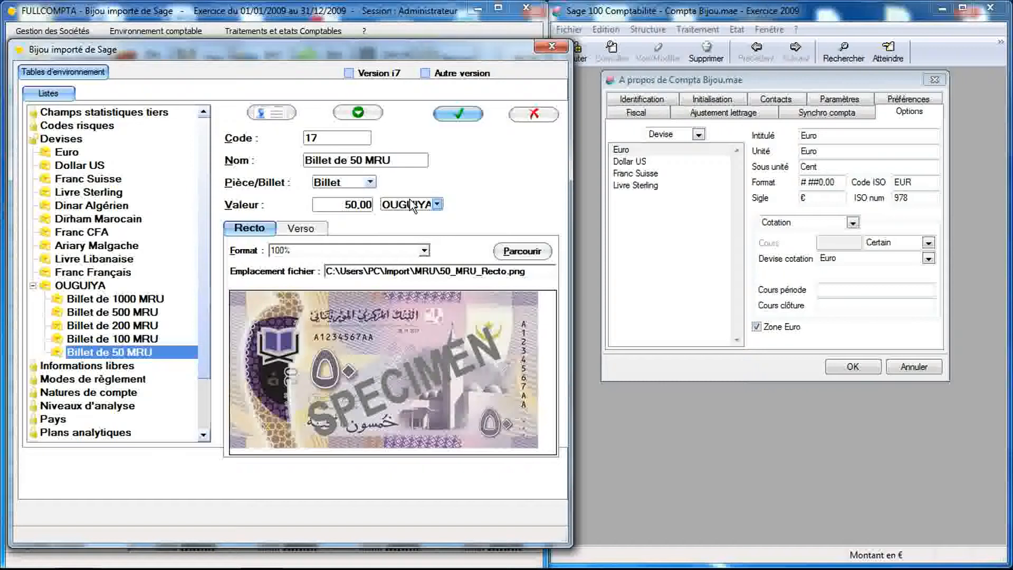
# Add another denomination under OUGUIYA and name it Pièce de 20 MRU, adapting the 1000 MRU banknote's name
pyautogui.click(285, 121)
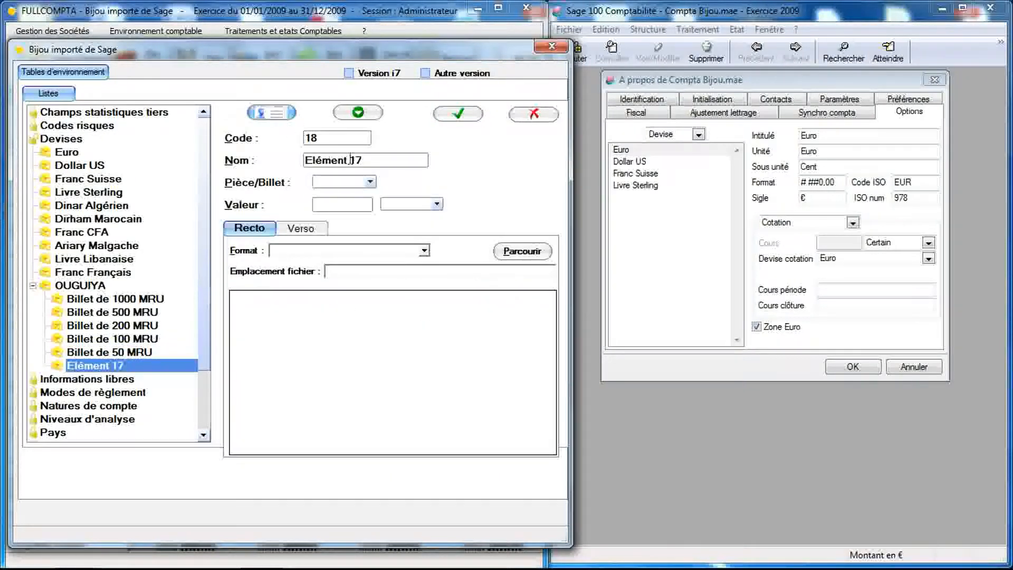
pyautogui.click(367, 160)
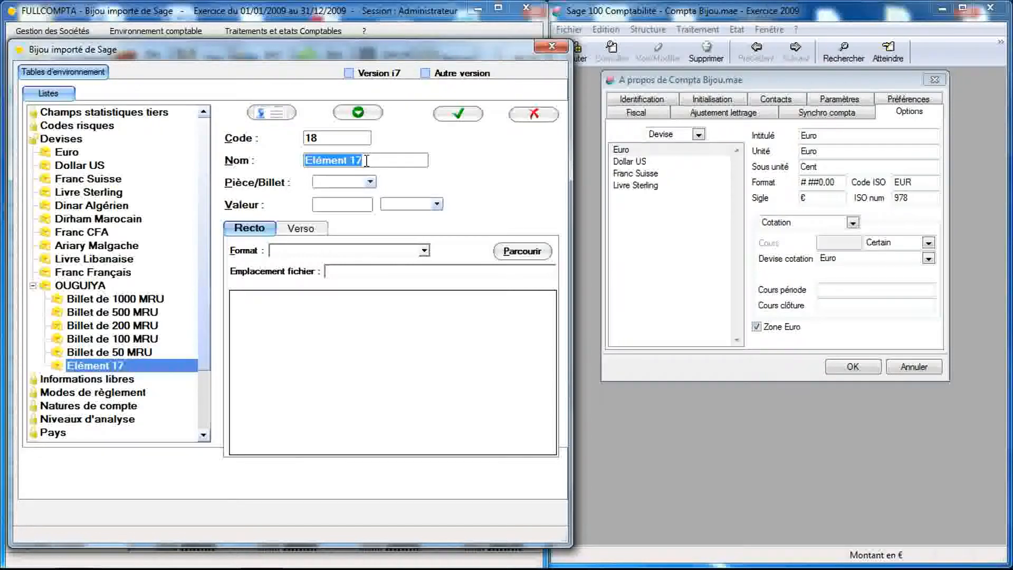
pyautogui.write('Billet de 1000 MRU')
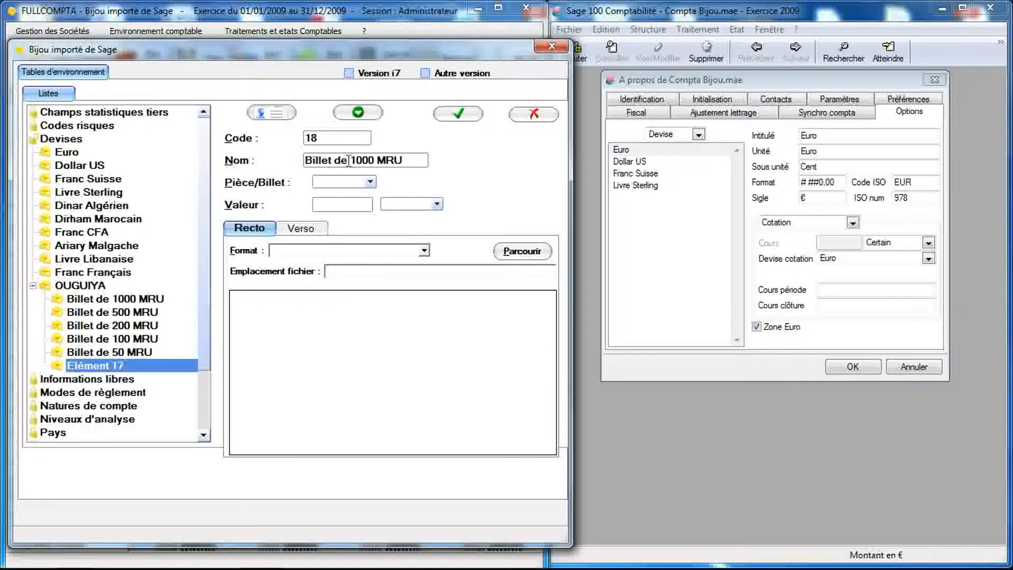
pyautogui.doubleClick(324, 161)
pyautogui.write('Pièce')
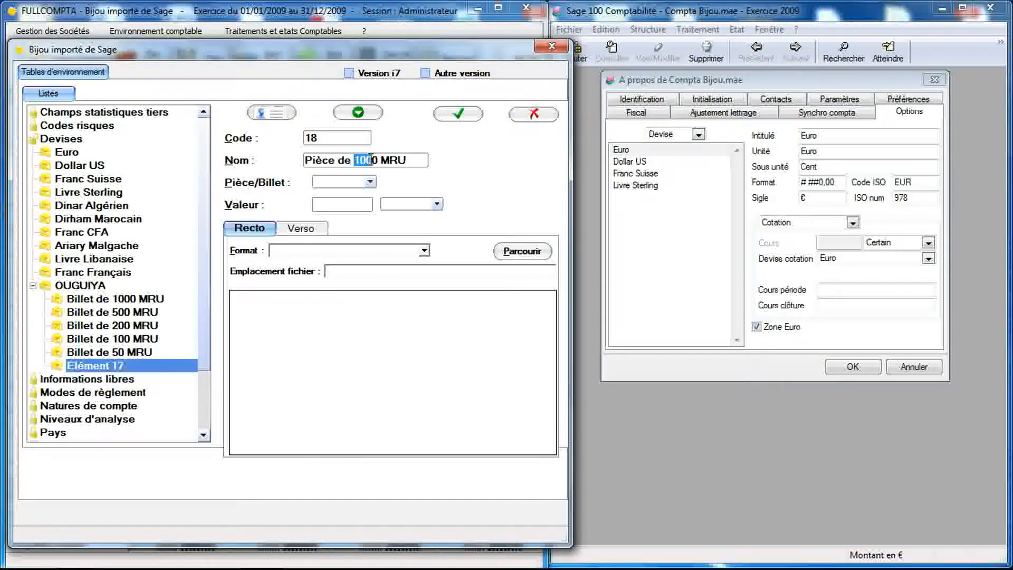
pyautogui.write('2')
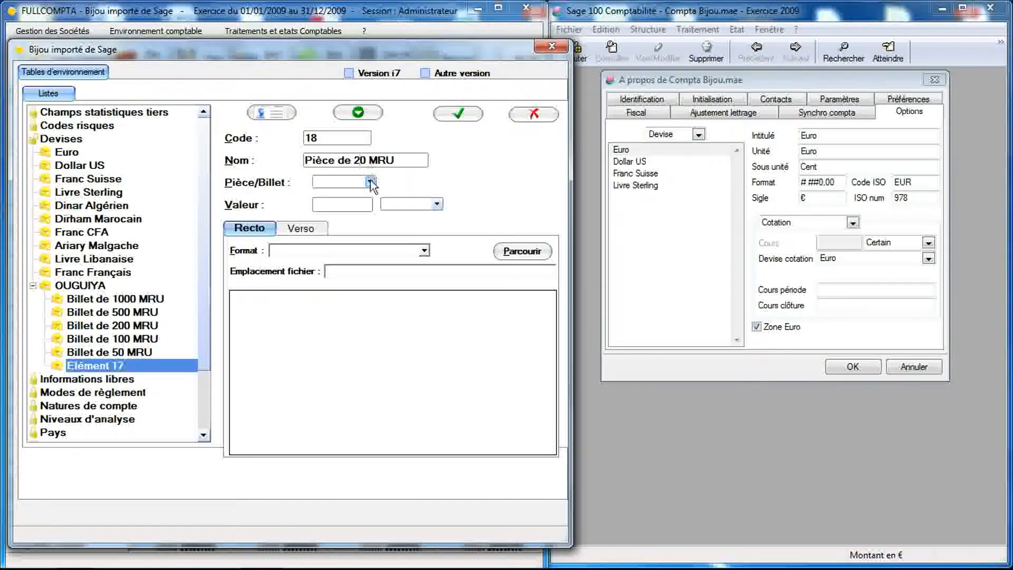
# Set the 20 MRU denomination's type to Pièce and its value to 20 OUGUIYA
pyautogui.click(370, 182)
pyautogui.click(363, 193)
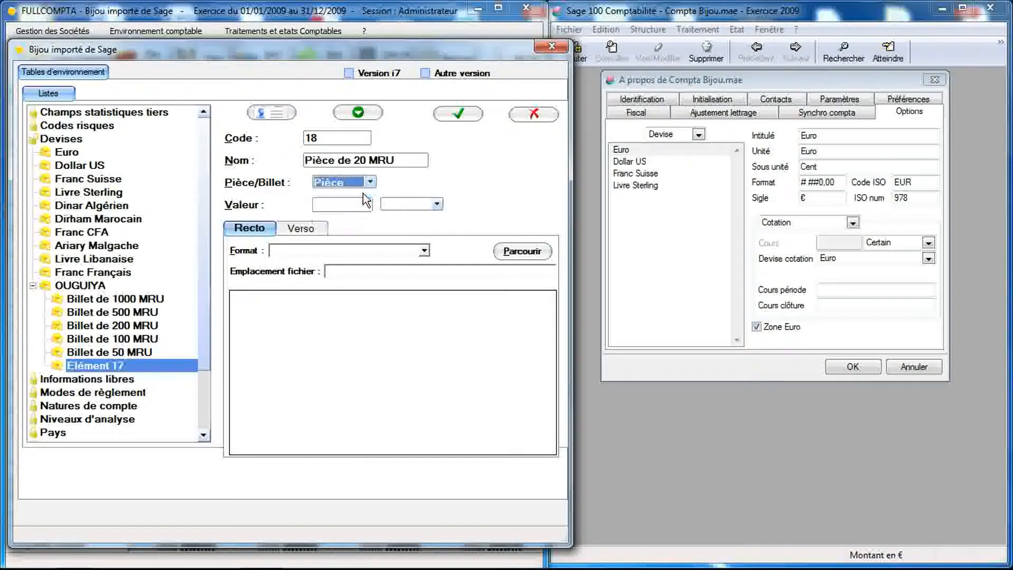
pyautogui.click(359, 205)
pyautogui.write('20')
pyautogui.click(420, 203)
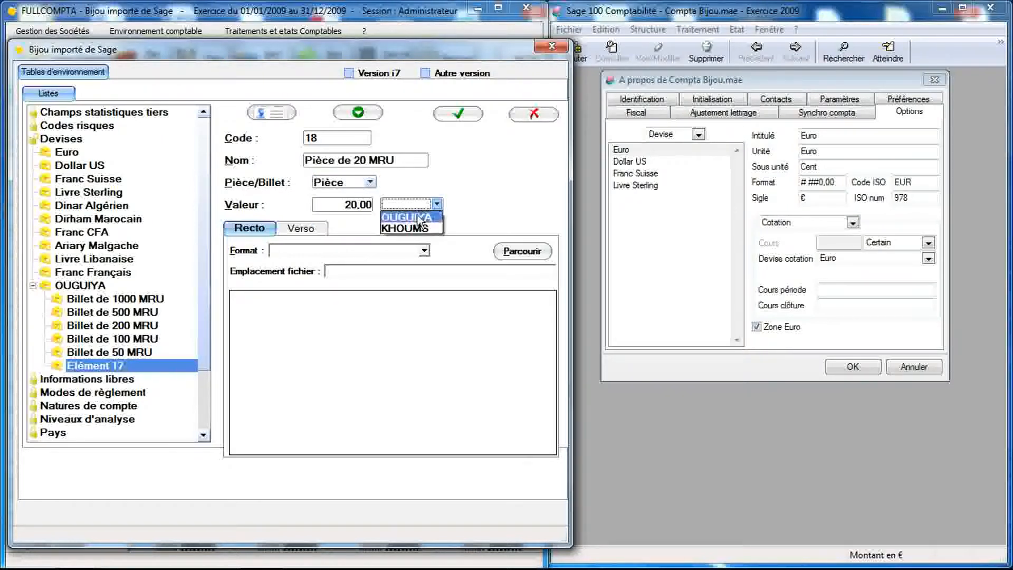
pyautogui.click(419, 217)
# Load 20_MRU_Recto.png as the 20 MRU coin's front image and set its format to 100%
pyautogui.click(511, 250)
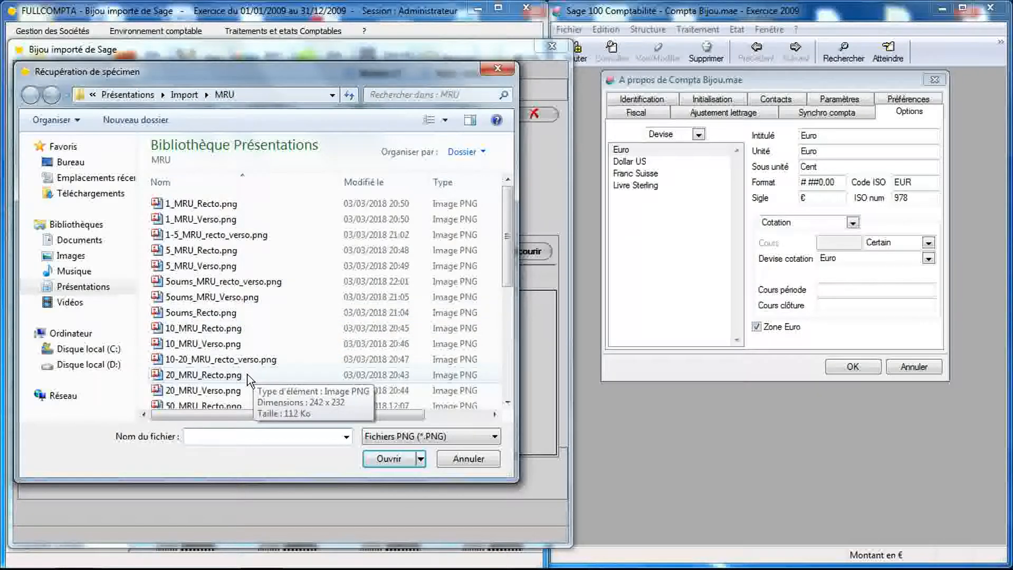
pyautogui.doubleClick(211, 375)
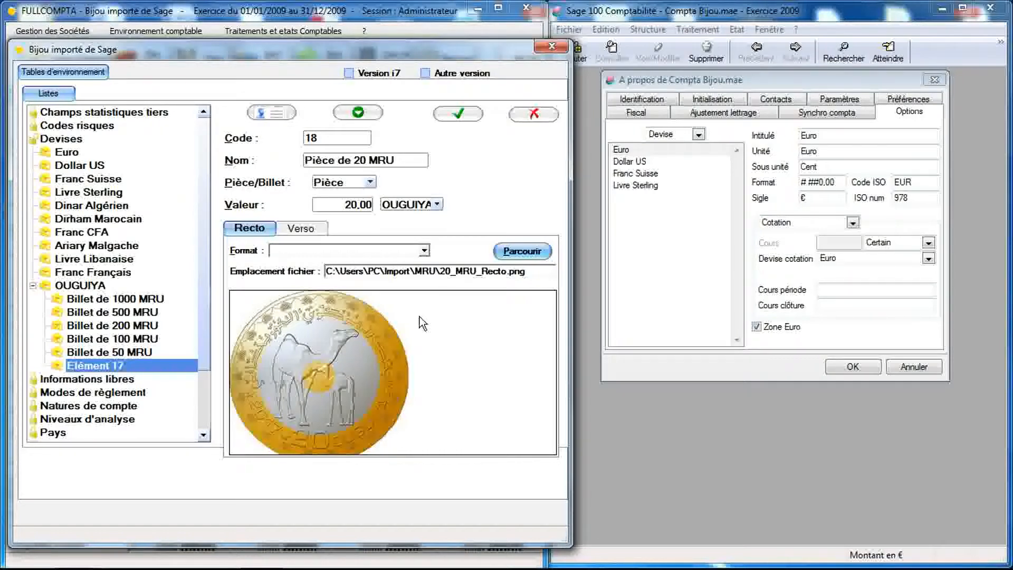
pyautogui.click(423, 252)
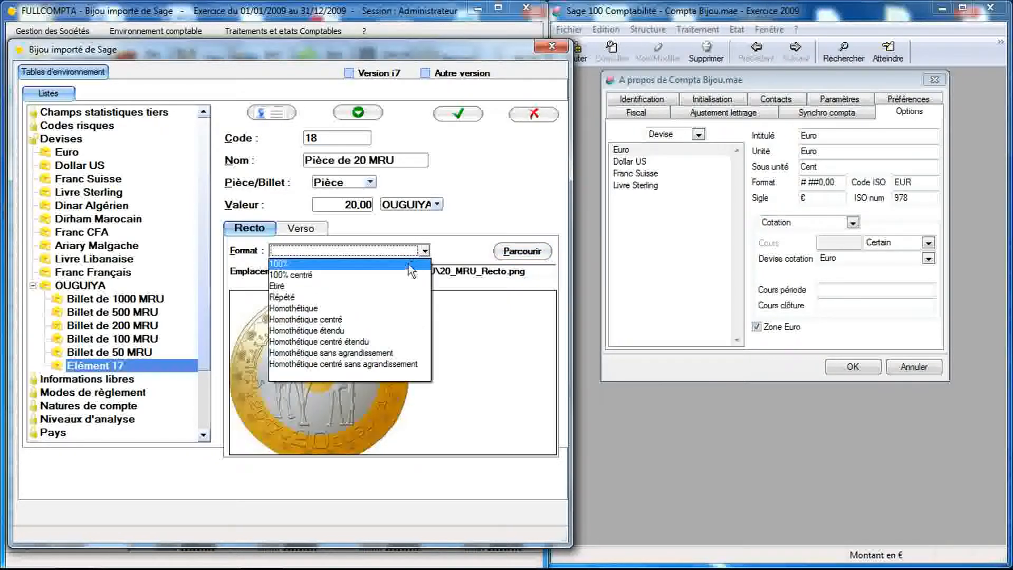
pyautogui.click(411, 270)
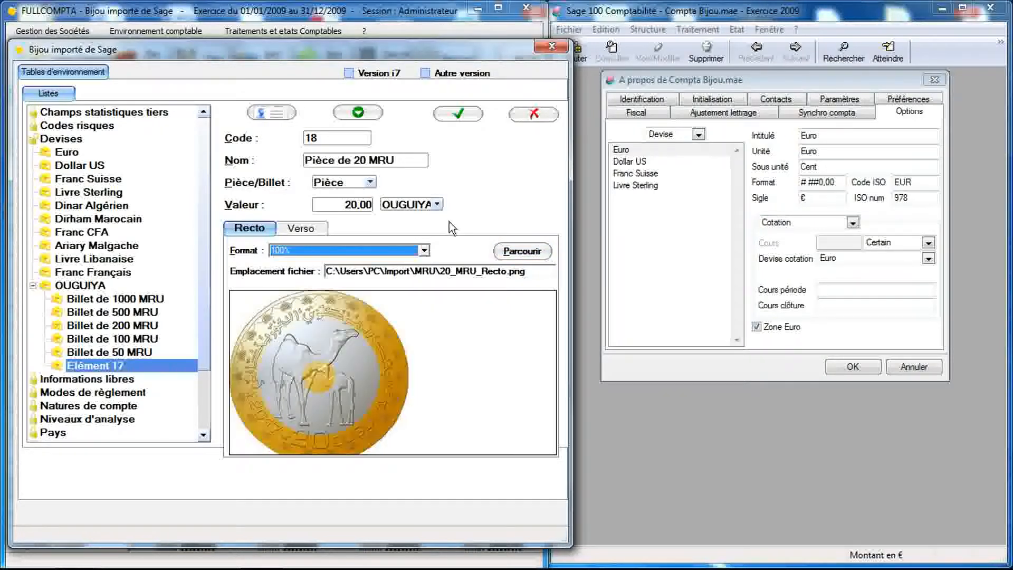
# Load 20_MRU_Verso.png as the 20 MRU coin's back image and set its format to 100%
pyautogui.click(317, 231)
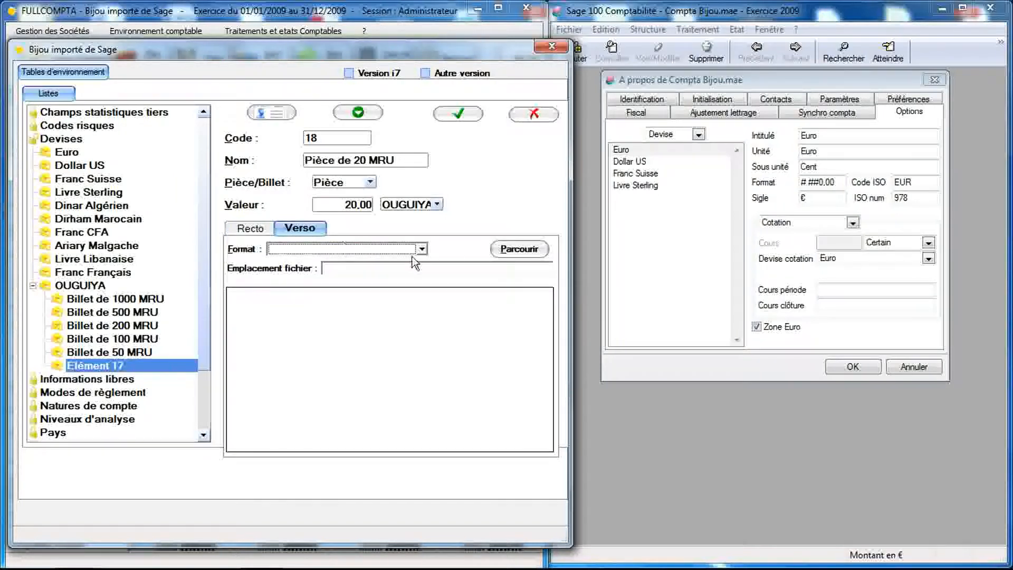
pyautogui.click(502, 249)
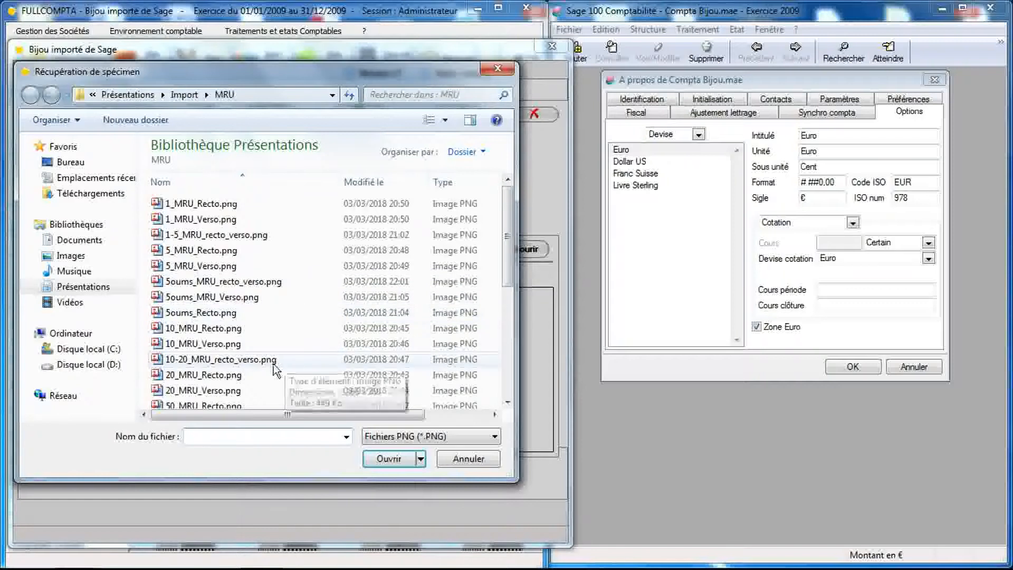
pyautogui.doubleClick(240, 392)
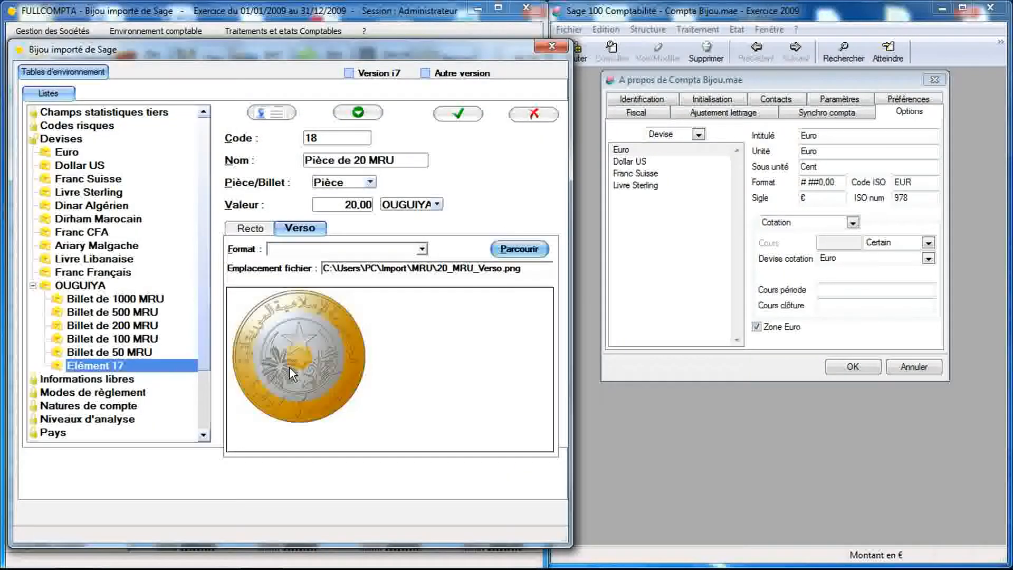
pyautogui.click(421, 249)
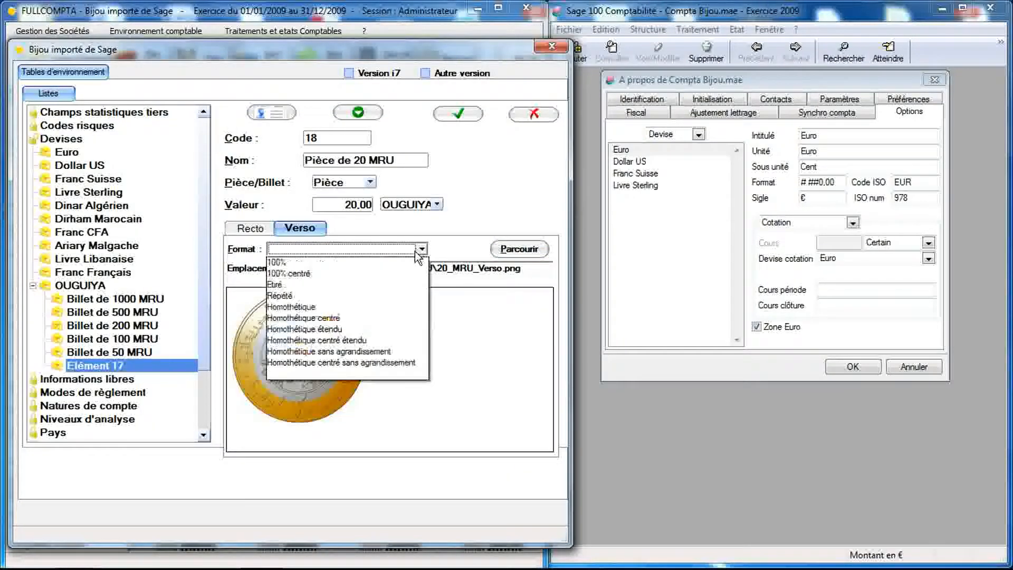
pyautogui.click(405, 261)
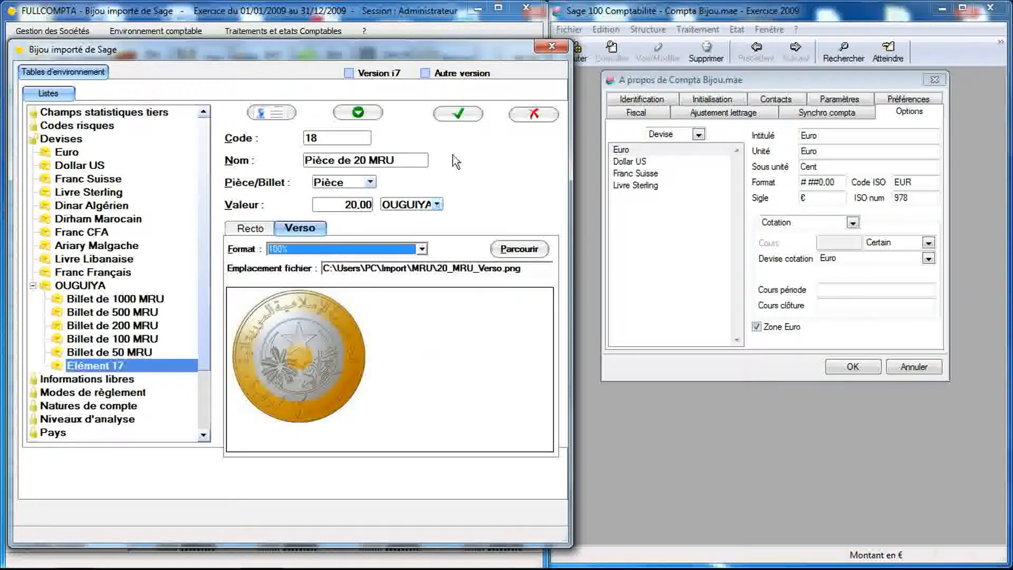
# Copy the name Pièce de 20 MRU for reuse and save the 20 MRU denomination
pyautogui.click(413, 165)
pyautogui.hotkey('ctrl', 'c')
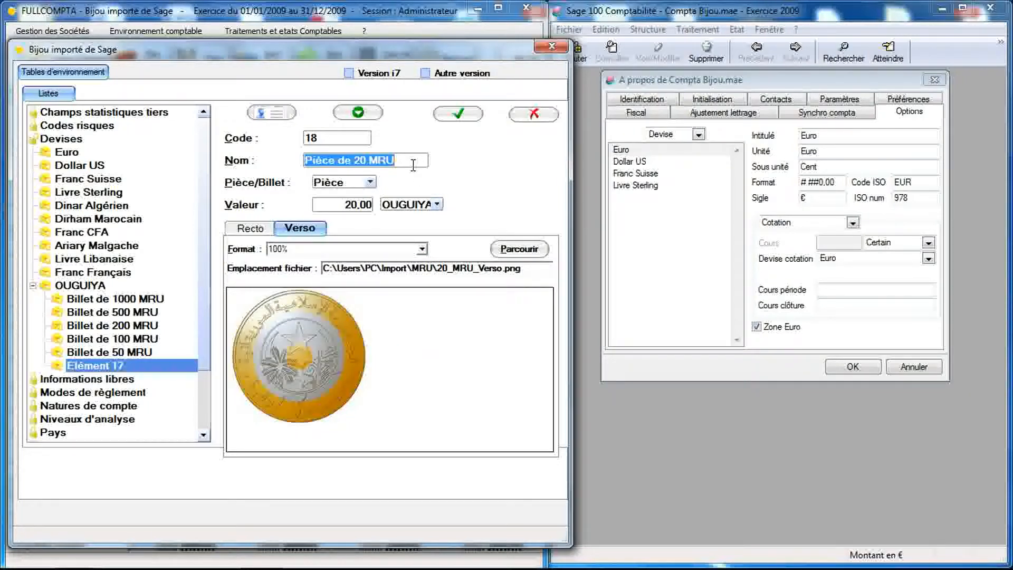
pyautogui.click(457, 113)
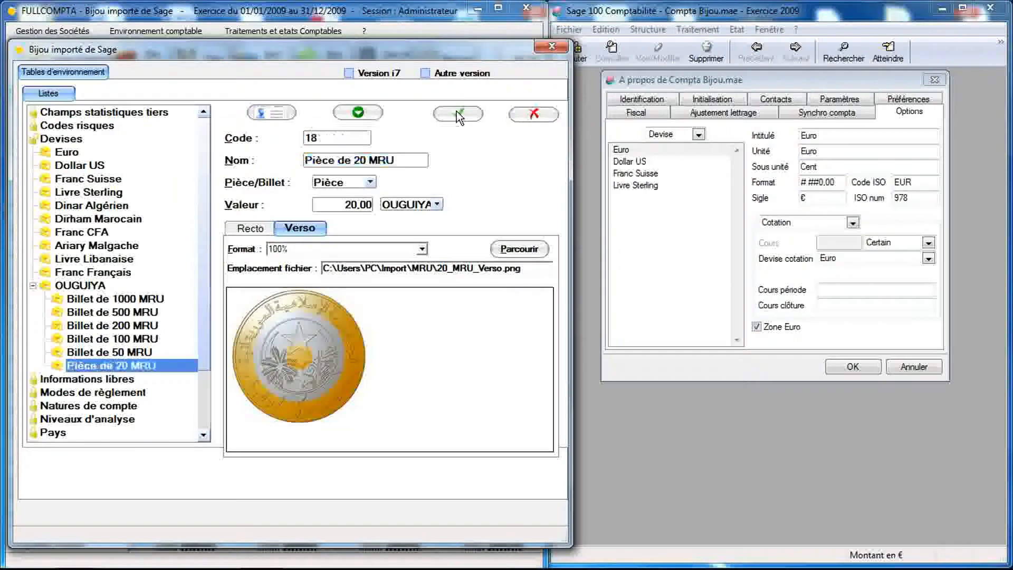
# Add a new denomination under OUGUIYA and name it Pièce de 10 MRU, adapting the copied 20 MRU coin's name
pyautogui.click(274, 114)
pyautogui.click(372, 162)
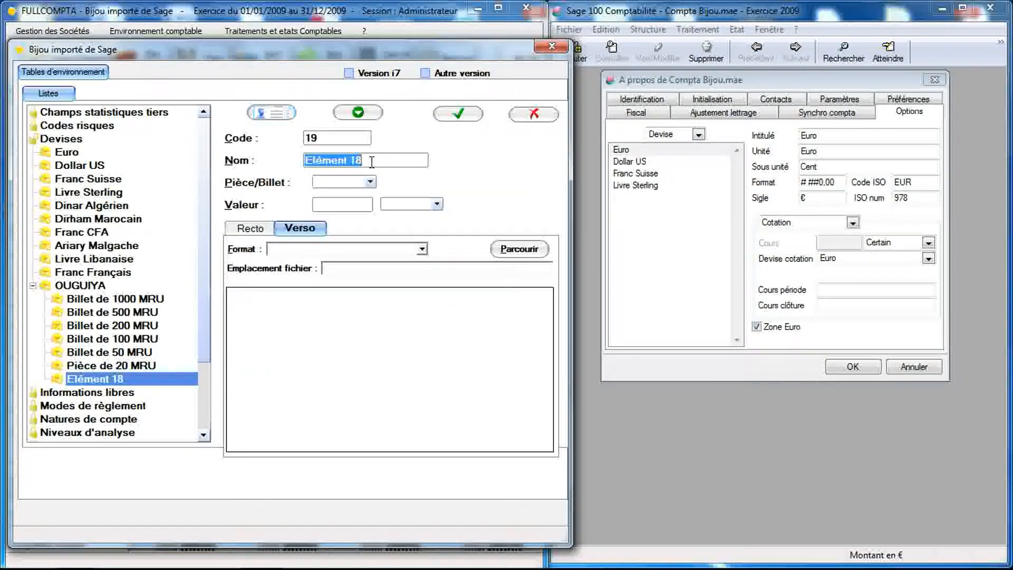
pyautogui.hotkey('ctrl', 'v')
# Classify the 10 MRU denomination as Pièce and set its value to 10 OUGUIYA
pyautogui.click(370, 182)
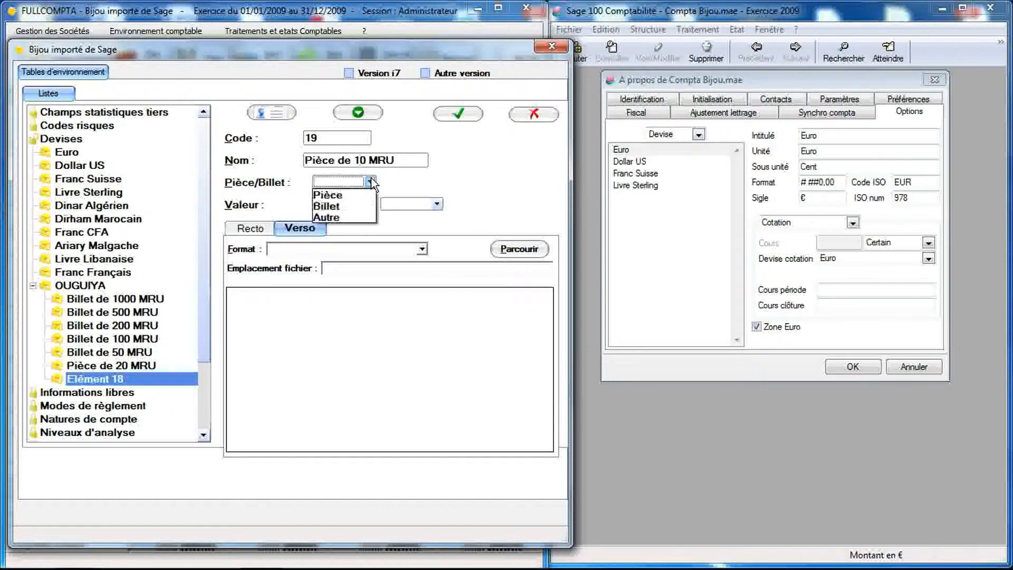
pyautogui.click(364, 193)
pyautogui.click(361, 205)
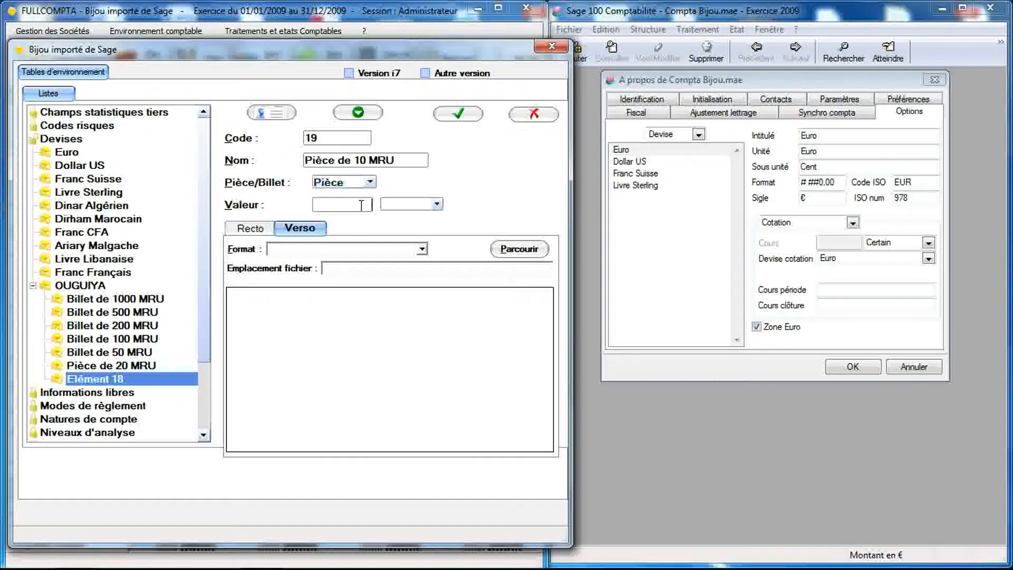
pyautogui.write('10')
pyautogui.click(437, 204)
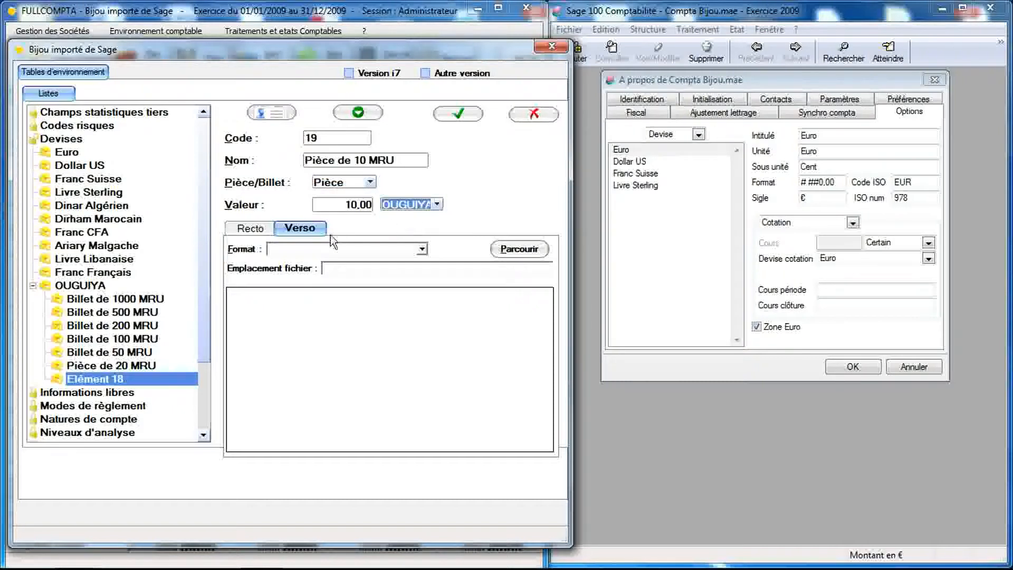
# Load 10_MRU_Verso.png as the 10 MRU coin's back image and set its format to 100%
pyautogui.click(495, 252)
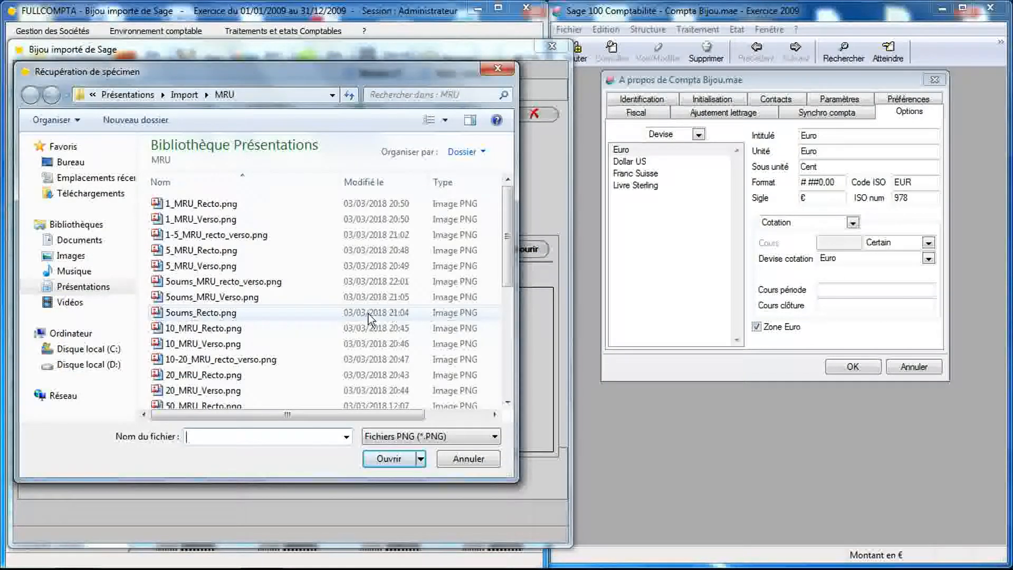
pyautogui.doubleClick(230, 346)
pyautogui.click(323, 252)
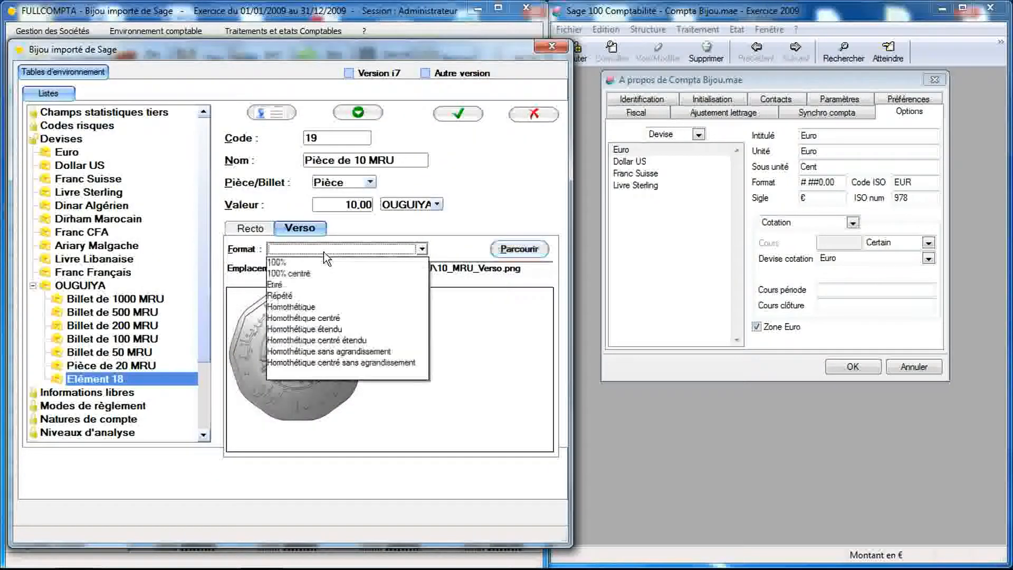
pyautogui.click(323, 261)
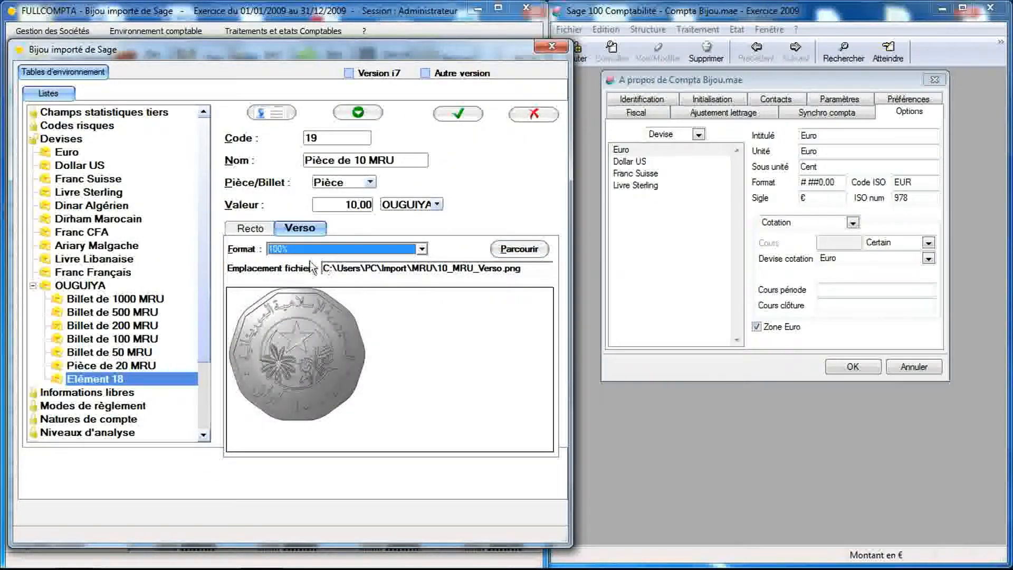
# Load 10_MRU_Recto.png as the 10 MRU coin's front image with format 100%, and save the denomination
pyautogui.click(258, 230)
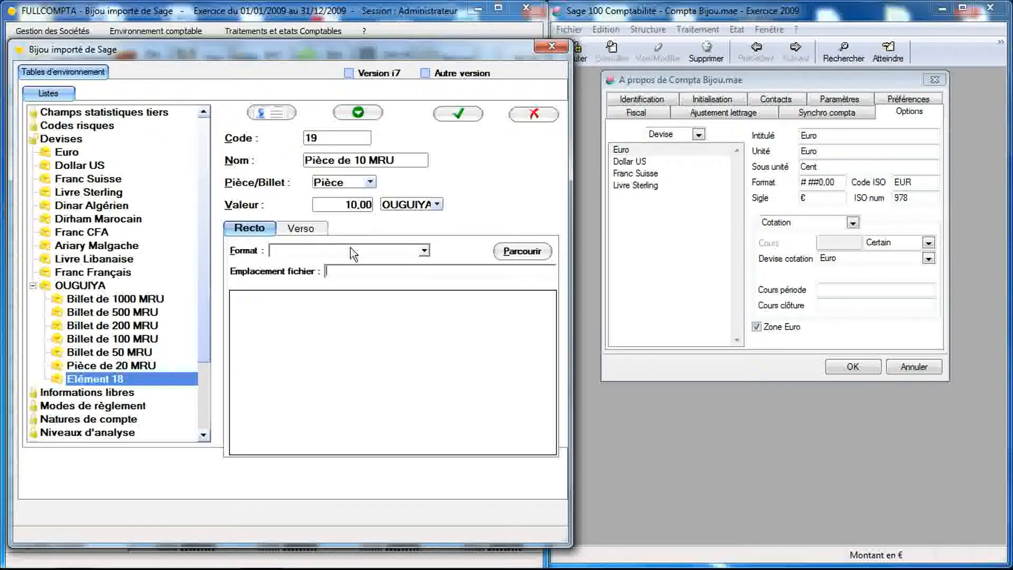
pyautogui.click(520, 252)
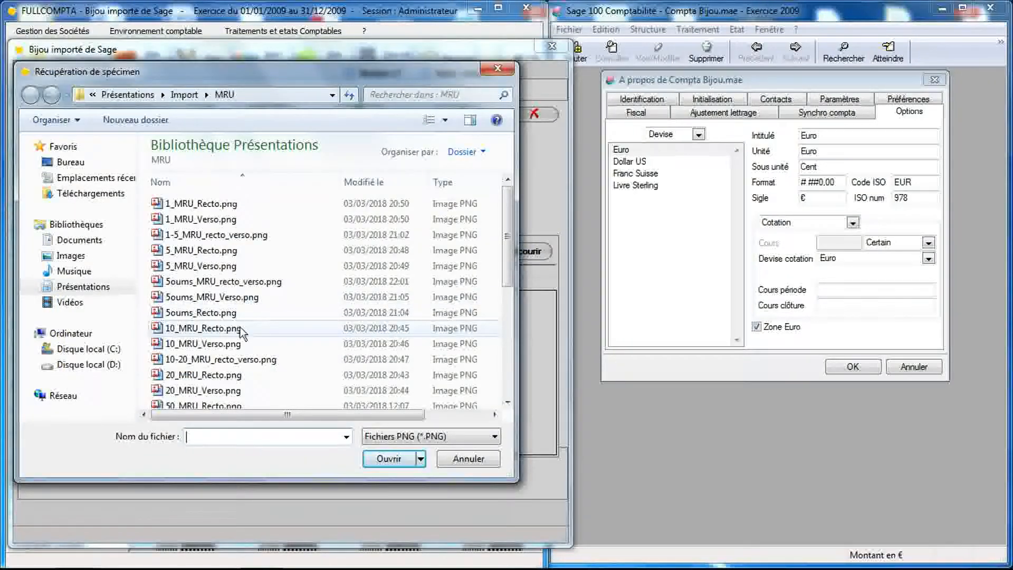
pyautogui.doubleClick(267, 328)
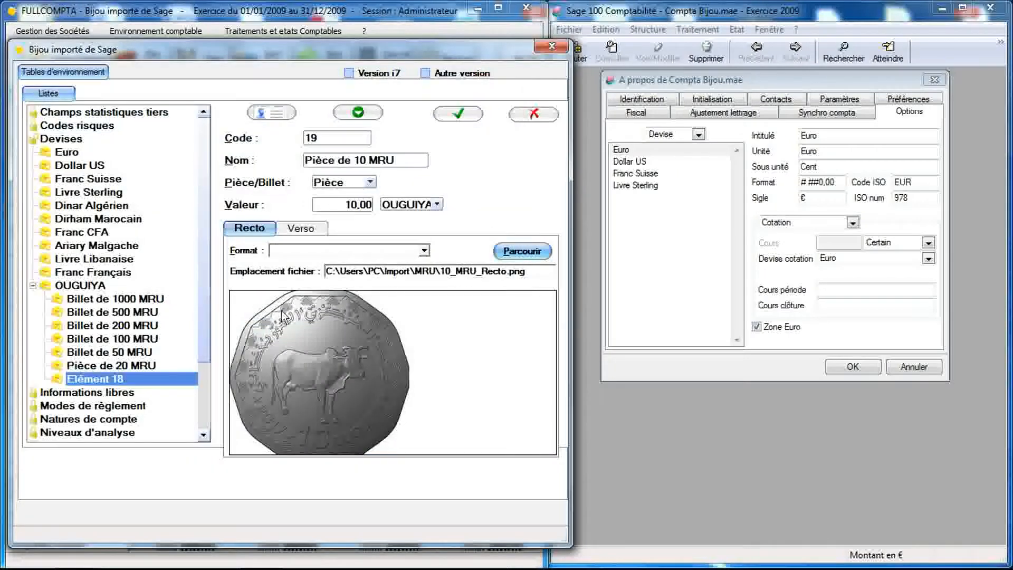
pyautogui.click(323, 252)
pyautogui.click(321, 263)
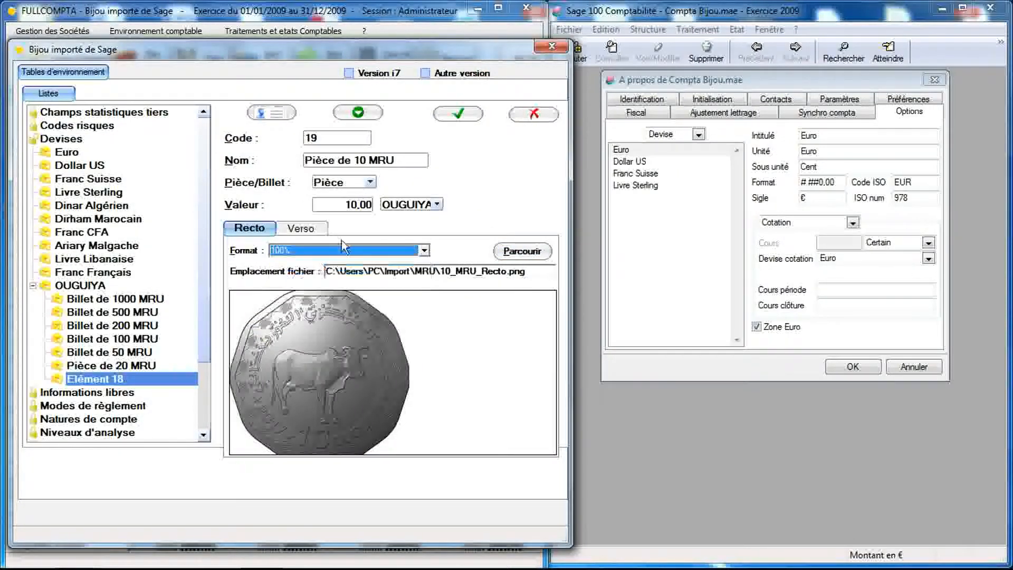
pyautogui.click(455, 118)
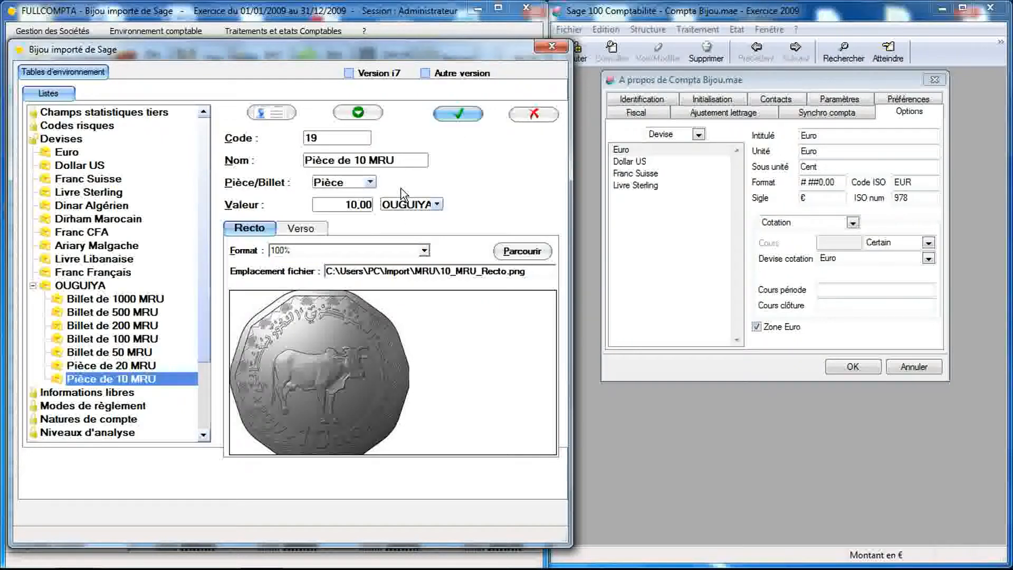
# Add a new denomination under OUGUIYA and name it Pièce de 5 MRU, adapting the copied 20 MRU coin's name
pyautogui.click(283, 116)
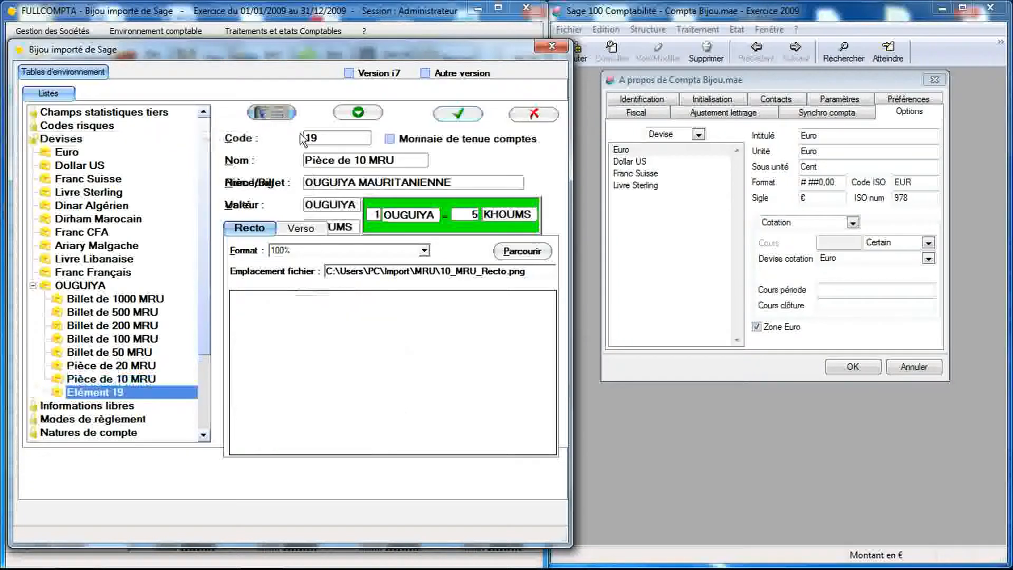
pyautogui.click(367, 162)
pyautogui.write('Pièce de 20 MRU')
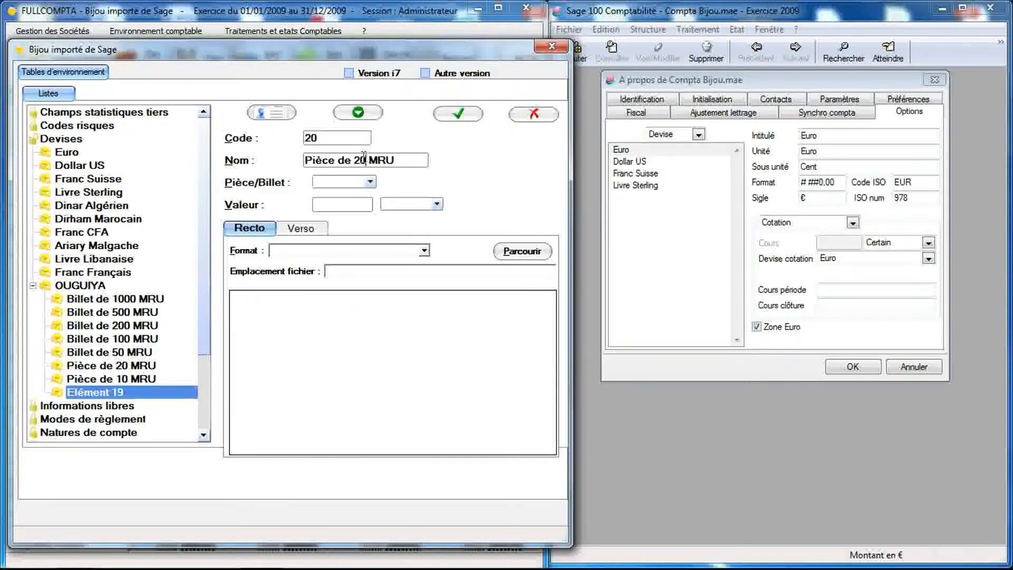
pyautogui.doubleClick(363, 160)
pyautogui.write('5')
# Classify the 5 MRU denomination as Pièce and set its value to 5 OUGUIYA
pyautogui.click(371, 182)
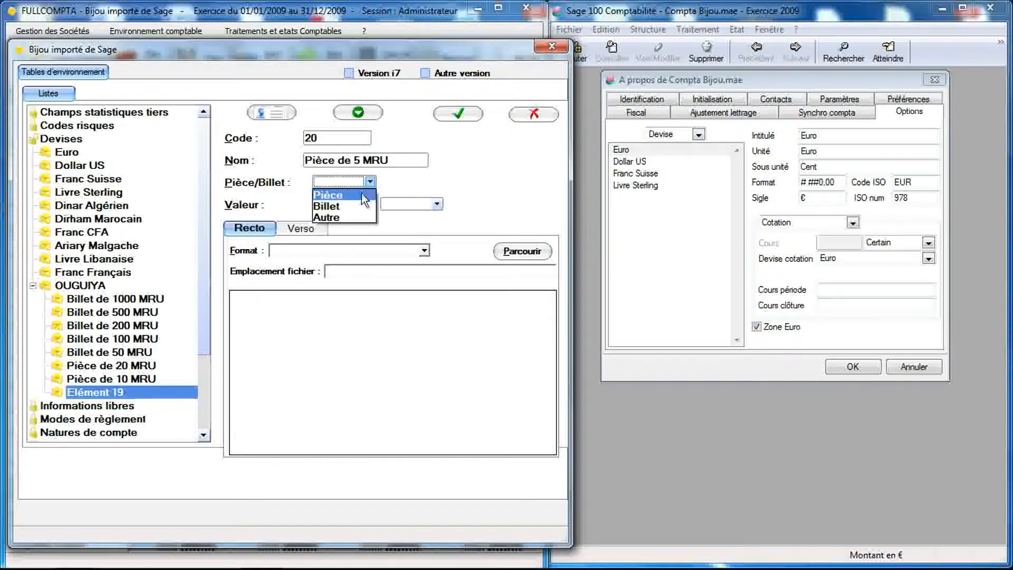
pyautogui.click(355, 197)
pyautogui.click(358, 204)
pyautogui.write('5')
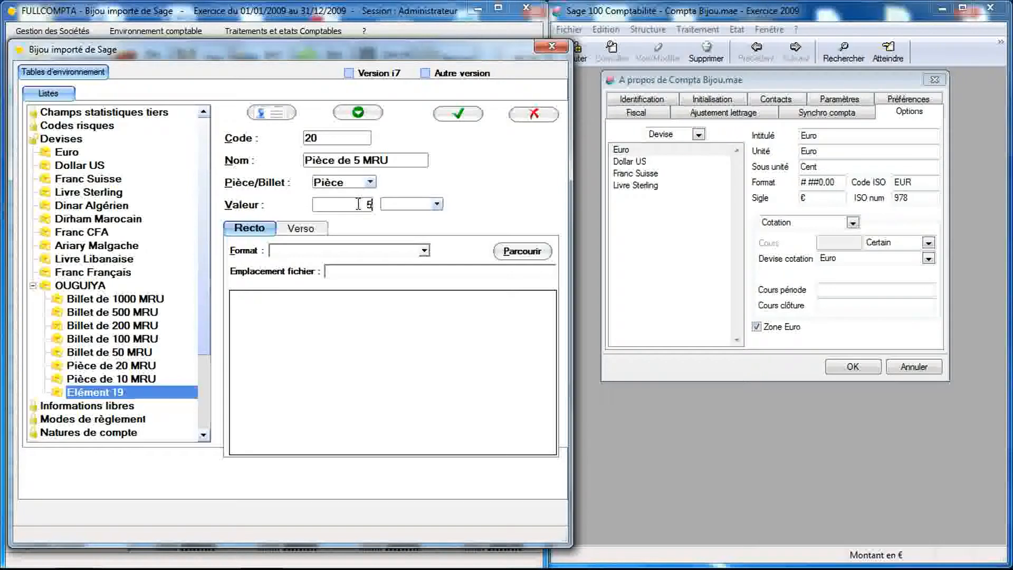
pyautogui.click(411, 205)
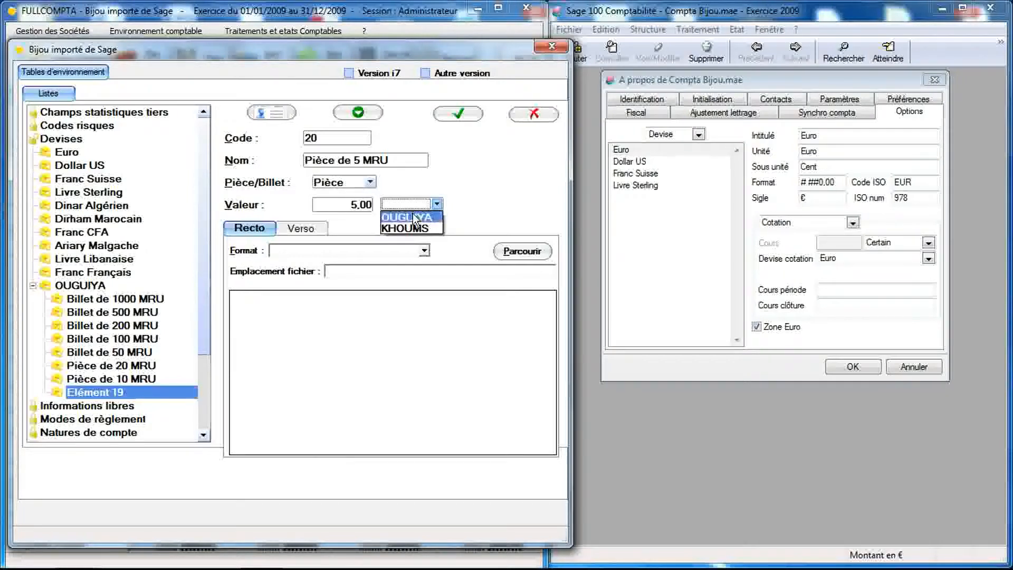
pyautogui.click(413, 215)
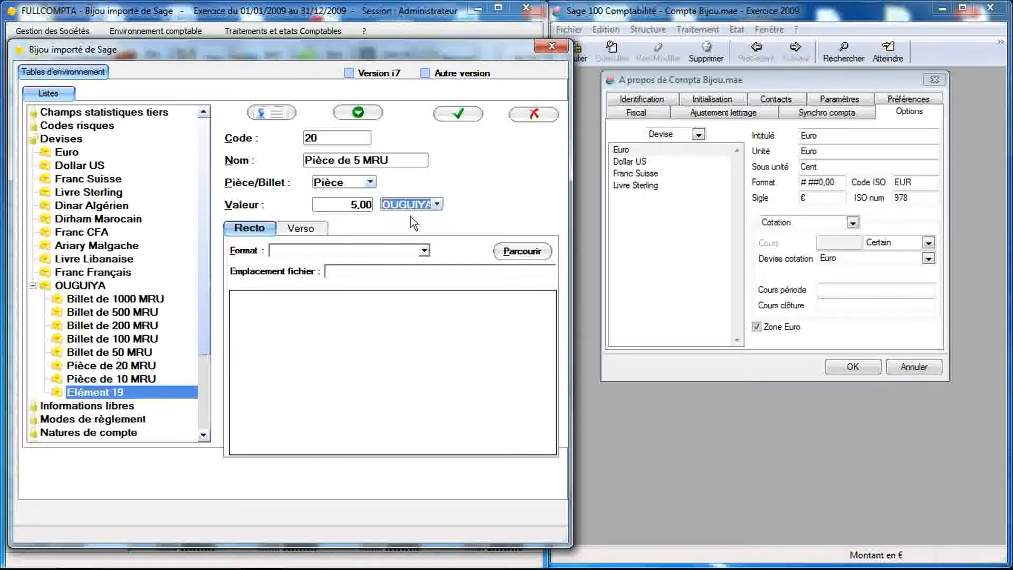
# Load 5_MRU_Recto.png as the 5 MRU coin's front image and set its format to Homothétique
pyautogui.click(511, 252)
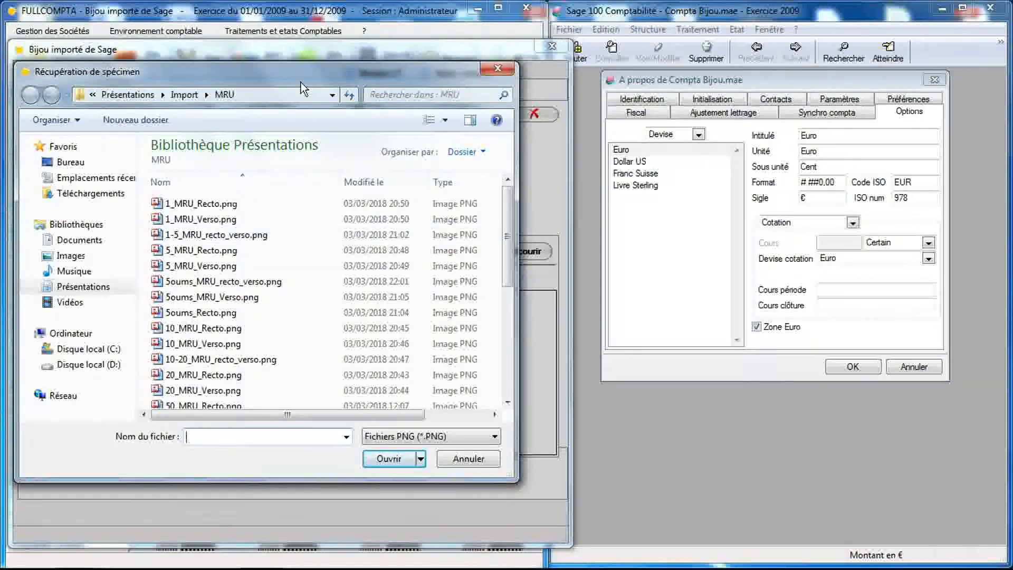
pyautogui.moveTo(300, 82); pyautogui.dragTo(325, 123)
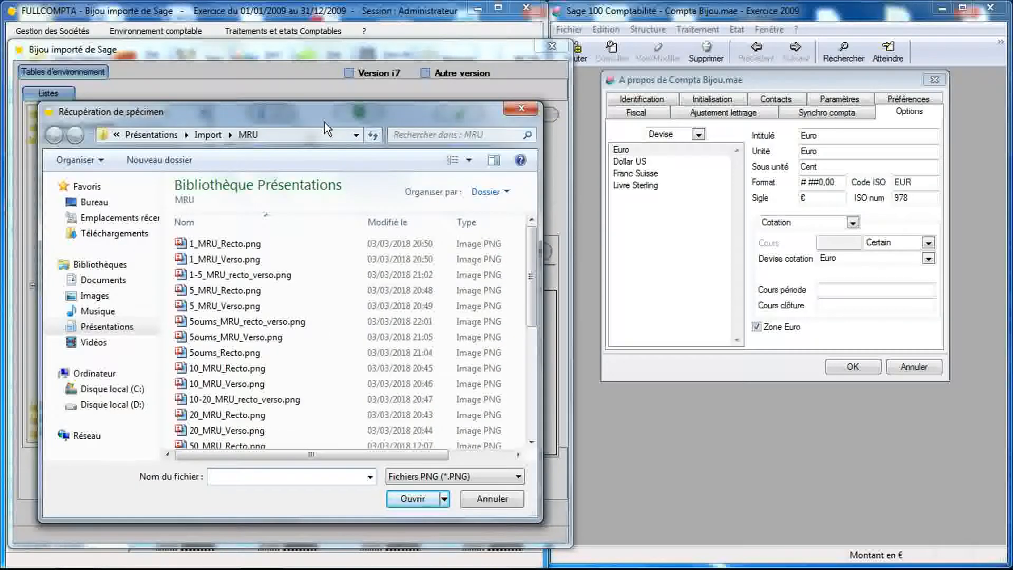
pyautogui.doubleClick(264, 291)
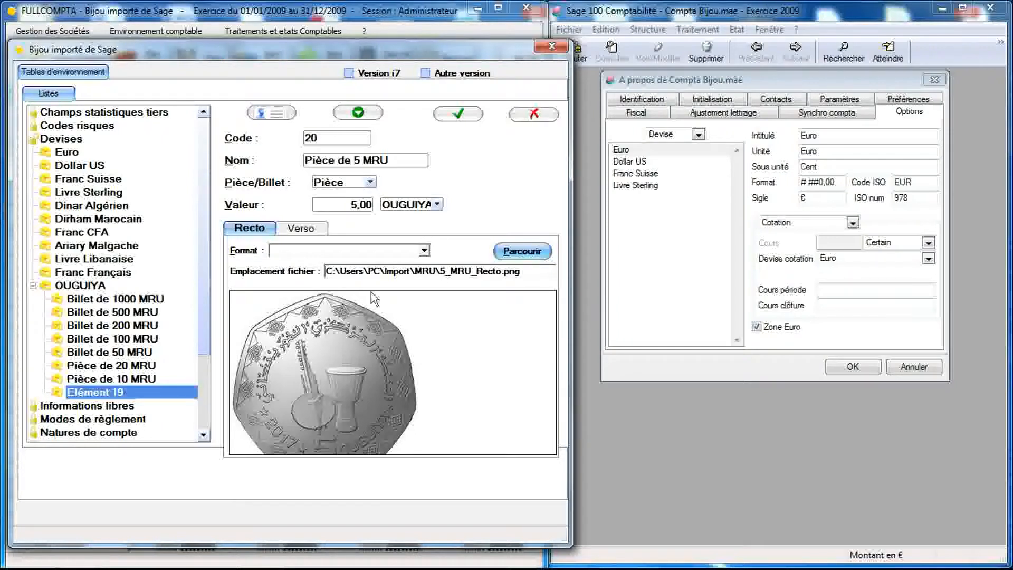
pyautogui.click(425, 251)
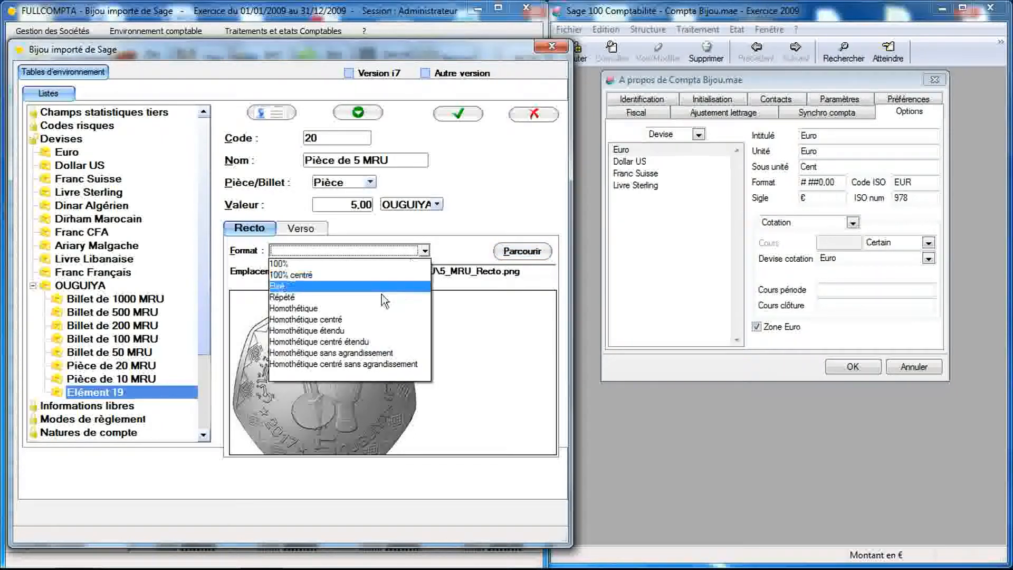
pyautogui.click(377, 308)
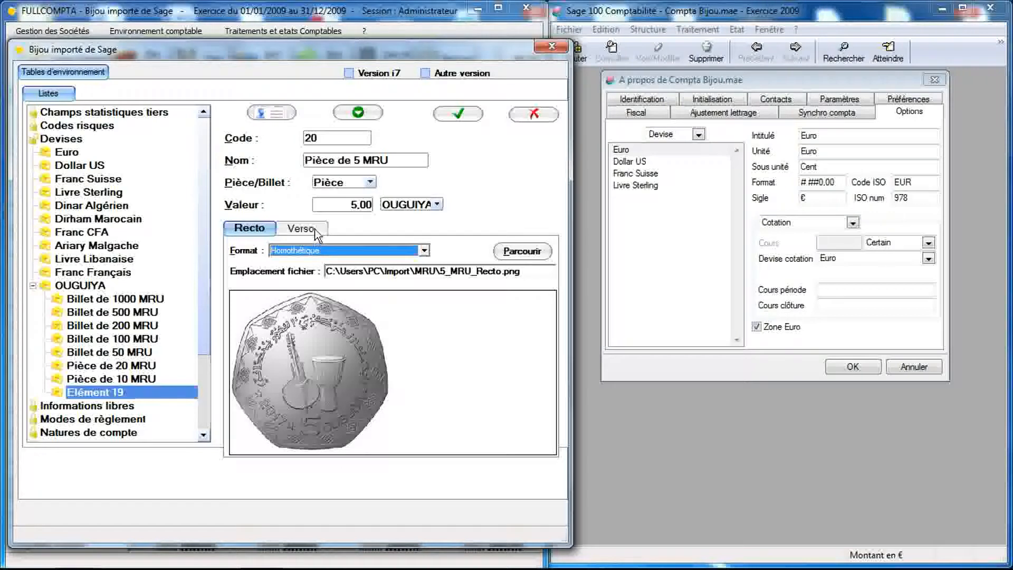
# Load 5_MRU_Verso.png as the 5 MRU coin's back image and save the denomination
pyautogui.click(301, 228)
pyautogui.click(512, 251)
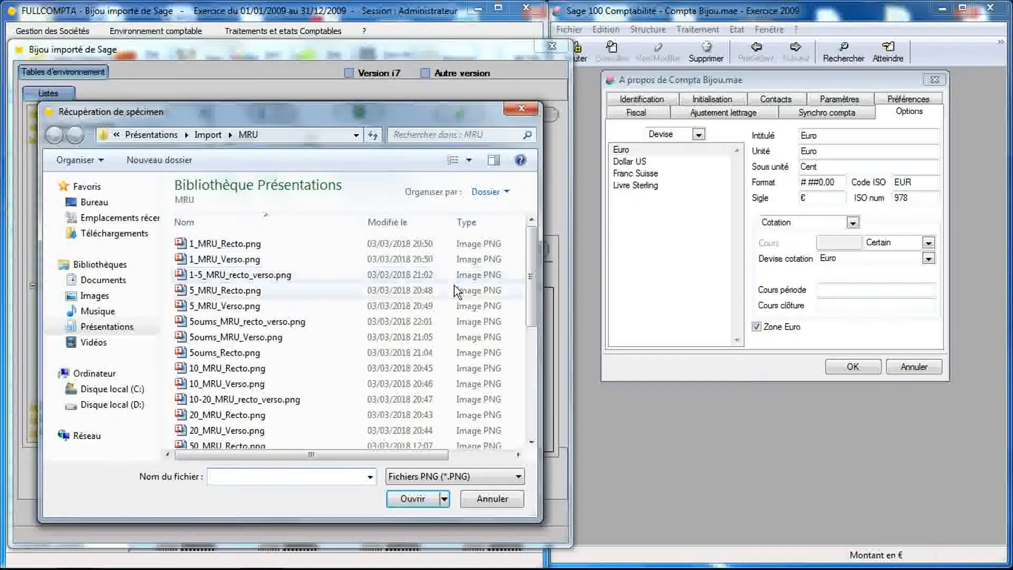
pyautogui.doubleClick(277, 307)
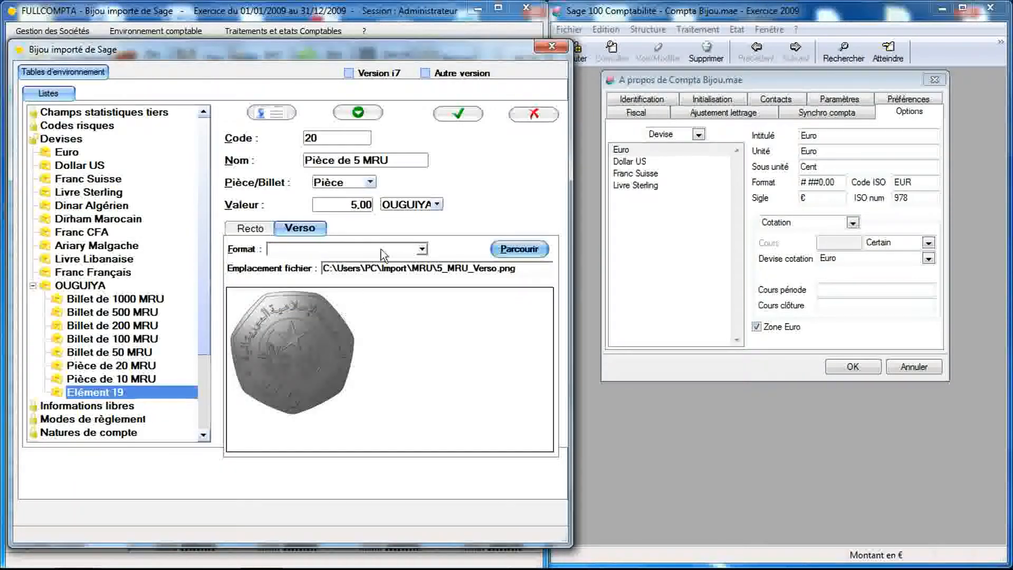
pyautogui.click(453, 122)
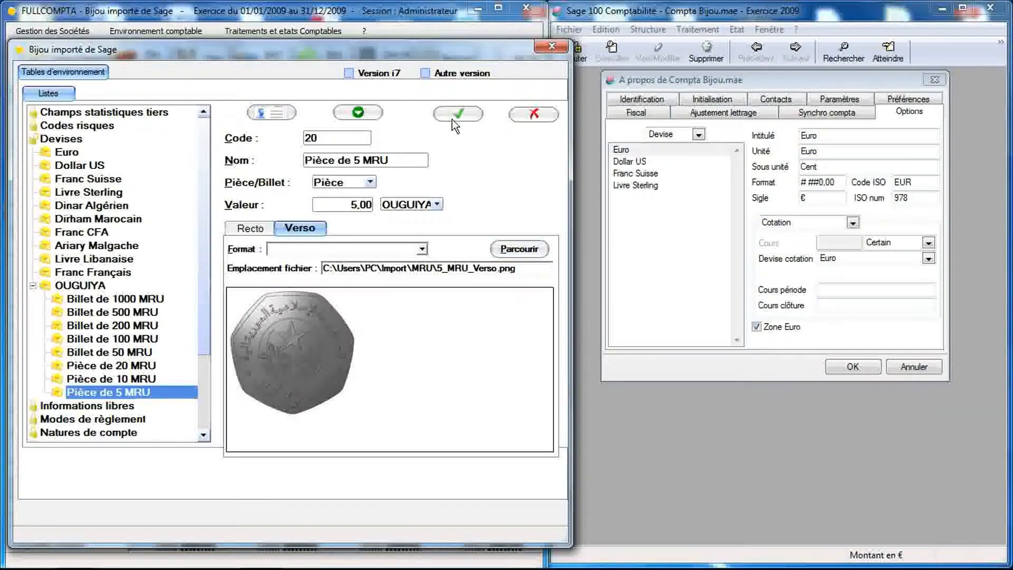
# Add a new denomination under OUGUIYA and name it Pièce de 1 MRU, adapting the copied 20 MRU coin's name
pyautogui.click(288, 115)
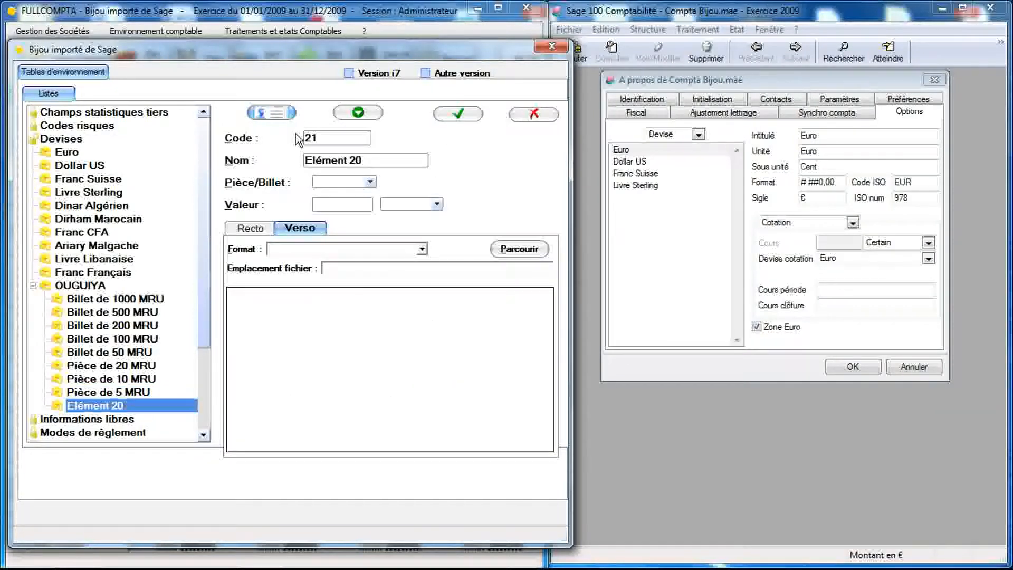
pyautogui.click(365, 161)
pyautogui.write('Pièce de 20 MRU')
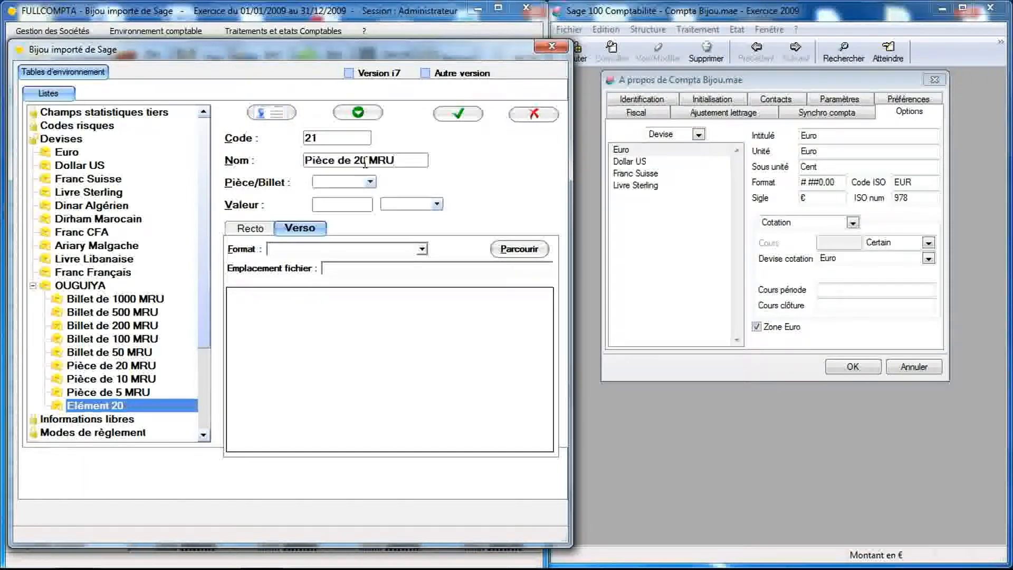
pyautogui.moveTo(366, 160); pyautogui.dragTo(355, 158)
pyautogui.press('BackSpace')
pyautogui.write('1')
# Classify the 1 MRU denomination as Pièce and set its value to 1 OUGUIYA
pyautogui.click(370, 182)
pyautogui.click(360, 194)
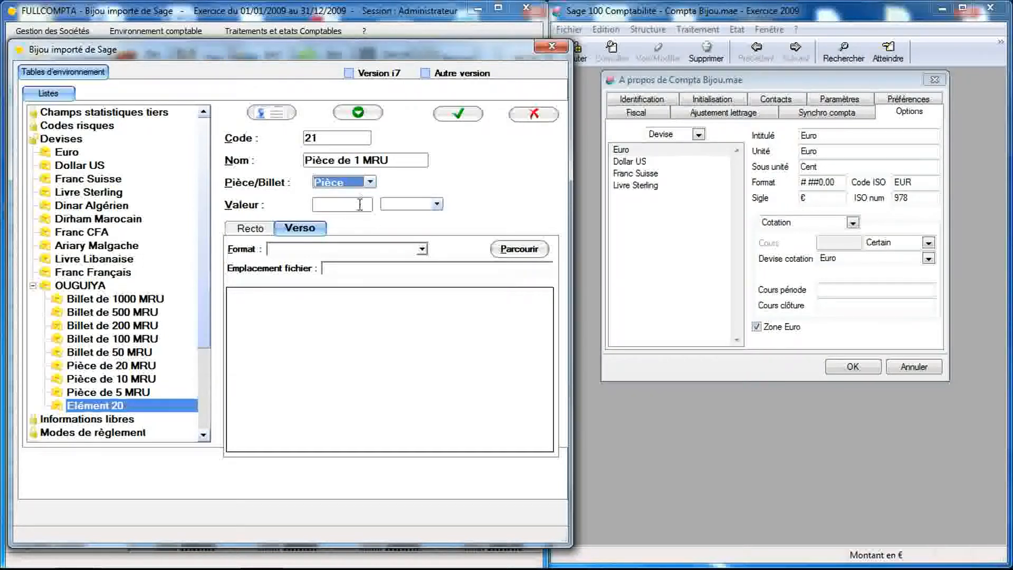
pyautogui.click(358, 208)
pyautogui.write('1')
pyautogui.click(401, 204)
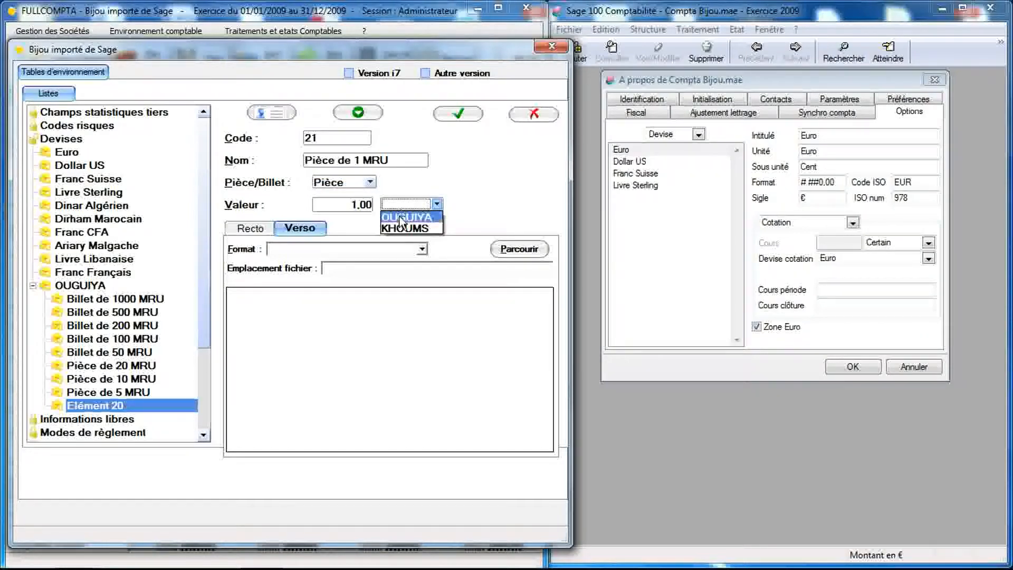
pyautogui.click(403, 217)
# Load 1_MRU_Verso.png as the 1 MRU coin's back image and set its format to 100%
pyautogui.click(508, 248)
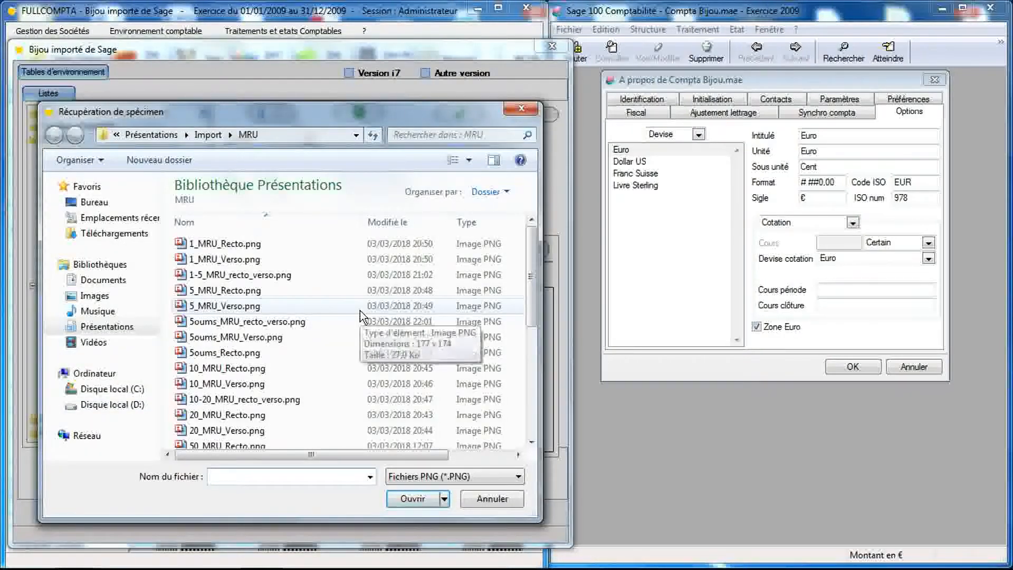
pyautogui.doubleClick(271, 260)
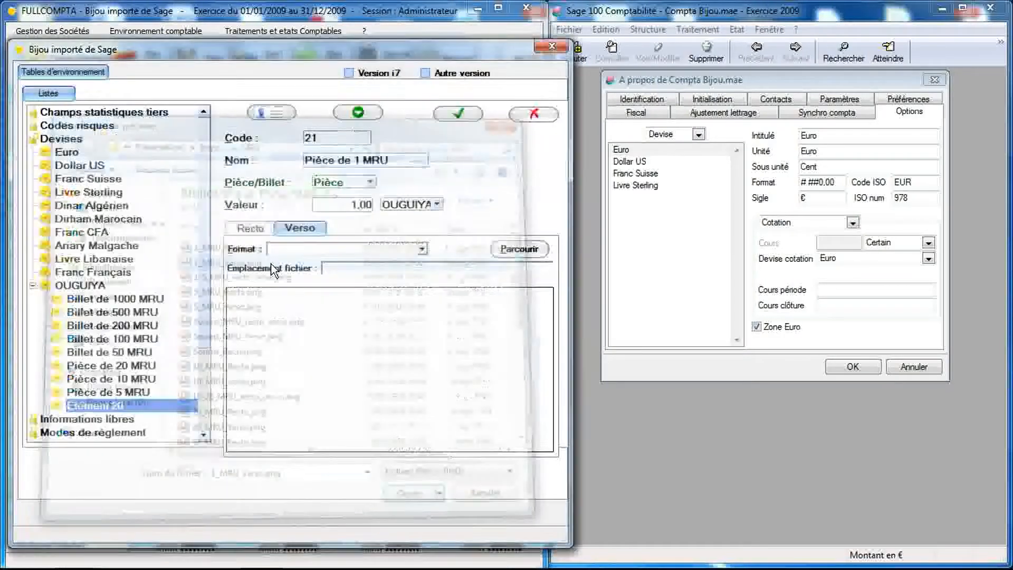
pyautogui.click(356, 249)
pyautogui.click(353, 262)
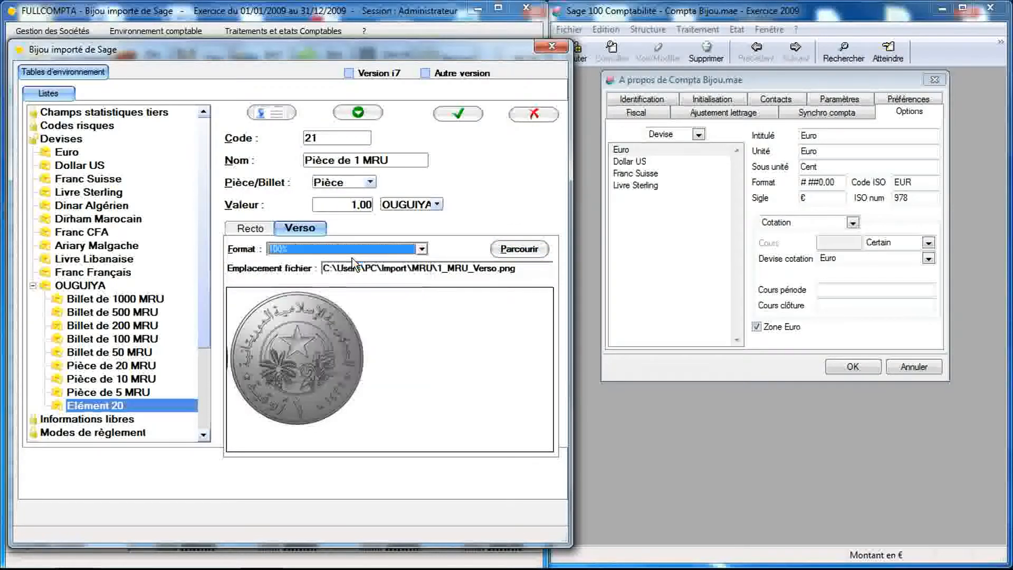
# Load 5_MRU_Recto.png as the 1 MRU coin's front image and set its format to 100%
pyautogui.click(260, 228)
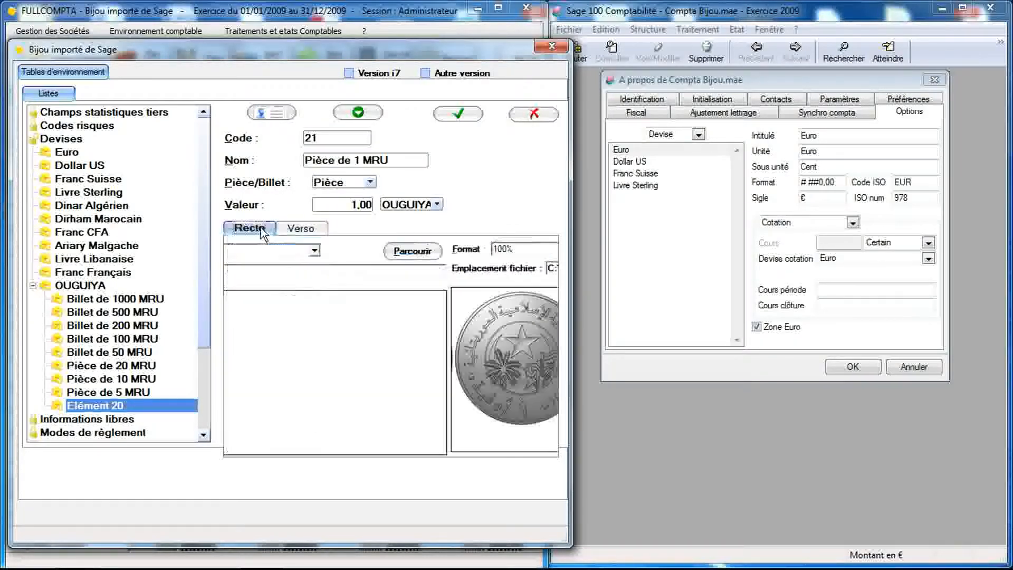
pyautogui.click(506, 251)
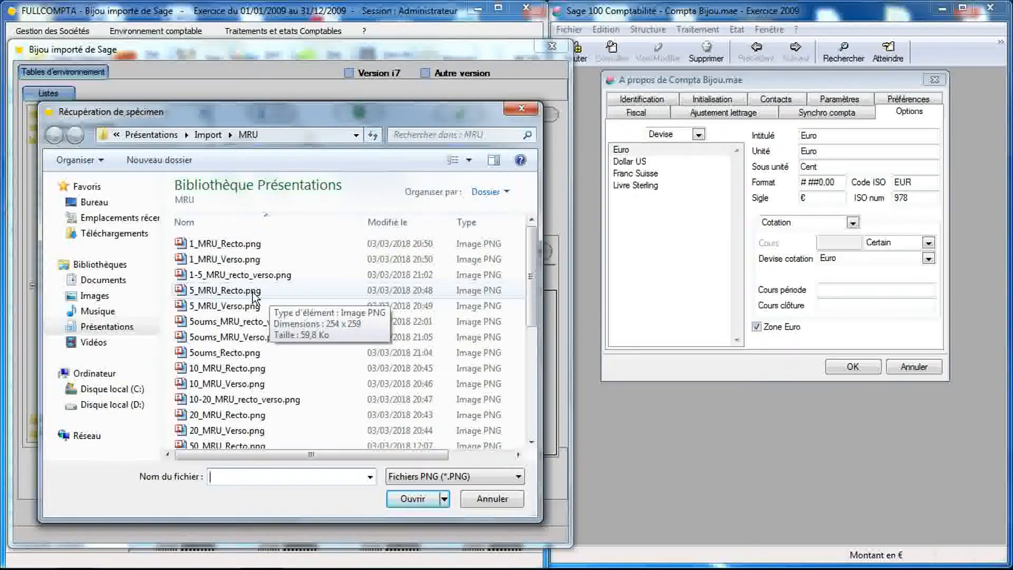
pyautogui.doubleClick(274, 296)
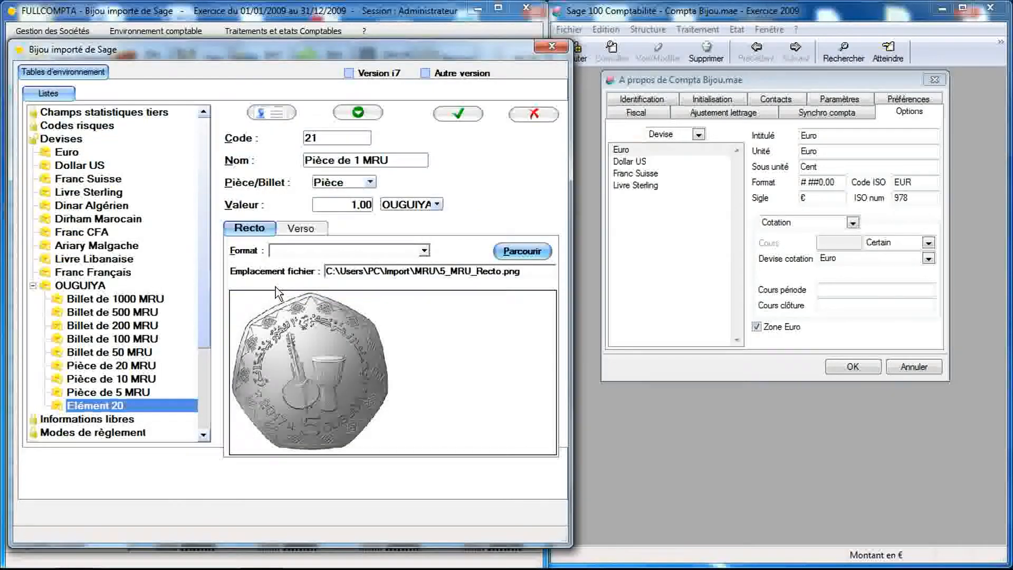
pyautogui.click(309, 251)
pyautogui.click(312, 264)
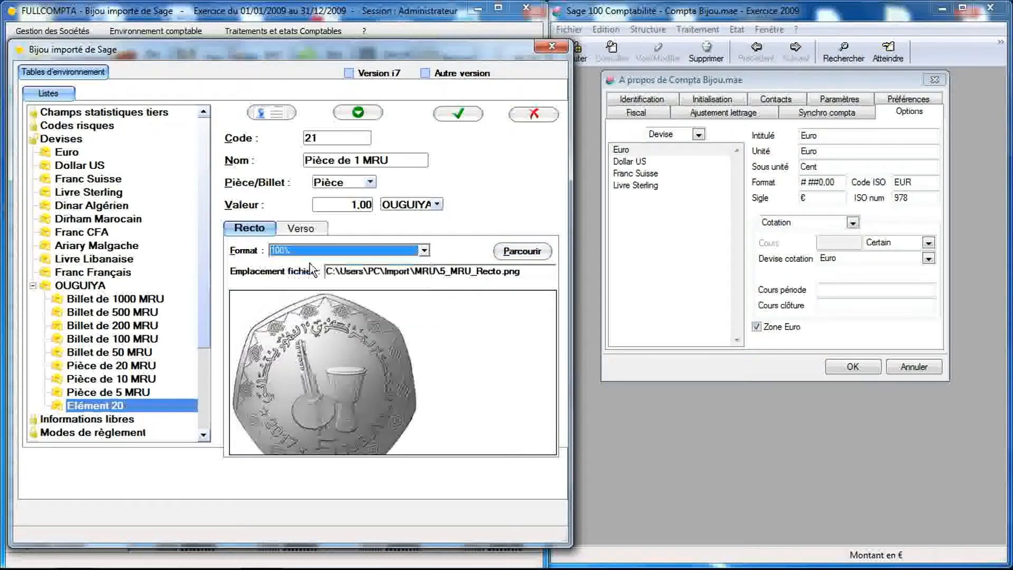
pyautogui.click(324, 250)
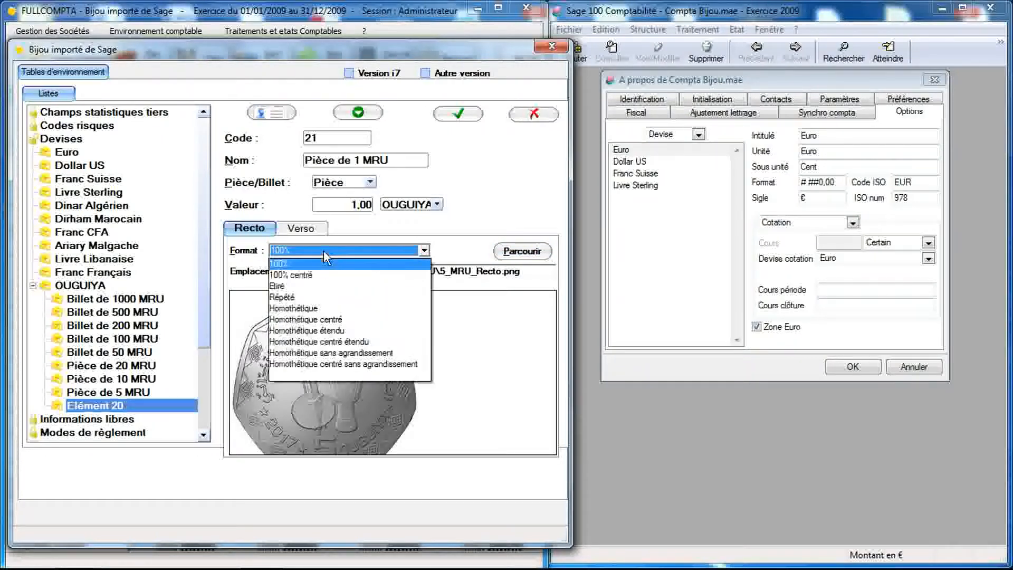
pyautogui.click(324, 252)
# Load 1_MRU_Recto.png as the 1 MRU coin's front image, set its format to Homothétique and save the denomination
pyautogui.click(508, 252)
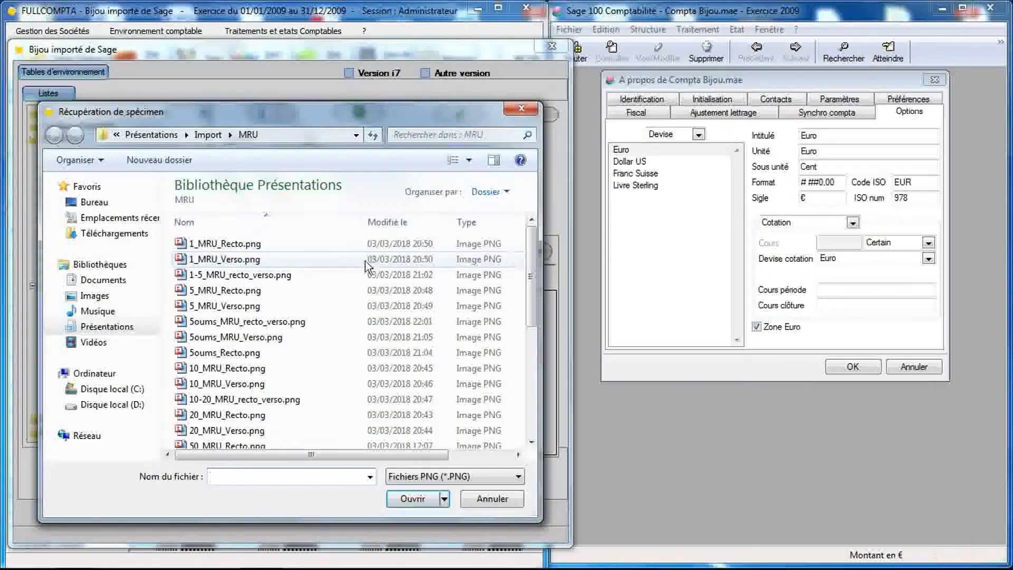
pyautogui.click(268, 245)
pyautogui.doubleClick(268, 245)
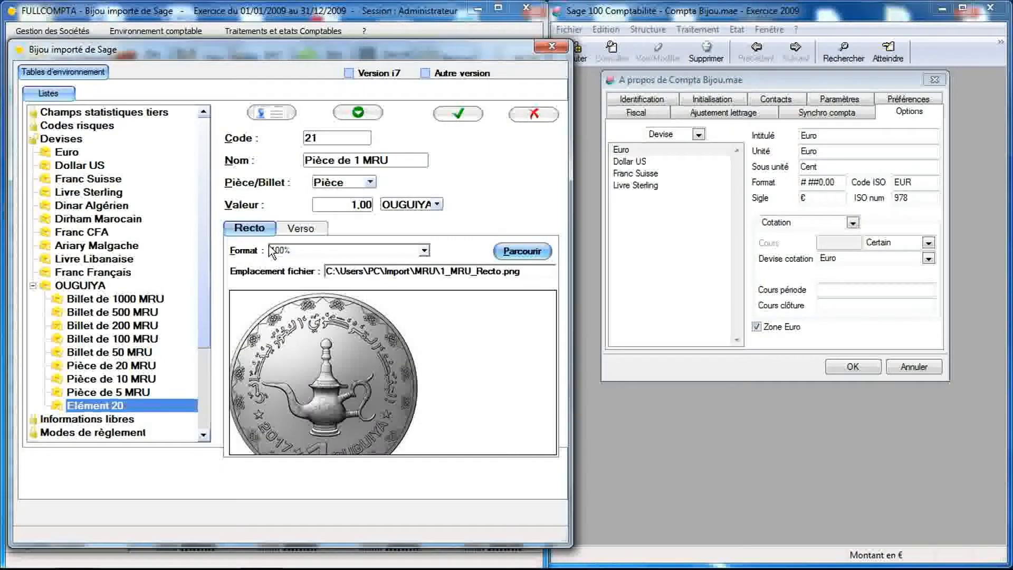
pyautogui.click(423, 251)
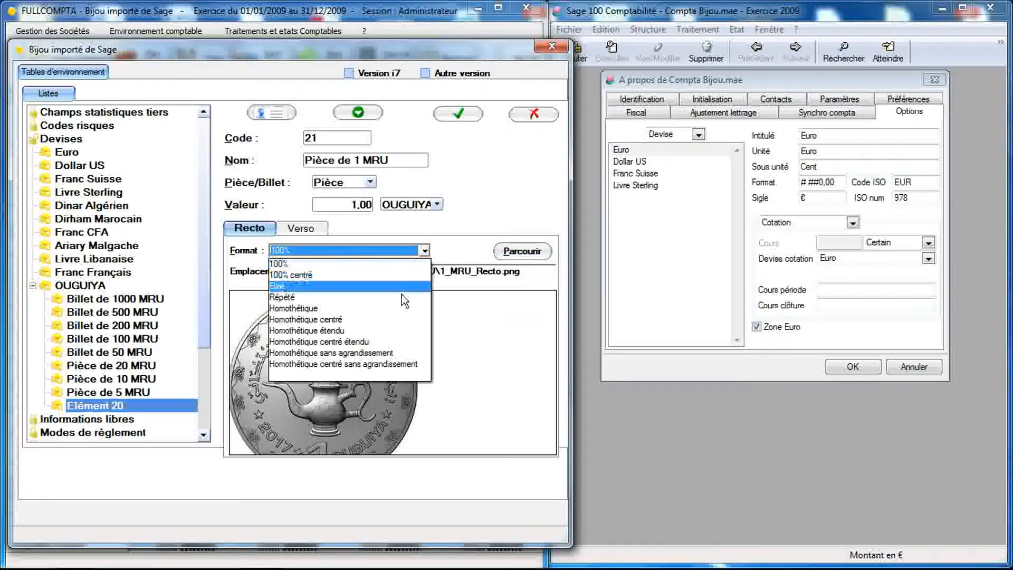
pyautogui.click(400, 308)
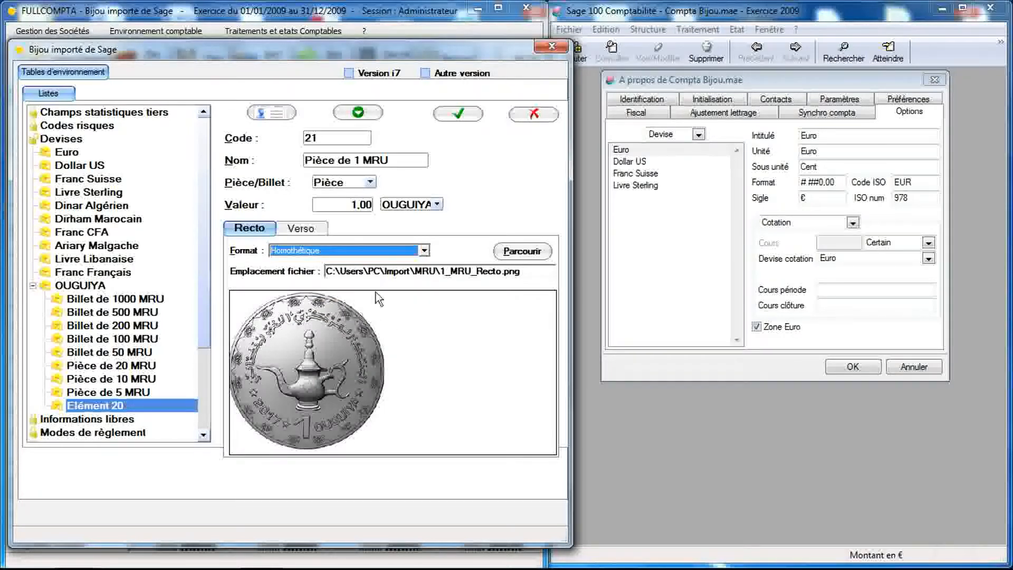
pyautogui.click(315, 233)
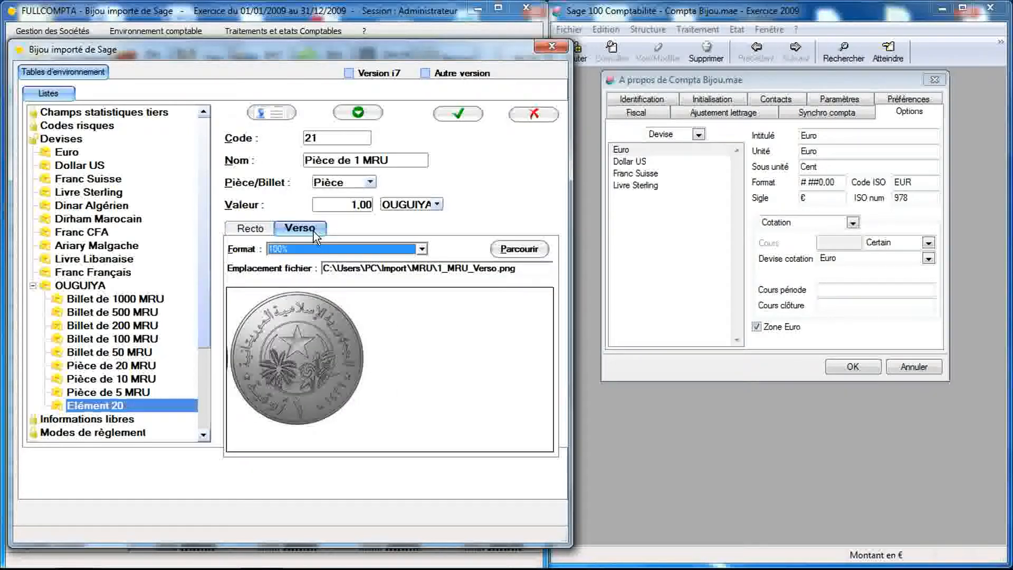
pyautogui.click(261, 231)
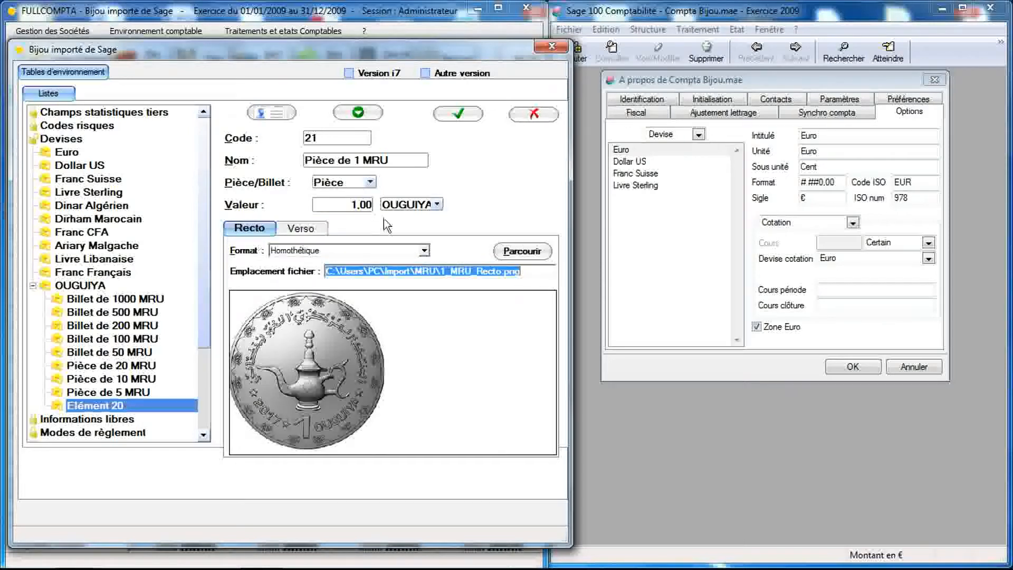
pyautogui.click(457, 117)
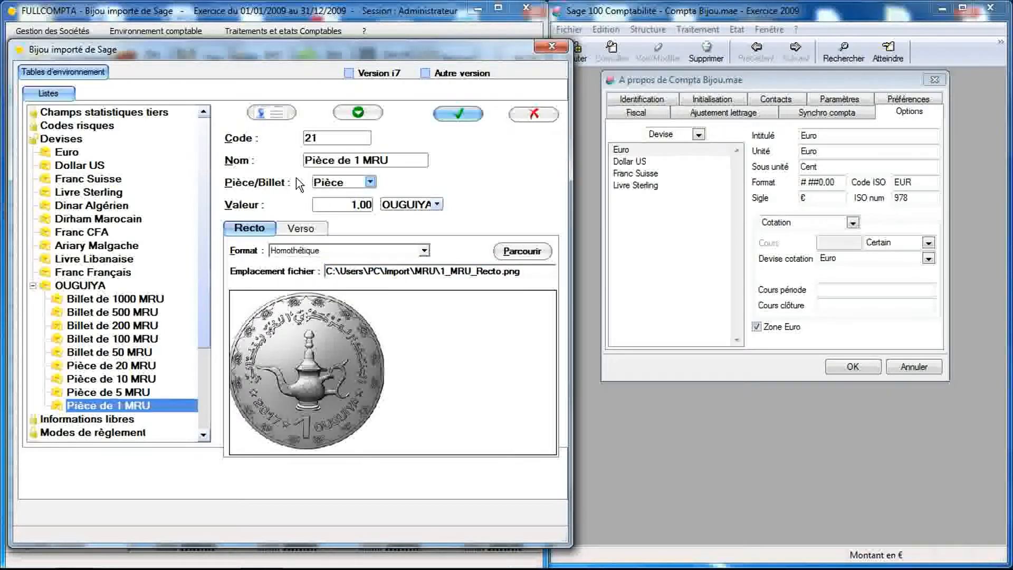
# Add a new denomination under OUGUIYA and name it Pièce de 1 Khoums MRU, adapting the copied 20 MRU coin's name
pyautogui.click(270, 115)
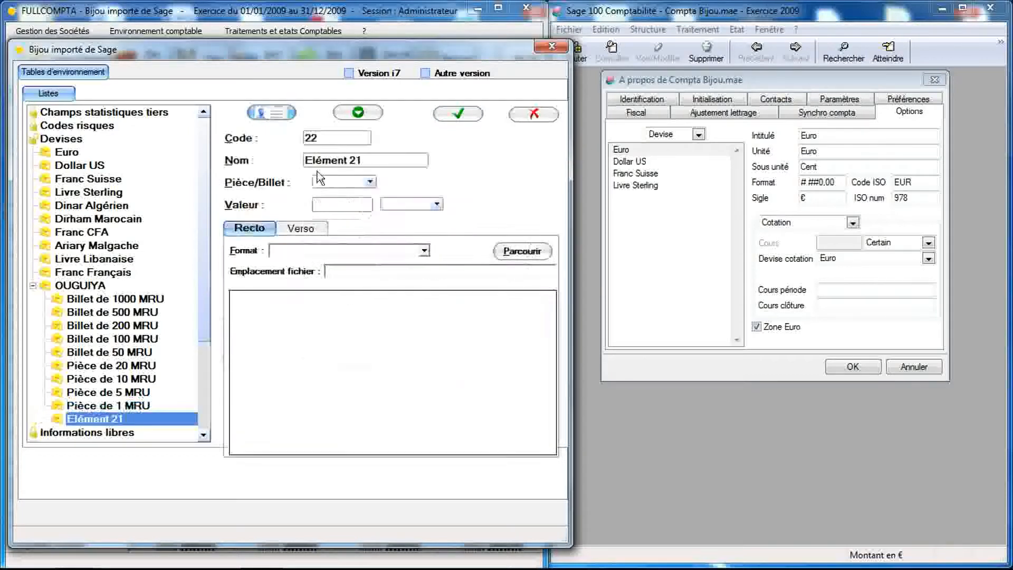
pyautogui.click(345, 160)
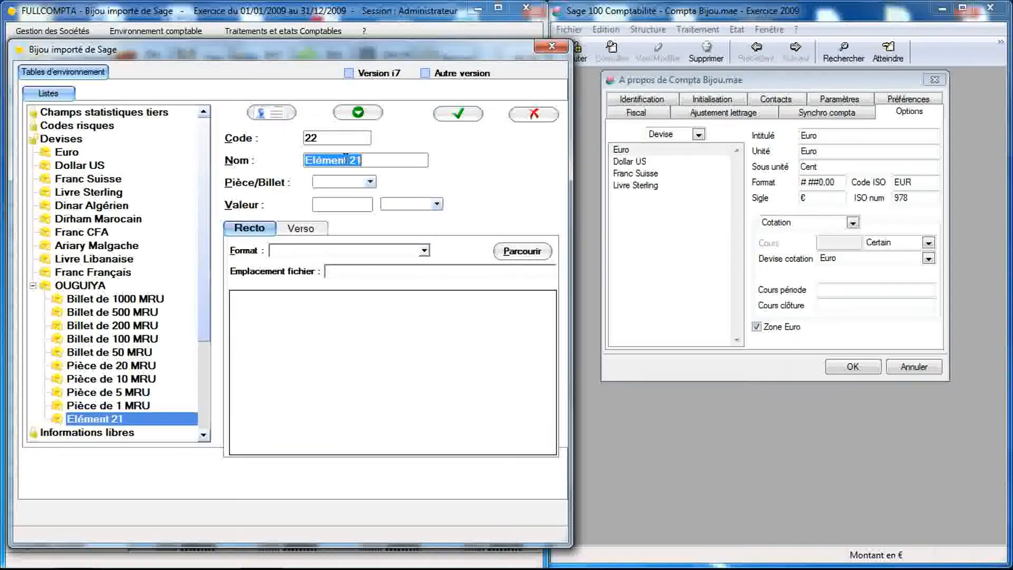
pyautogui.write('Pièce de 20 MRU')
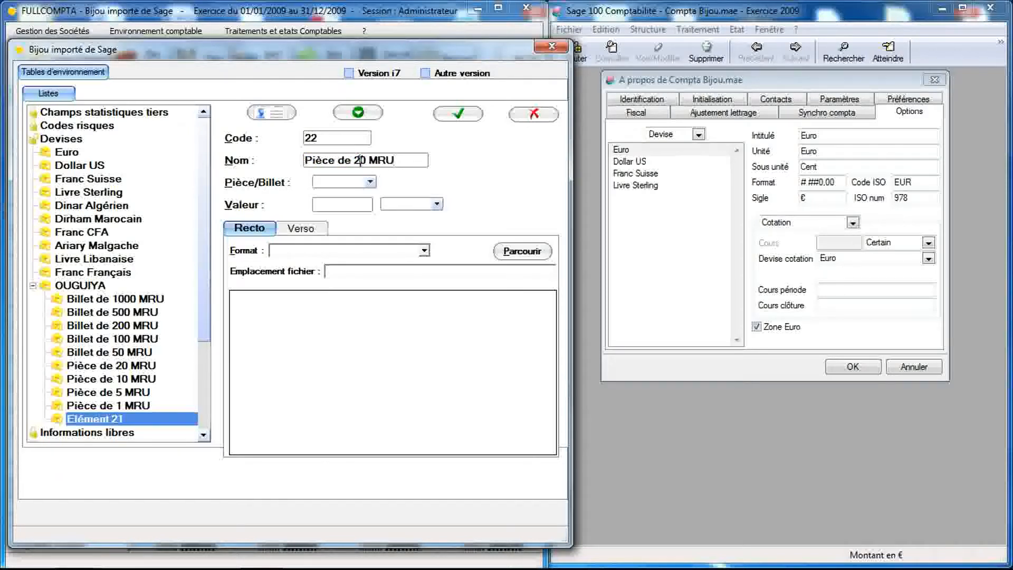
pyautogui.doubleClick(361, 160)
pyautogui.press('BackSpace')
pyautogui.write('1 Khoums')
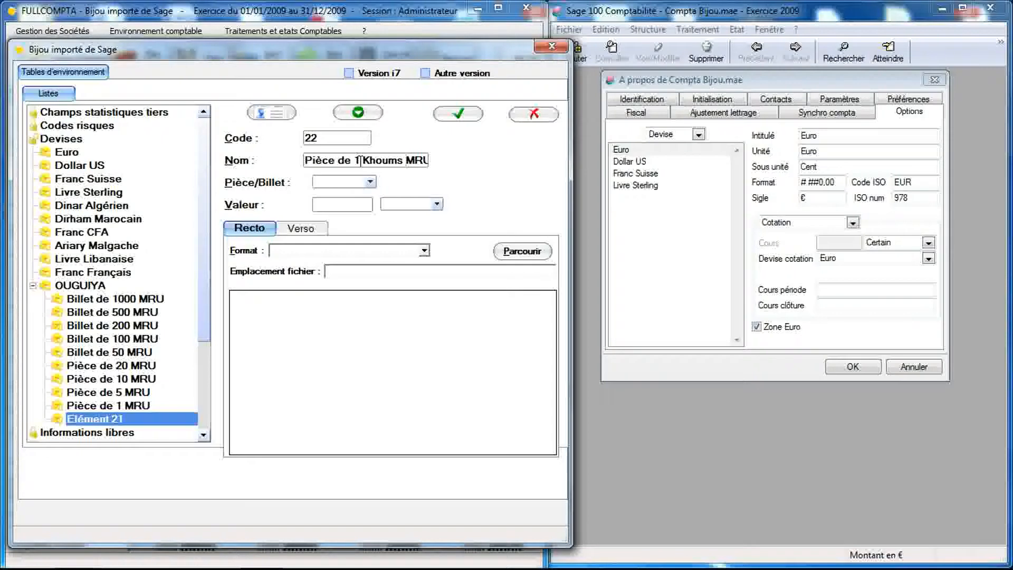
# Classify the 1 Khoums denomination as Pièce and set its value to 1 KHOUMS
pyautogui.click(359, 182)
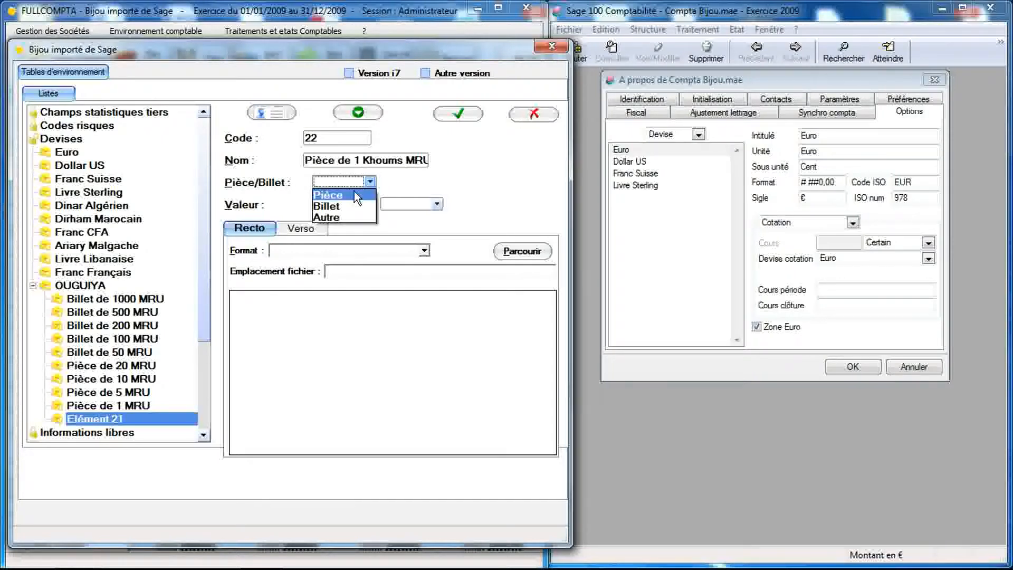
pyautogui.click(355, 196)
pyautogui.click(357, 206)
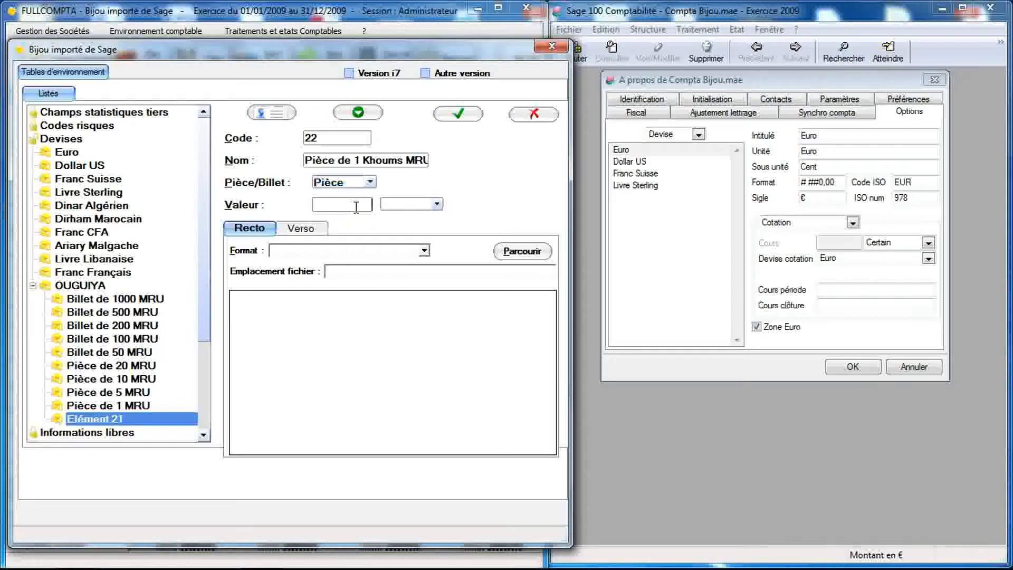
pyautogui.click(410, 203)
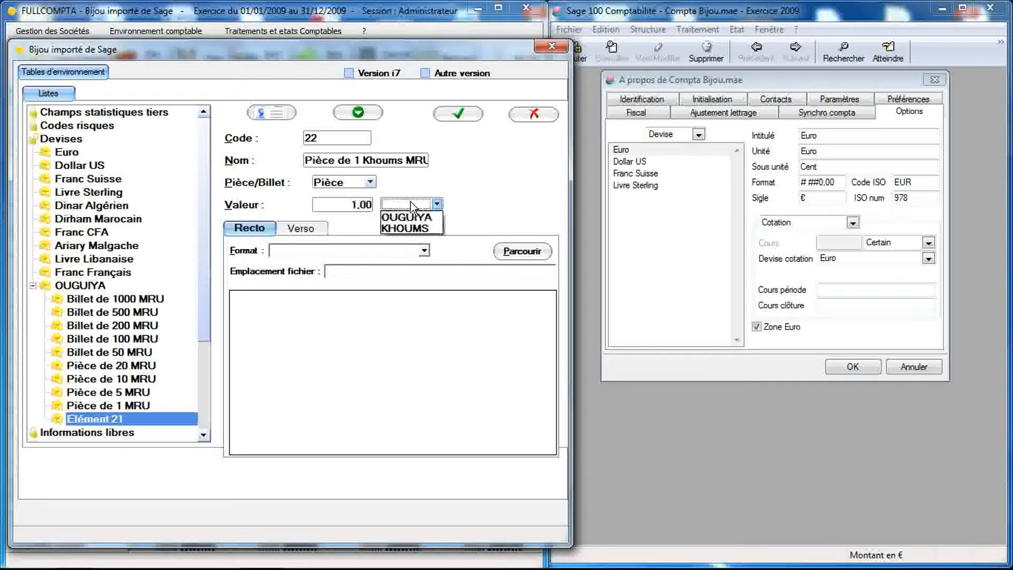
pyautogui.click(409, 227)
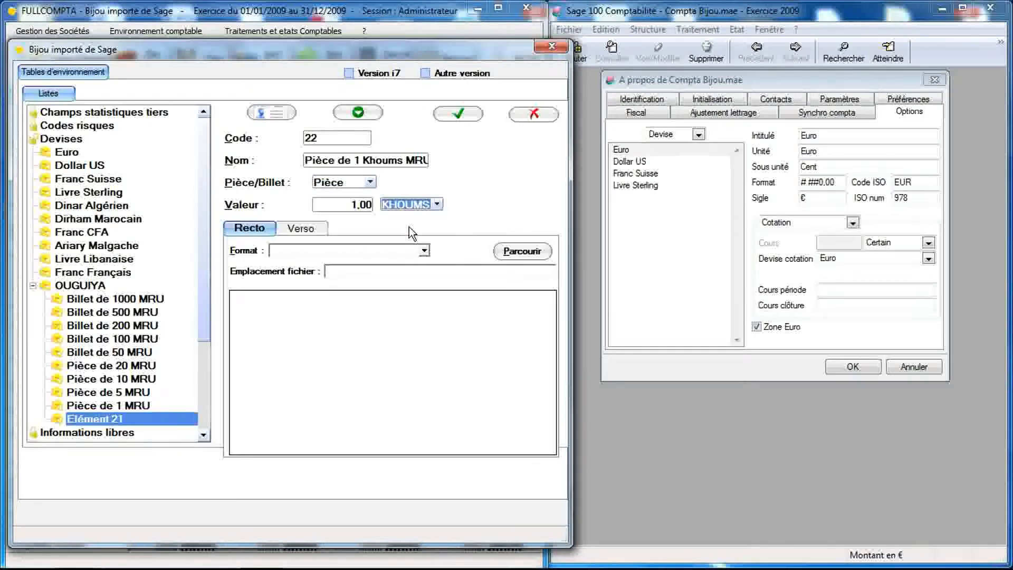
# Load 5oums_Recto.png as the 1 Khoums coin's front image and set its format to 100%
pyautogui.click(513, 251)
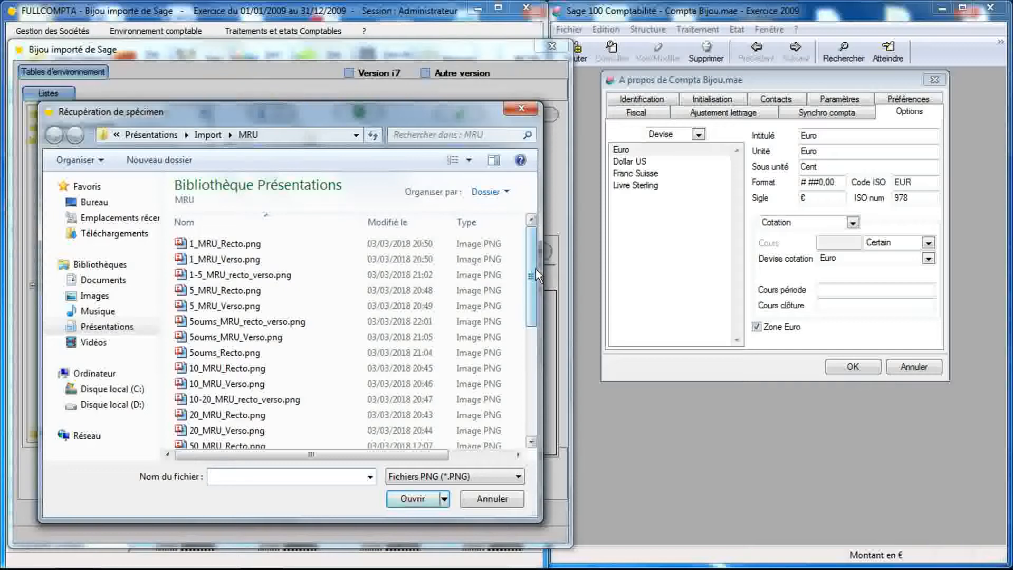
pyautogui.moveTo(537, 268); pyautogui.dragTo(534, 383)
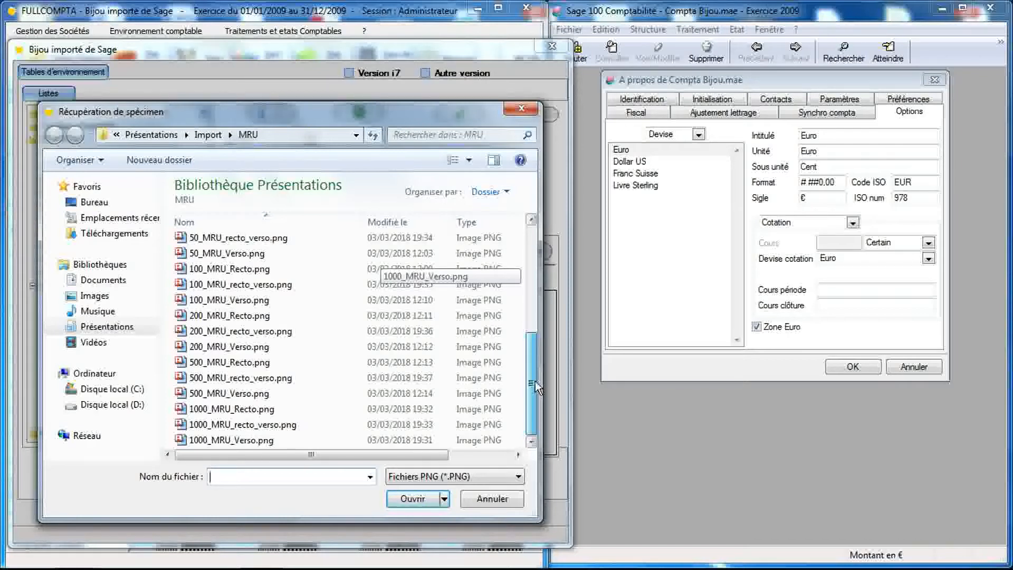
pyautogui.moveTo(535, 379); pyautogui.dragTo(524, 287)
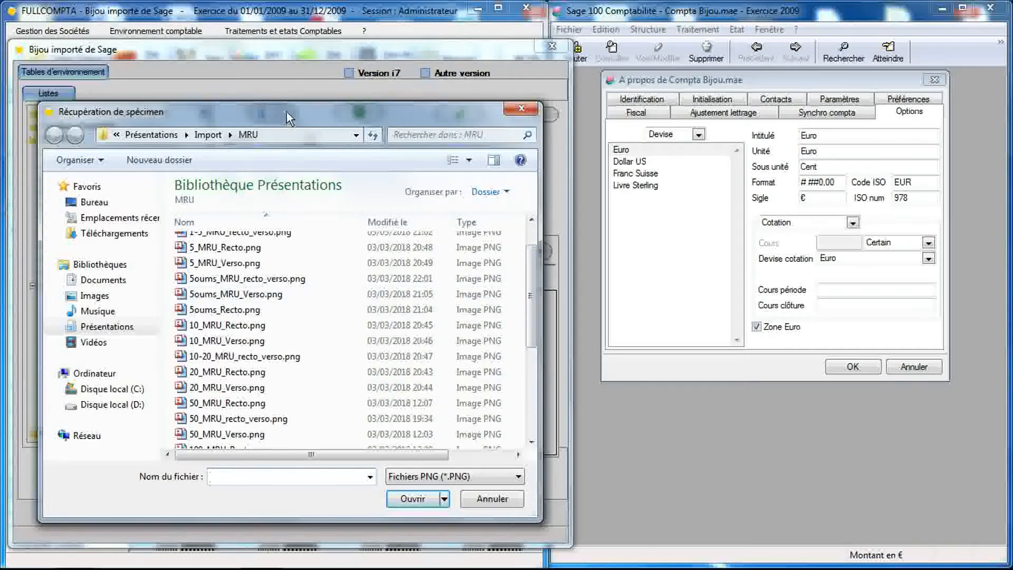
pyautogui.moveTo(287, 112)
pyautogui.mouseDown()
pyautogui.moveTo(332, 320)
pyautogui.moveTo(299, 98)
pyautogui.mouseUp()
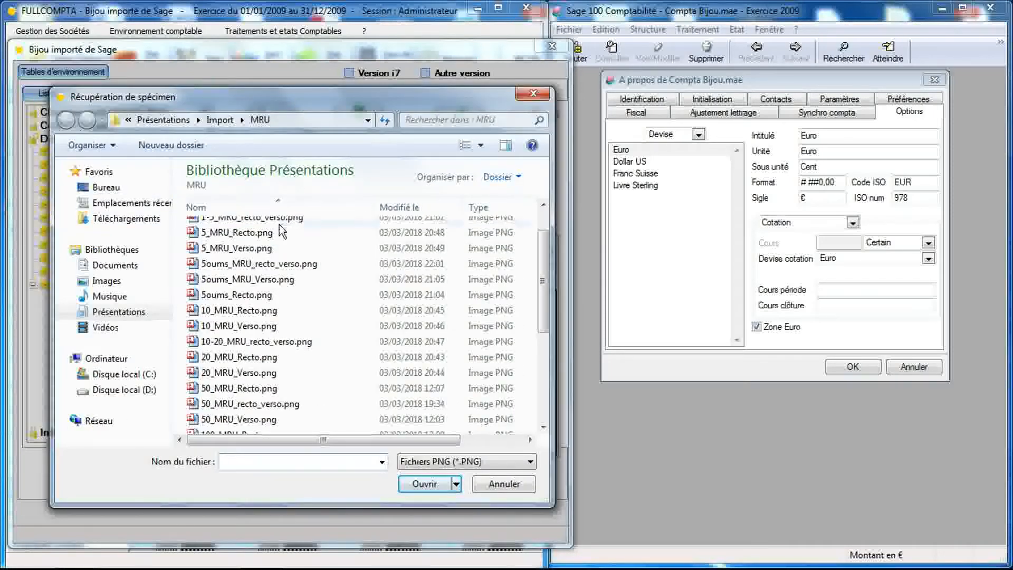
pyautogui.doubleClick(258, 296)
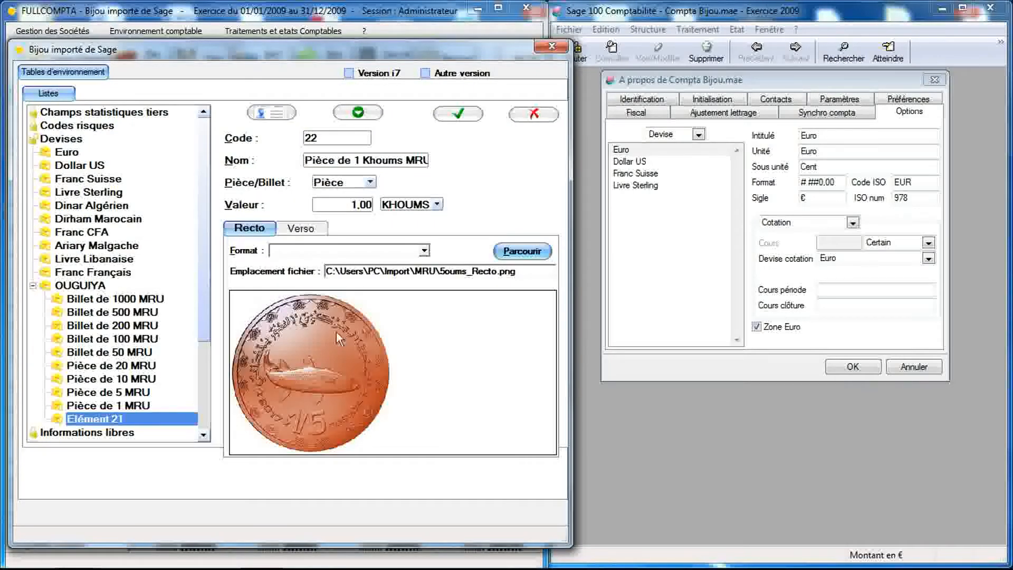
pyautogui.click(364, 250)
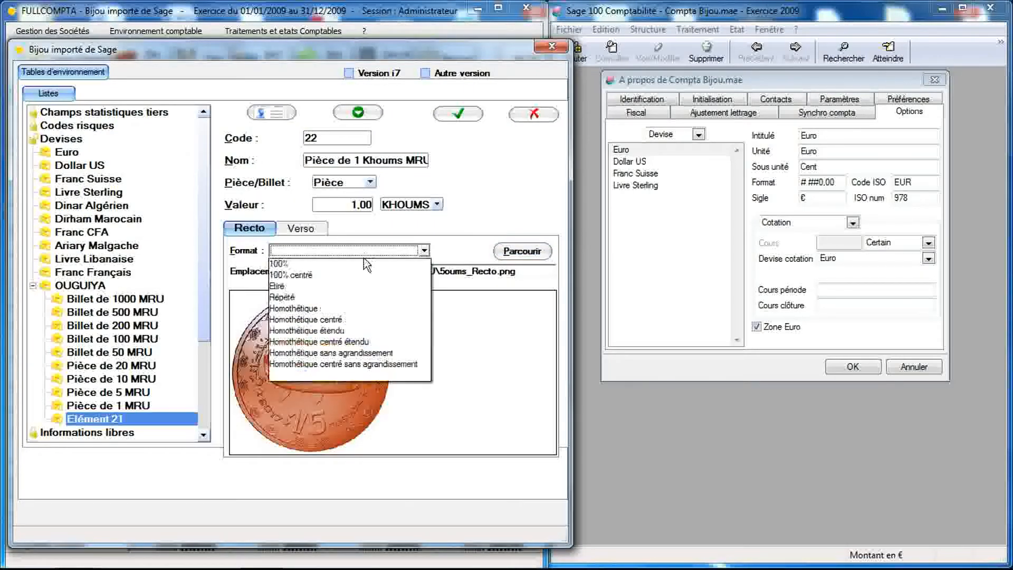
pyautogui.click(363, 261)
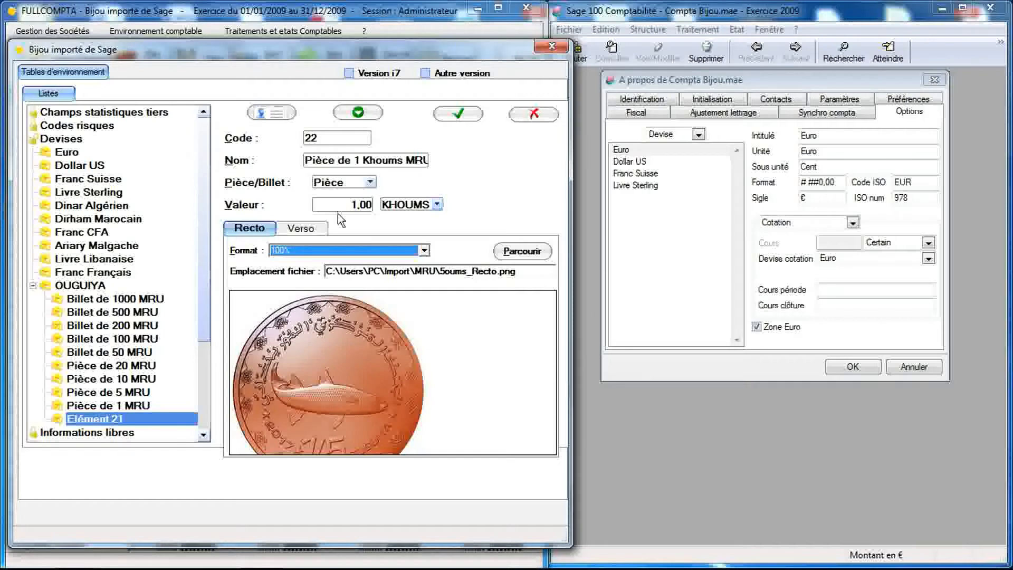
# Load 5oums_MRU_Verso.png as the 1 Khoums coin's back image, set its format to 100% and save the denomination
pyautogui.click(316, 230)
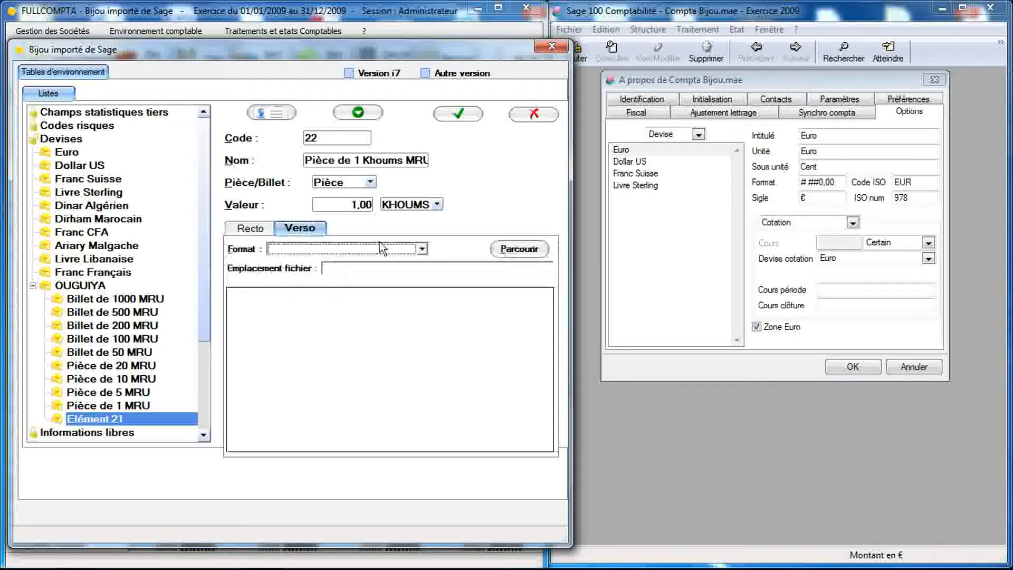
pyautogui.click(519, 249)
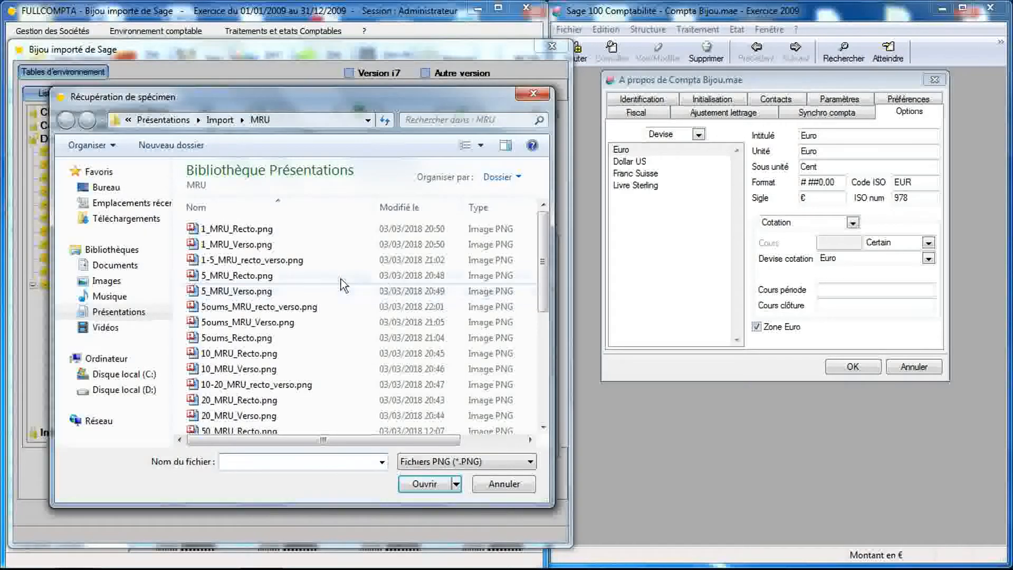
pyautogui.doubleClick(285, 323)
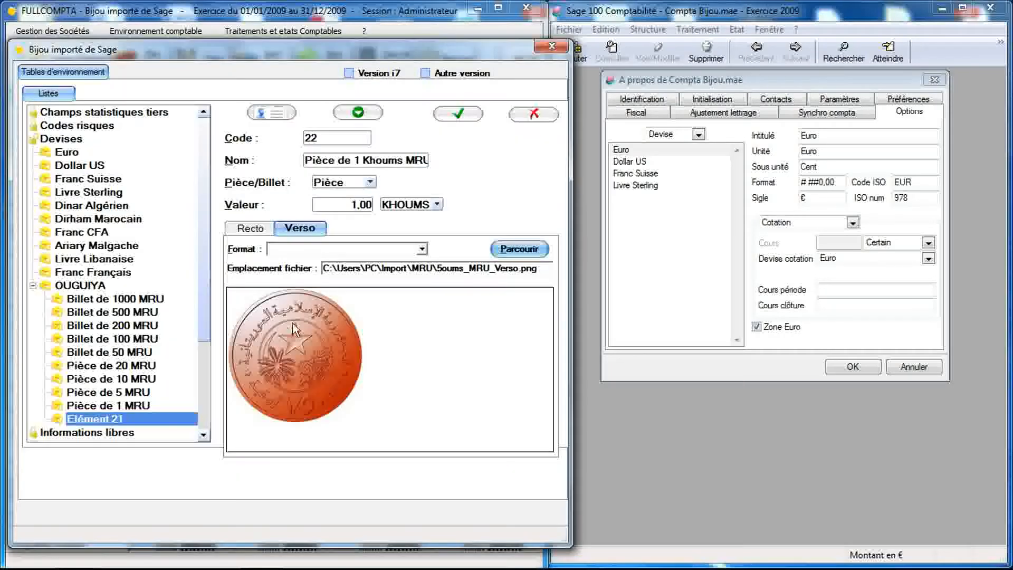
pyautogui.click(362, 249)
pyautogui.click(359, 261)
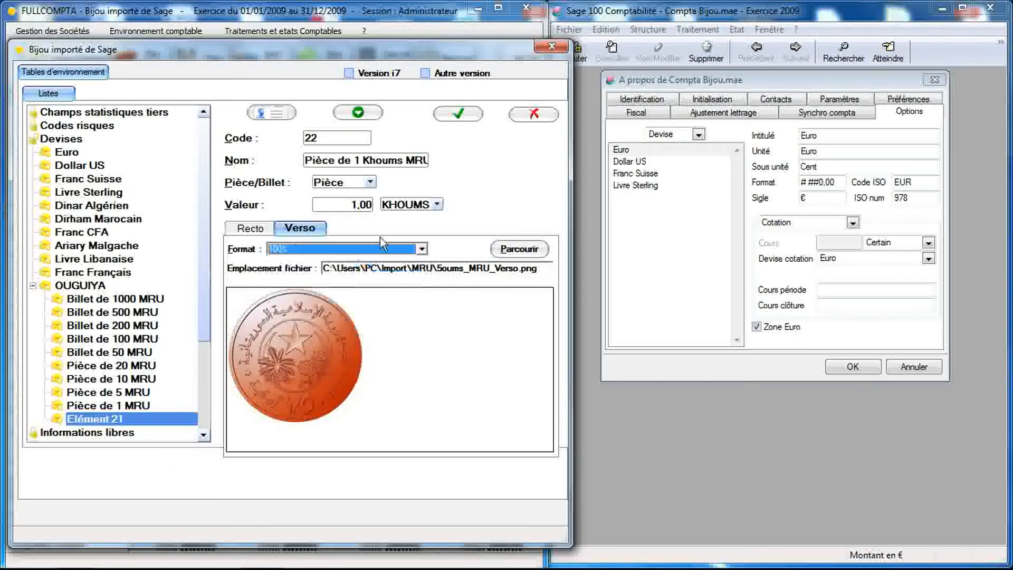
pyautogui.click(454, 115)
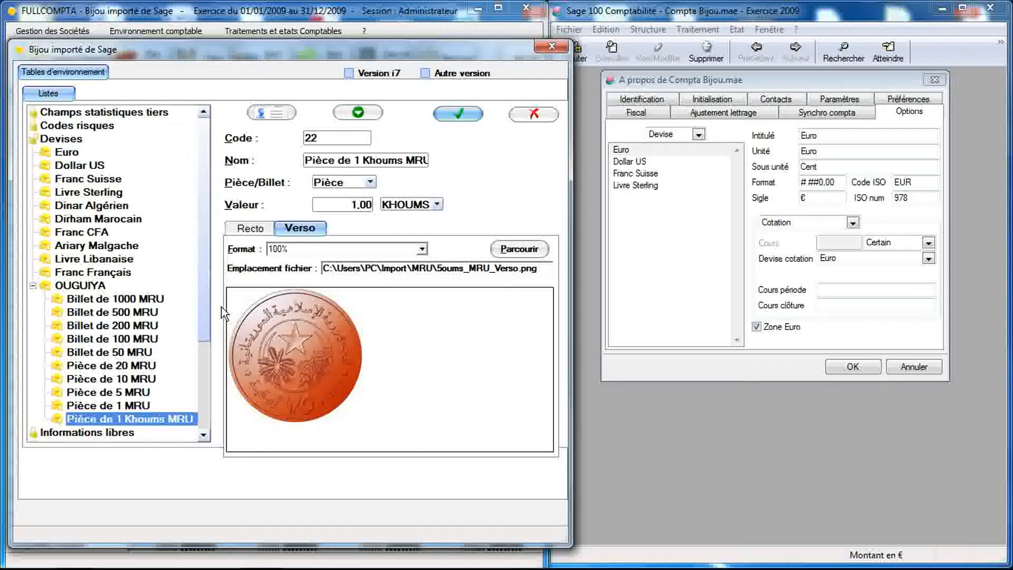
# Review the Euro and Dollar US currency records, and return to the OUGUIYA record with its denominations expanded
pyautogui.doubleClick(90, 287)
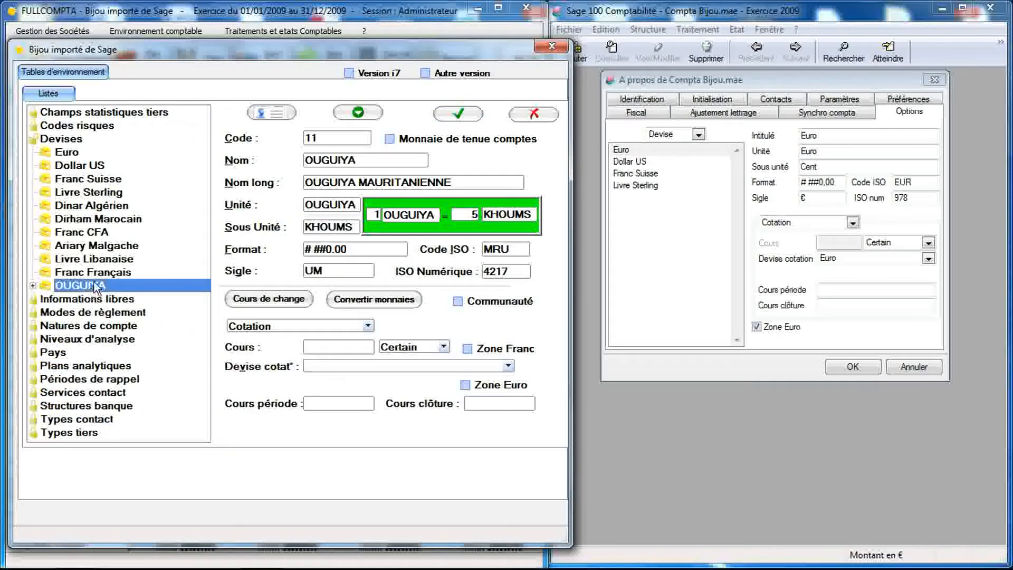
pyautogui.click(77, 155)
pyautogui.click(77, 165)
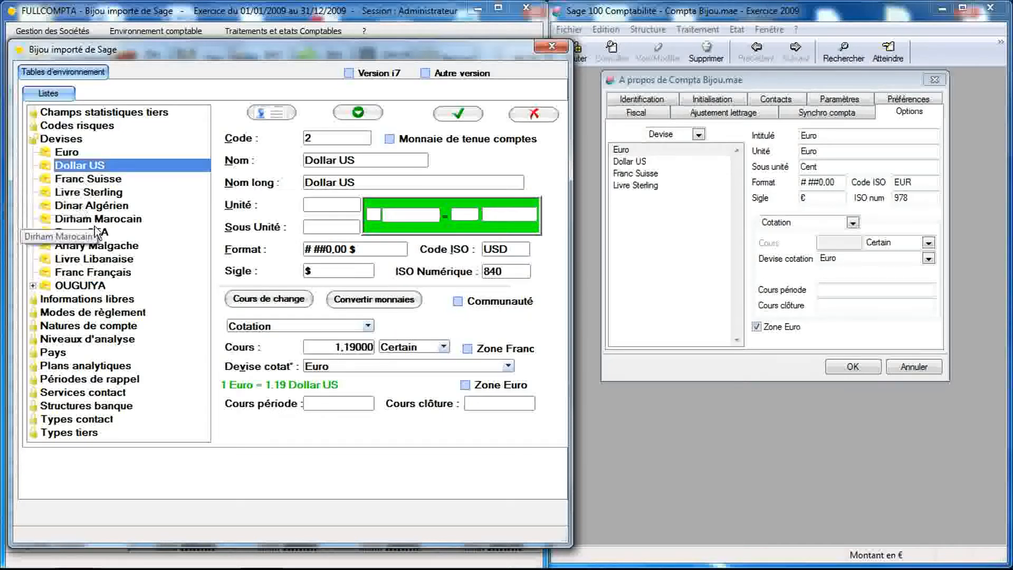
pyautogui.doubleClick(87, 287)
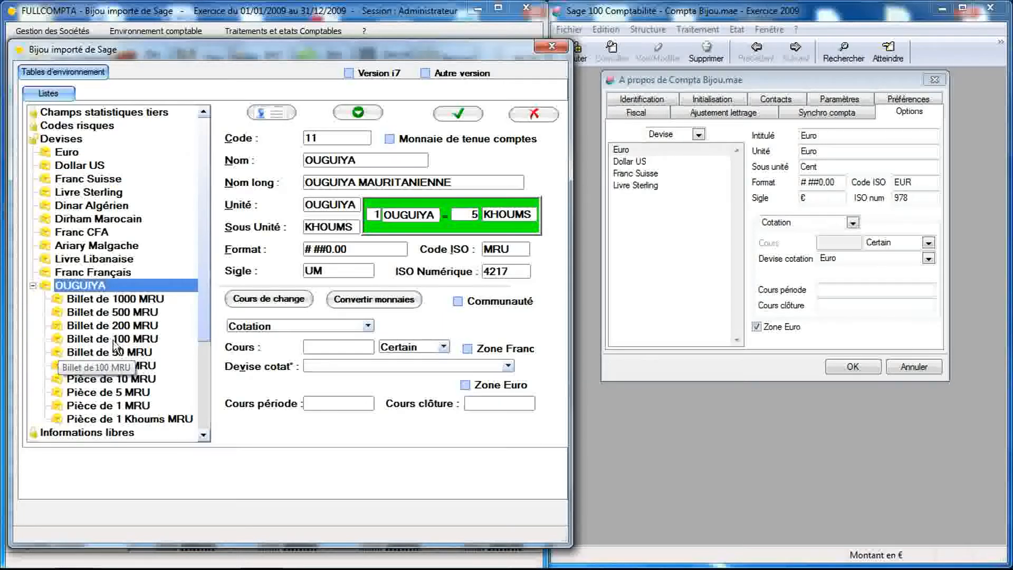
# Review the back images of the OUGUIYA 100, 500 and 1000 MRU banknotes and the 5 MRU, 1 Khoums and 20 MRU coins
pyautogui.click(113, 340)
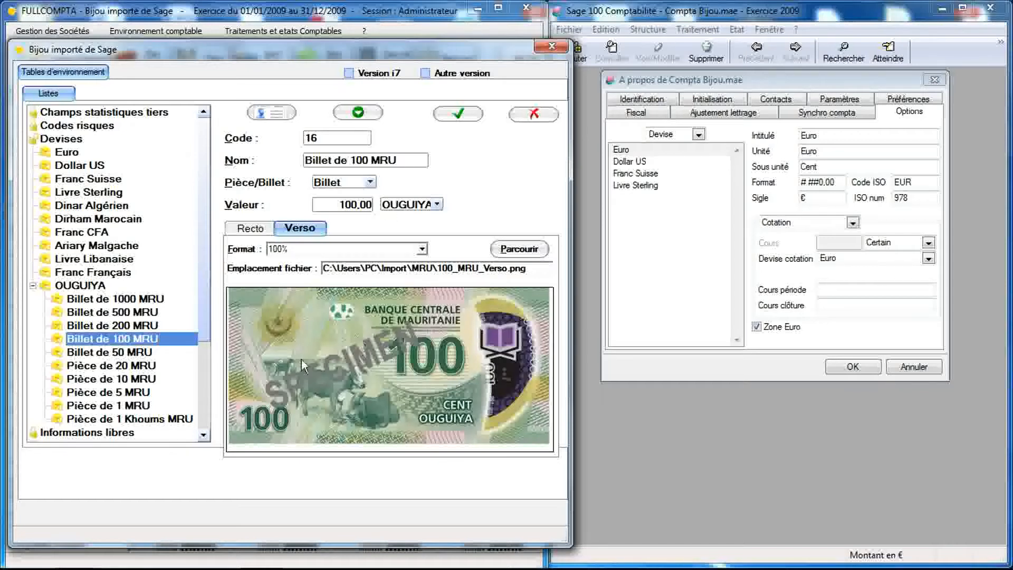
pyautogui.click(150, 313)
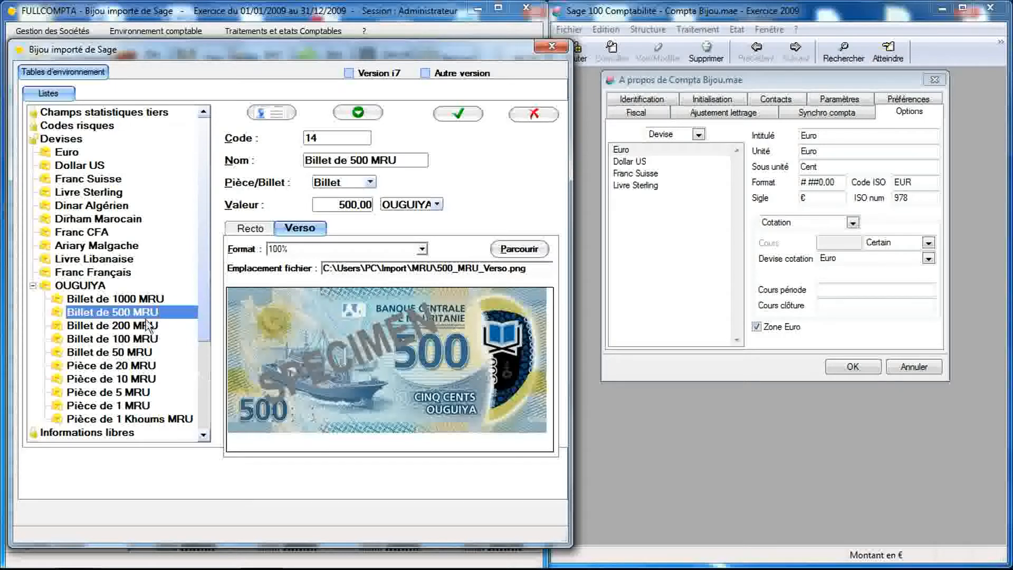
pyautogui.click(143, 299)
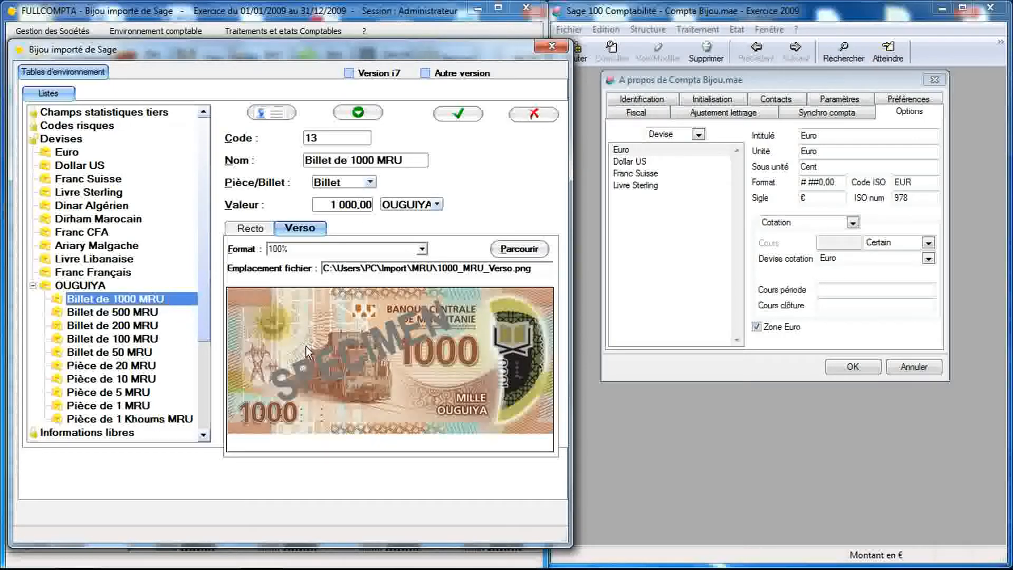
pyautogui.click(137, 392)
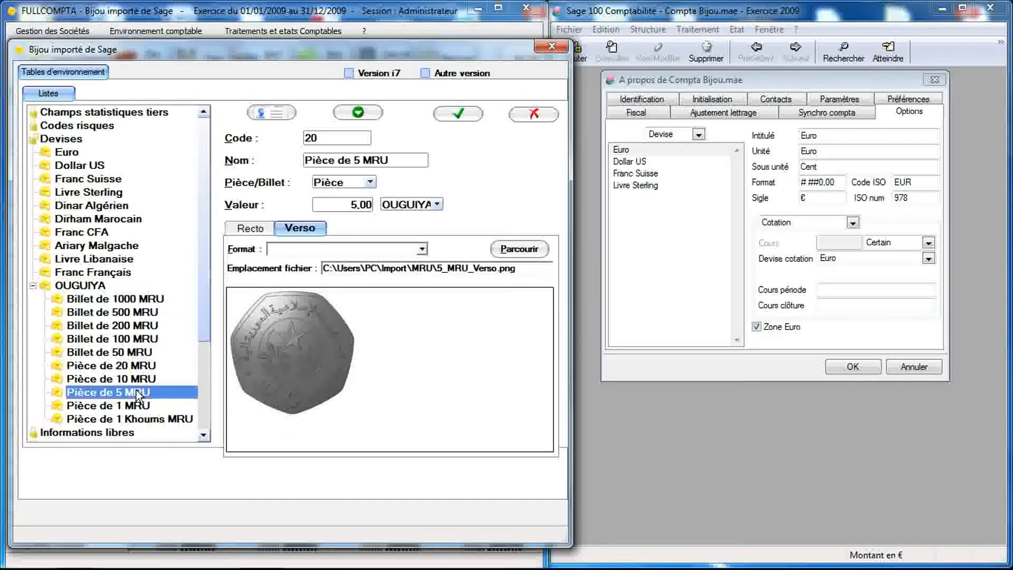
pyautogui.click(129, 418)
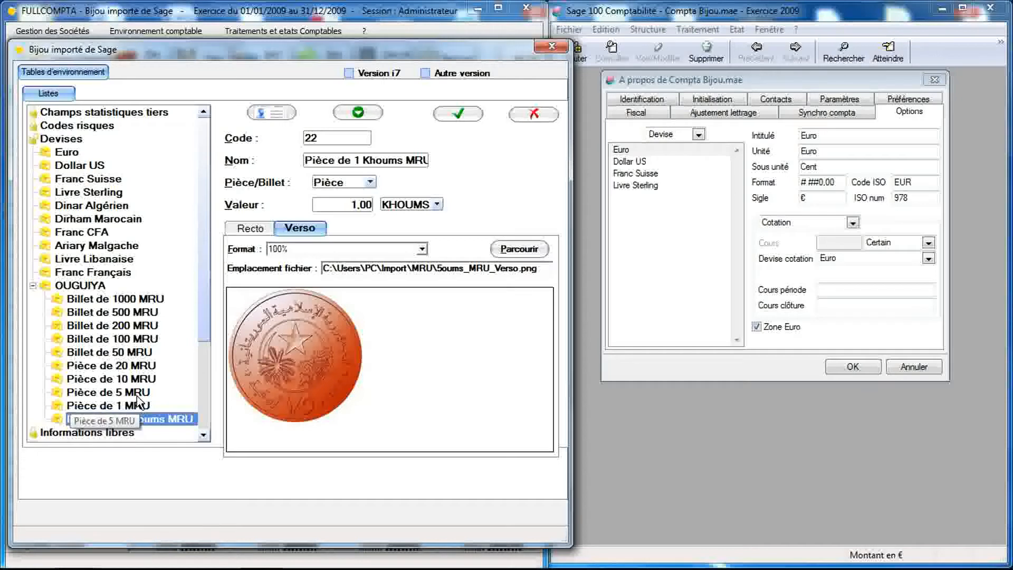
pyautogui.click(137, 394)
pyautogui.click(136, 367)
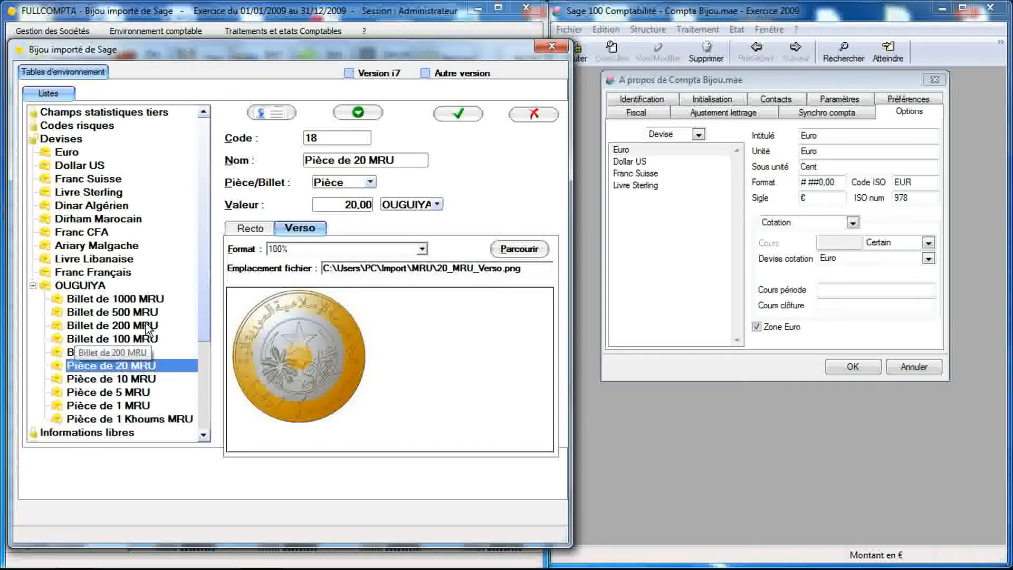
# View the Franc Suisse settings in Sage 100, and switch to FULLCOMPTA to view the Ariary Malgache, Dinar Algérien and Livre Sterling records
pyautogui.click(641, 176)
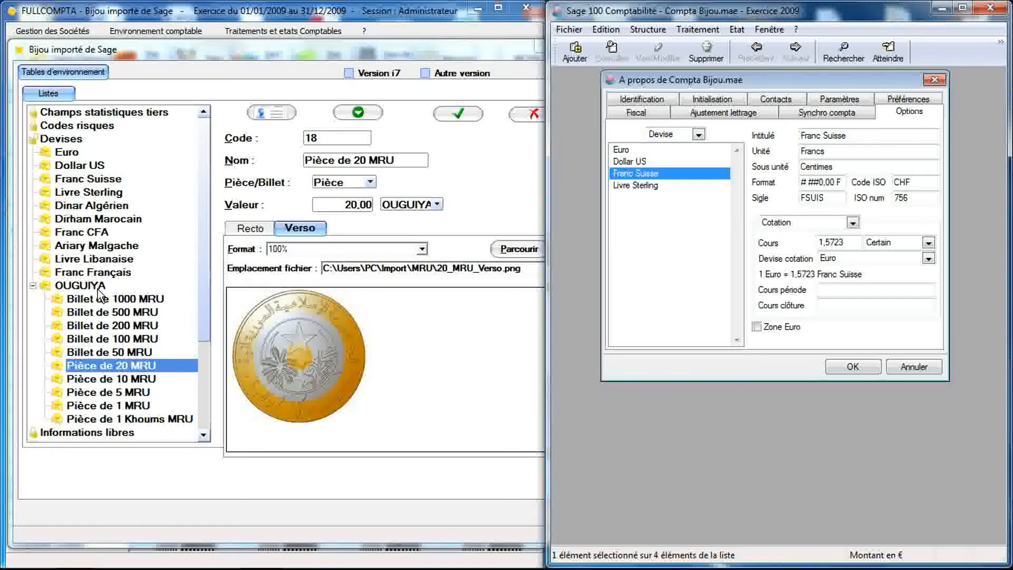
pyautogui.click(90, 245)
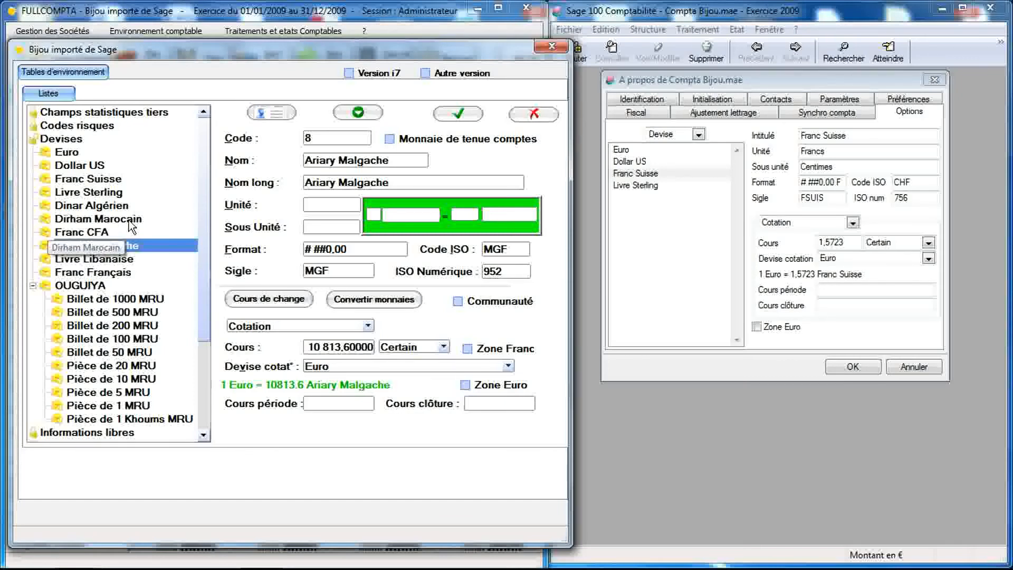
pyautogui.click(117, 210)
pyautogui.click(108, 197)
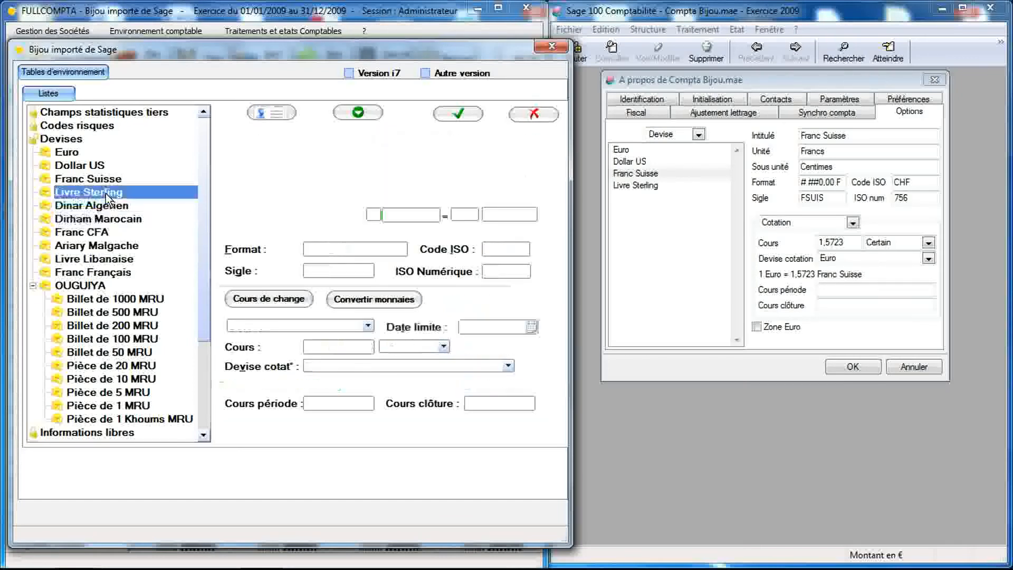